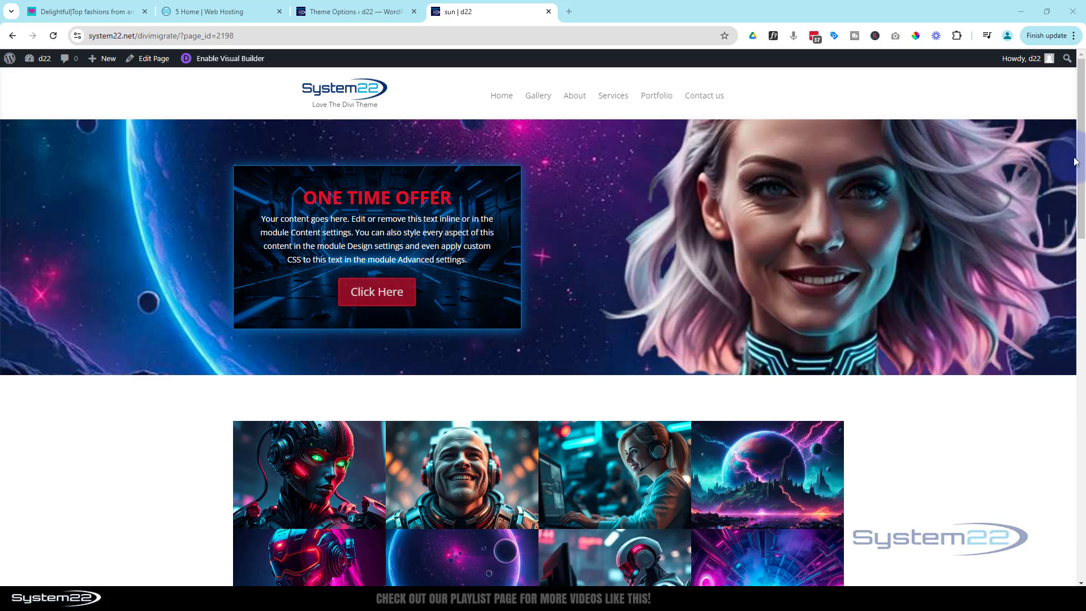
# Examine the car banner with the "See The Lastest Prices Now!" button on the desktop page, checking its background while scrolling.
pyautogui.moveTo(1082, 167); pyautogui.dragTo(1083, 340)
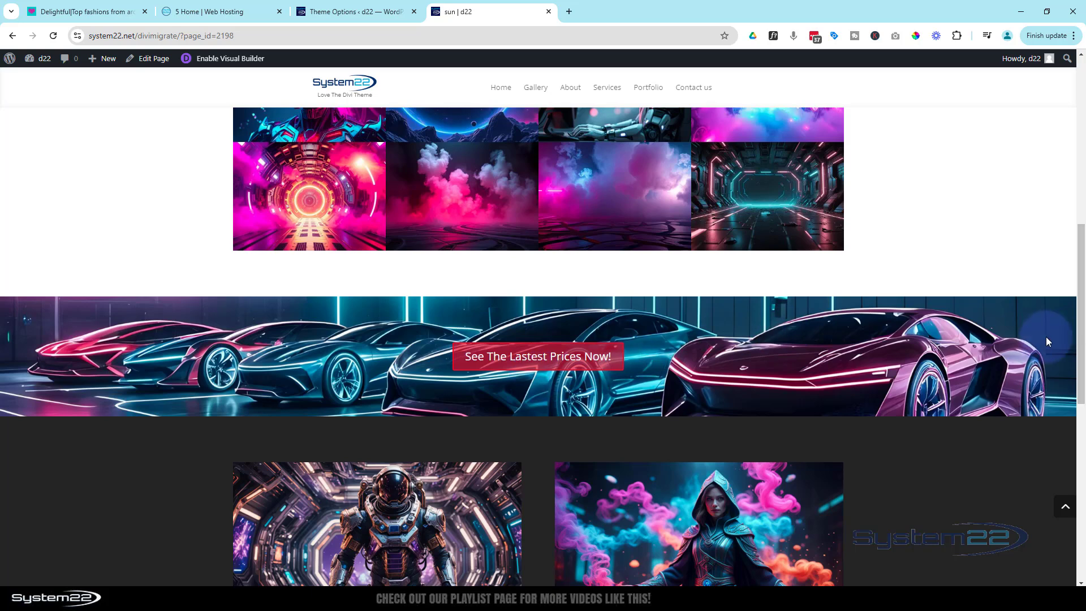
pyautogui.moveTo(1083, 360)
pyautogui.mouseDown()
pyautogui.moveTo(1082, 431)
pyautogui.moveTo(1082, 347)
pyautogui.mouseUp()
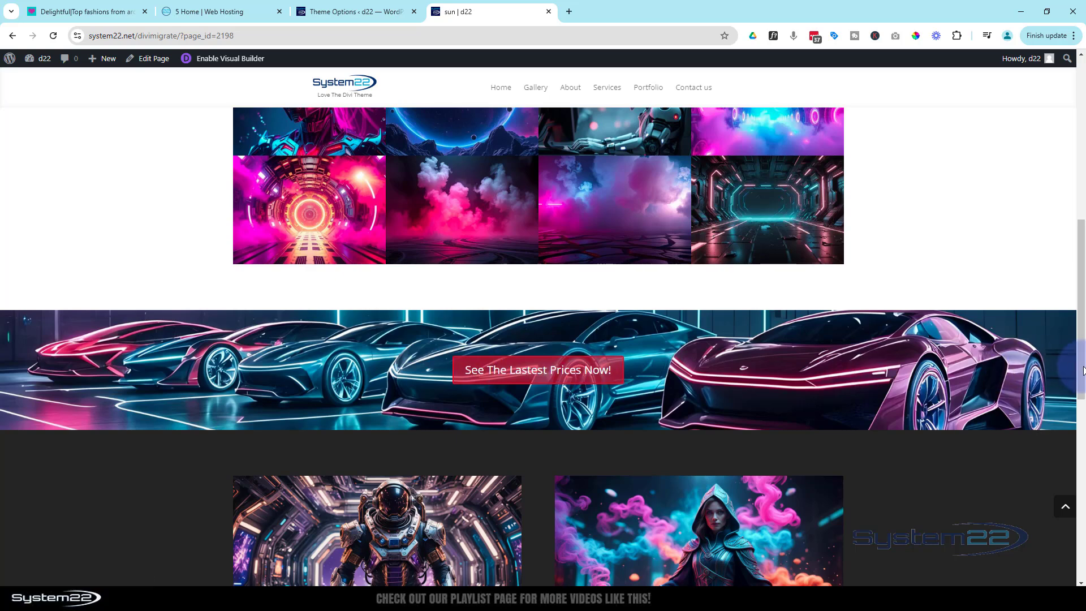
pyautogui.moveTo(1083, 371)
pyautogui.mouseDown()
pyautogui.moveTo(1069, 323)
pyautogui.moveTo(1083, 373)
pyautogui.mouseUp()
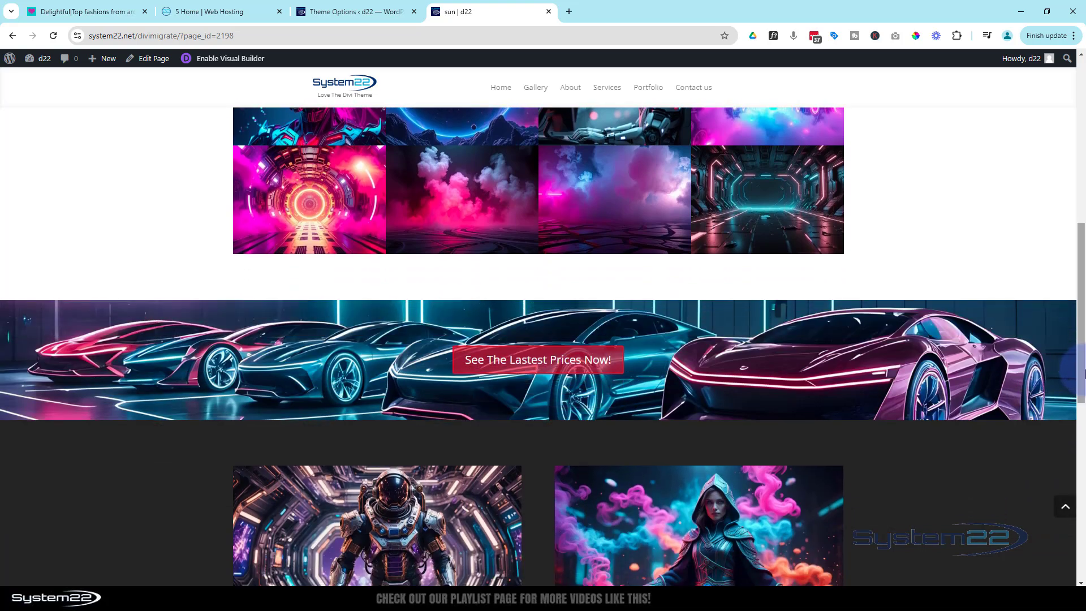
# Preview the page in the browser's device emulation as iPhone 12 Pro and examine the car banner's background and button.
pyautogui.press('F12')
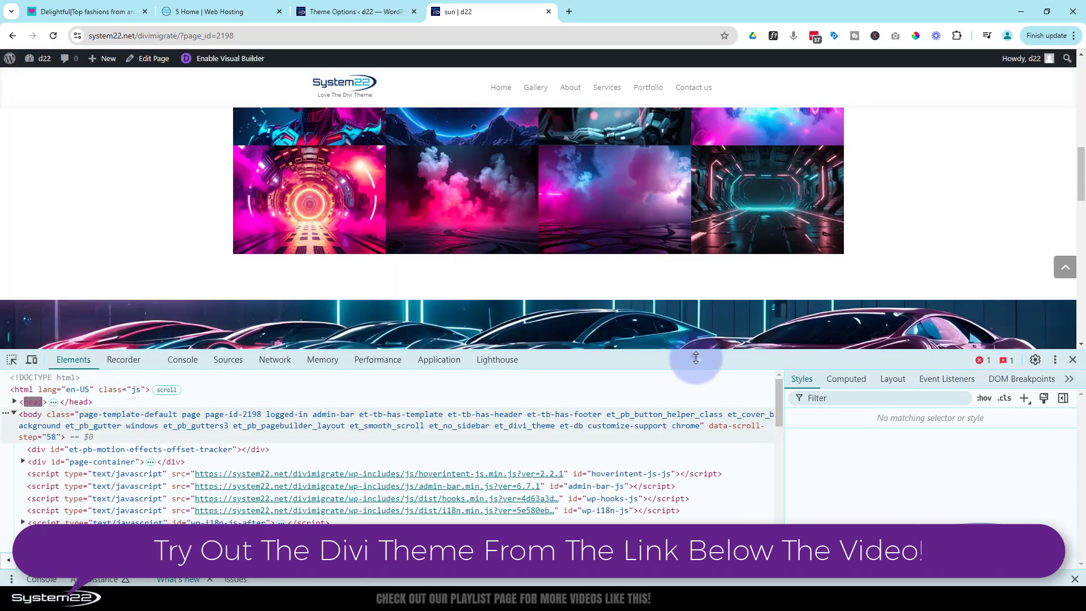
pyautogui.moveTo(691, 356); pyautogui.dragTo(692, 484)
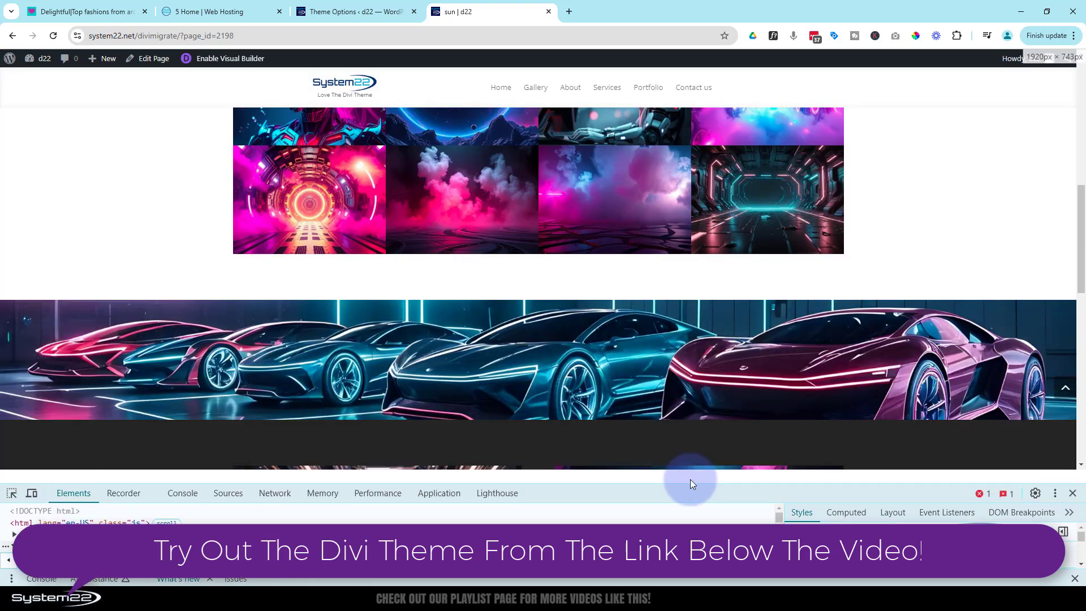
pyautogui.click(32, 494)
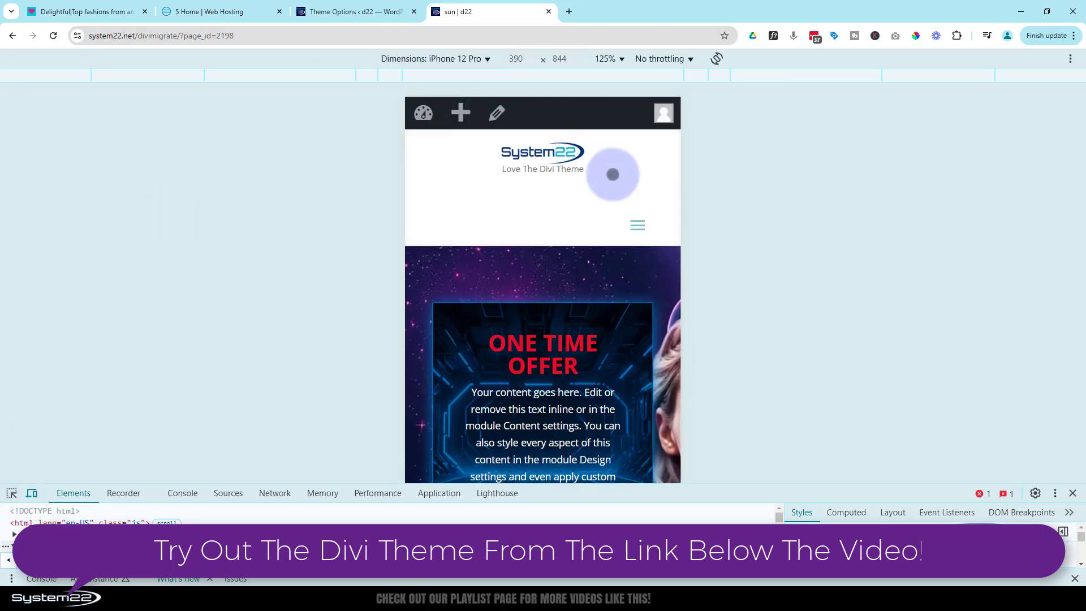
pyautogui.scroll(-3, 640, 192)
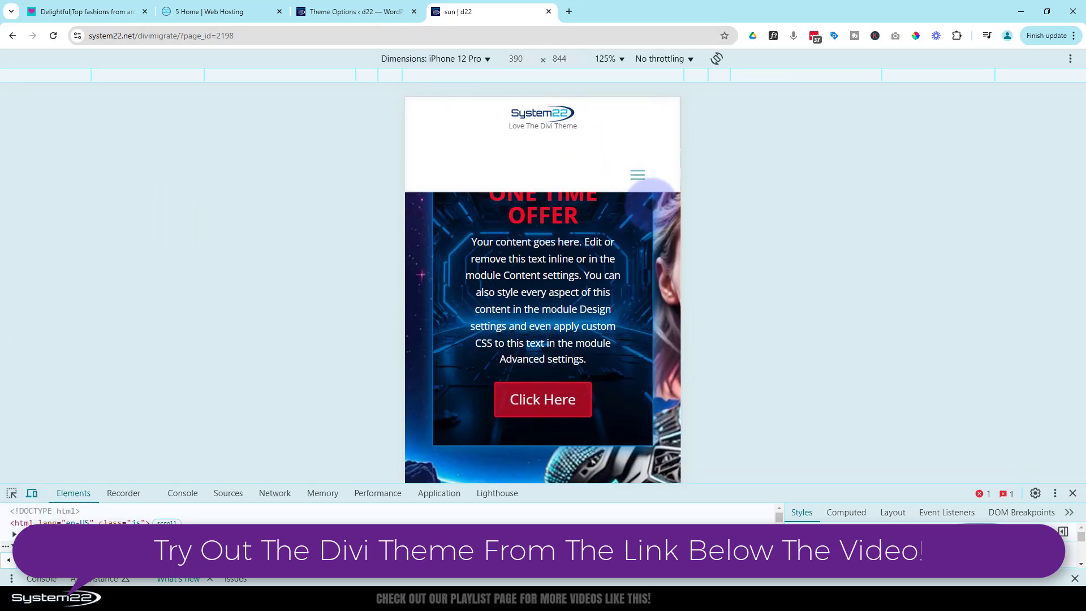
pyautogui.scroll(-3, 650, 193)
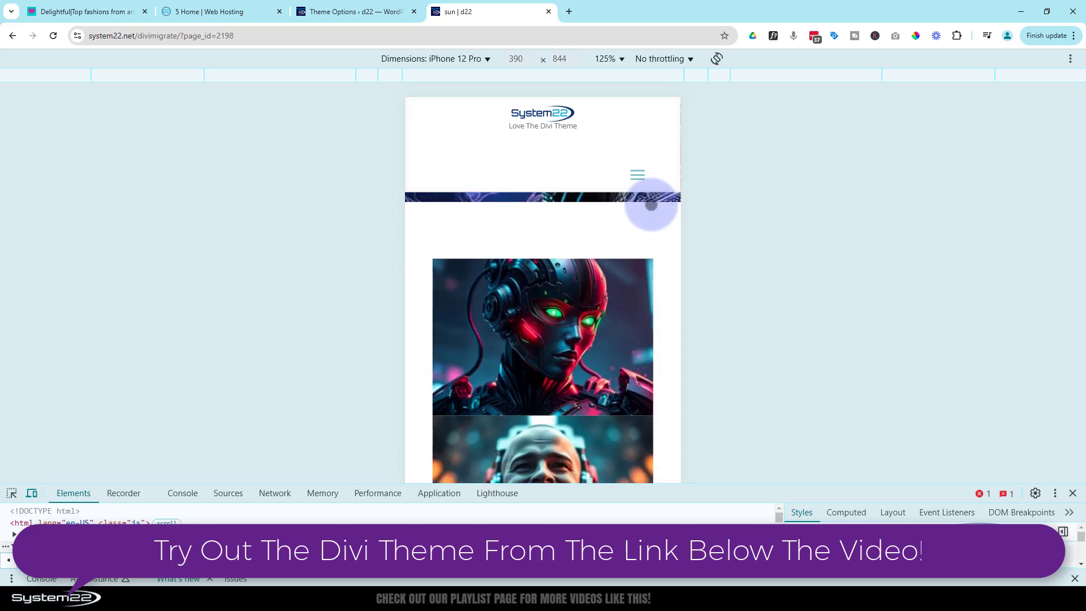
pyautogui.scroll(-5, 652, 204)
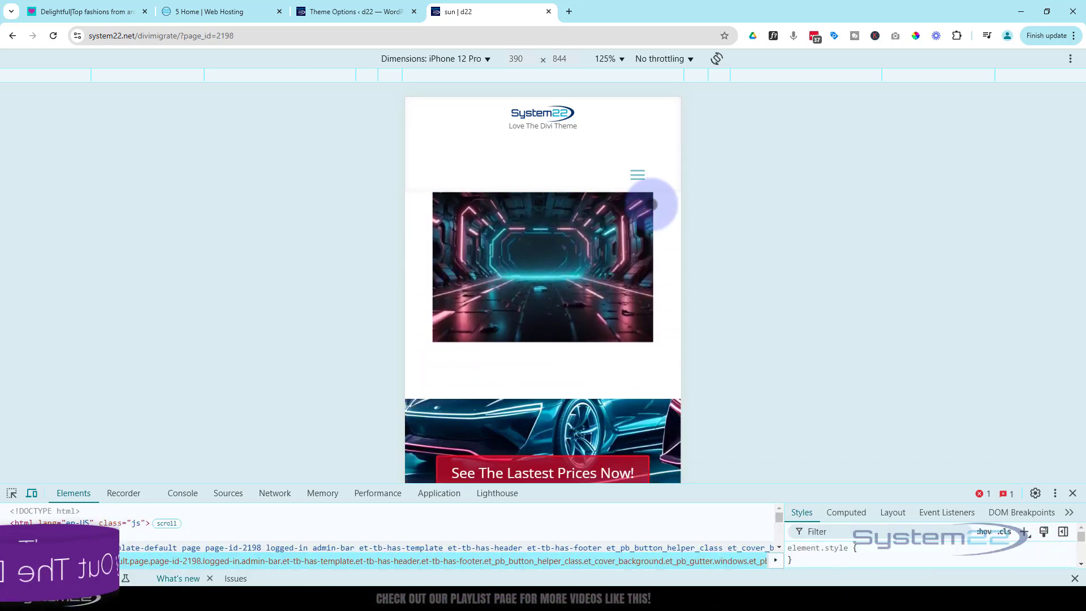
pyautogui.scroll(-1, 651, 205)
pyautogui.scroll(-2, 651, 205)
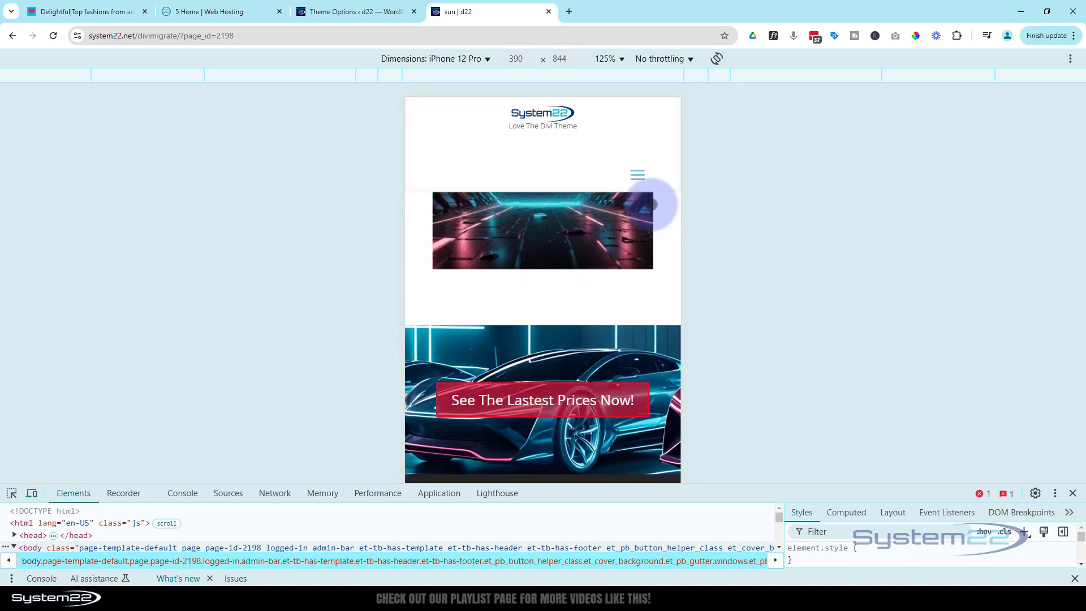
pyautogui.scroll(-6, 651, 205)
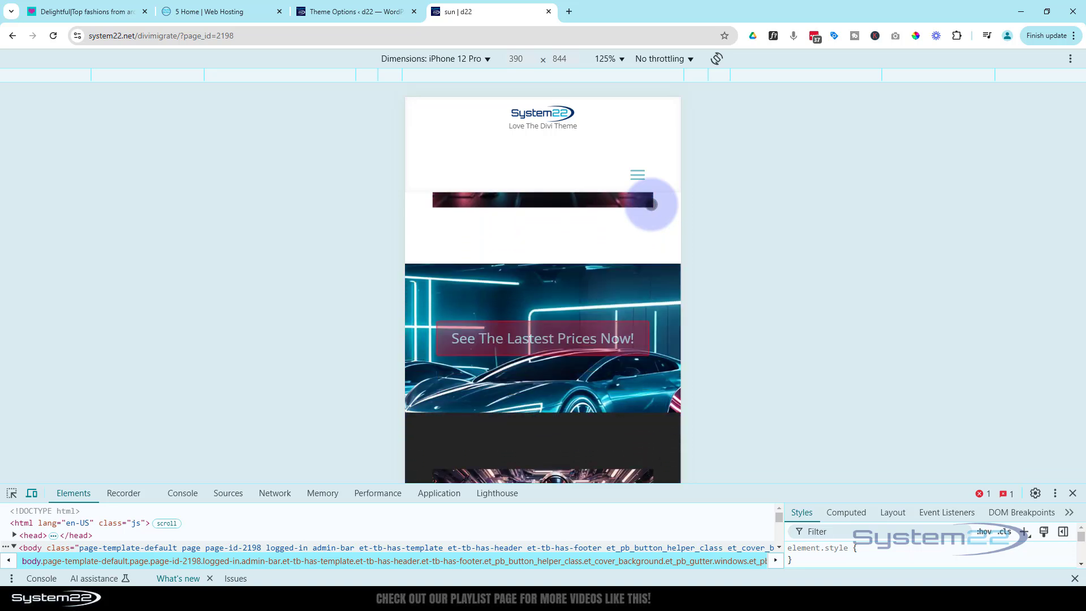
pyautogui.scroll(6, 651, 205)
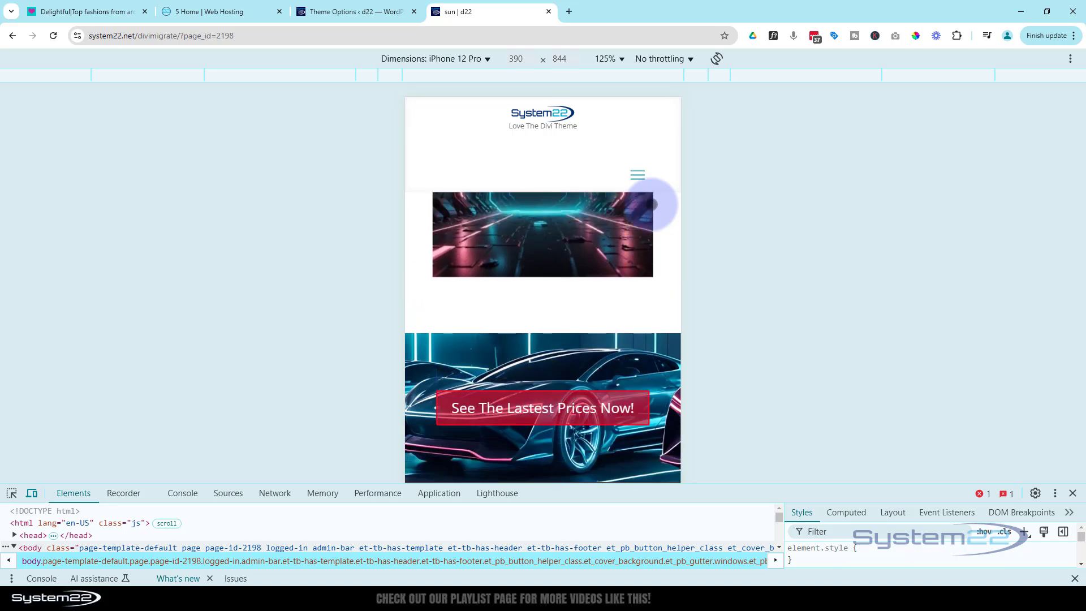
pyautogui.scroll(3, 651, 205)
# Switch the device emulation to iPad Air, examine the car banner at tablet size, and close the developer tools.
pyautogui.click(443, 59)
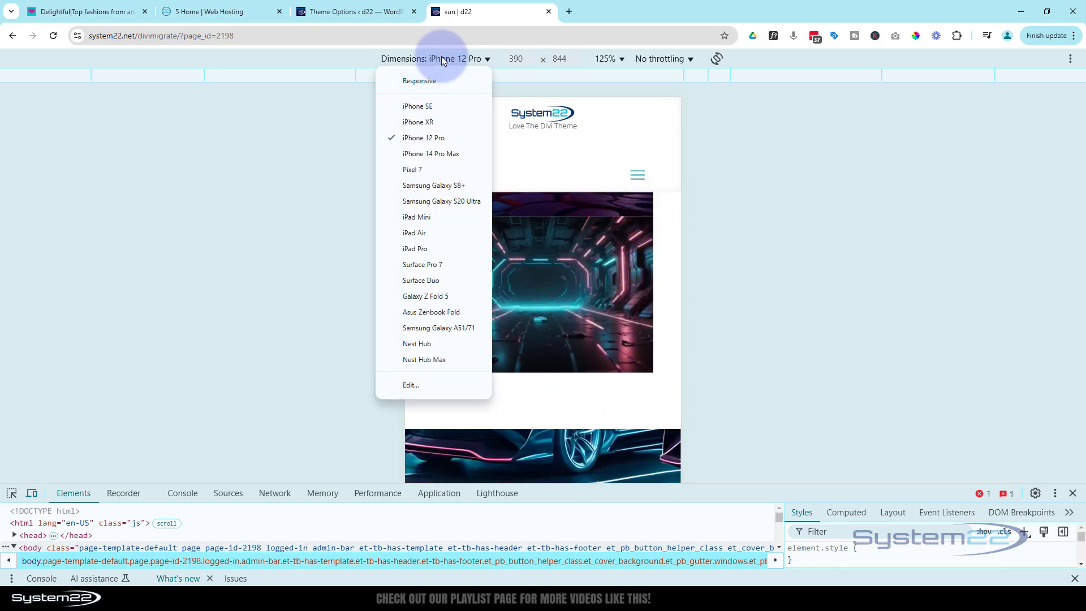
pyautogui.click(421, 233)
pyautogui.scroll(3, 599, 261)
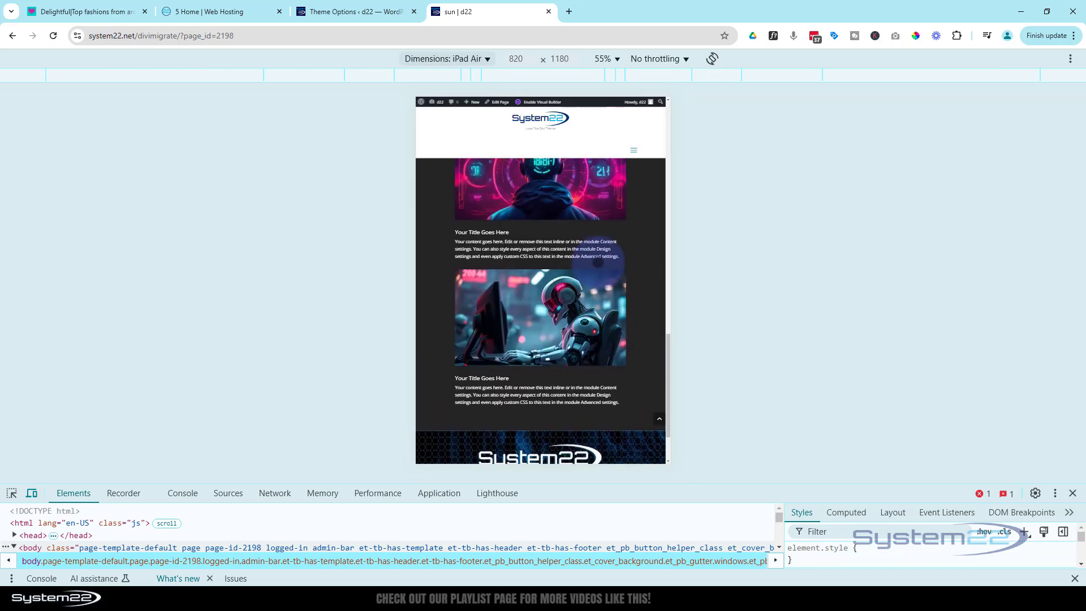
pyautogui.scroll(10, 598, 261)
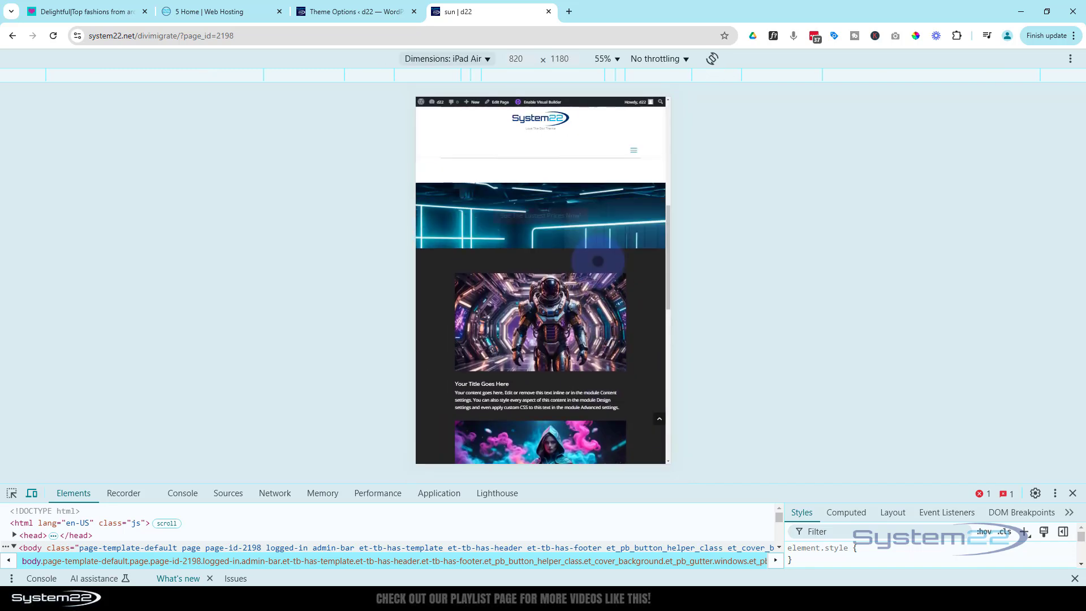
pyautogui.scroll(1, 647, 346)
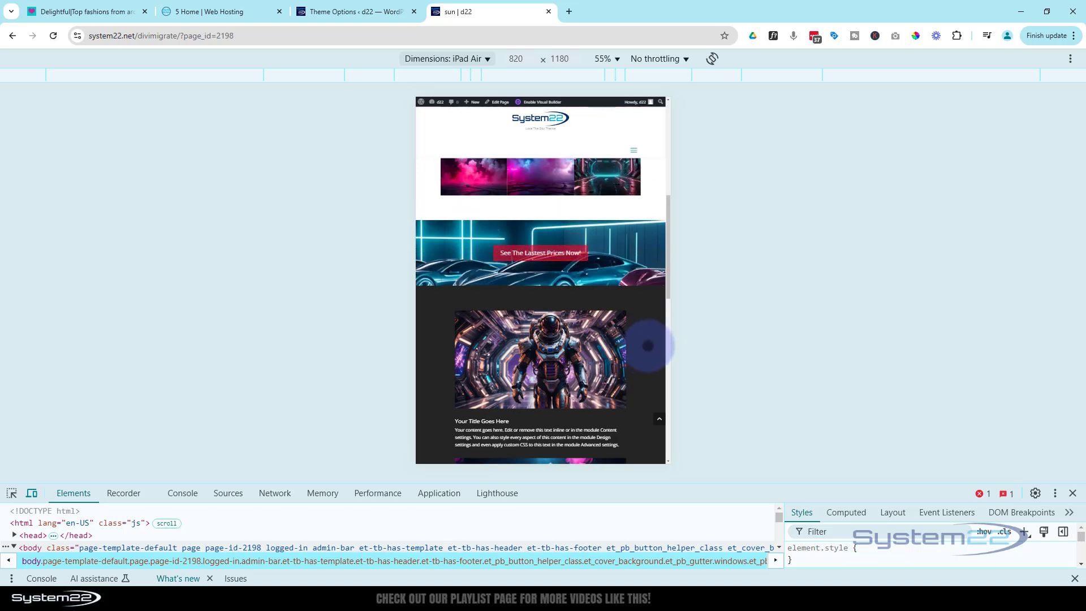
pyautogui.scroll(1, 655, 380)
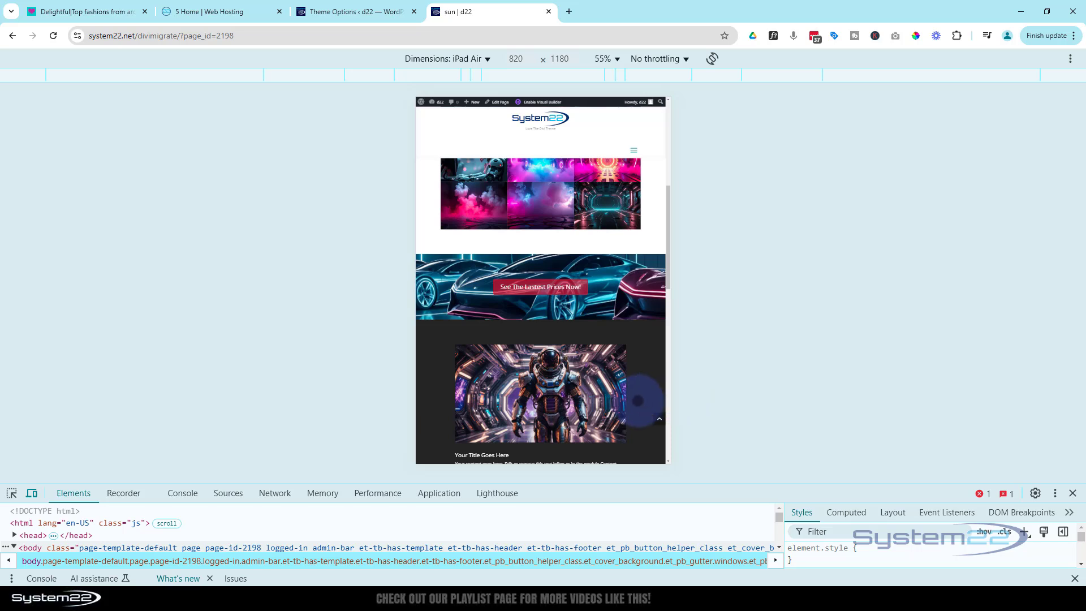
pyautogui.scroll(1, 637, 401)
pyautogui.scroll(2, 638, 401)
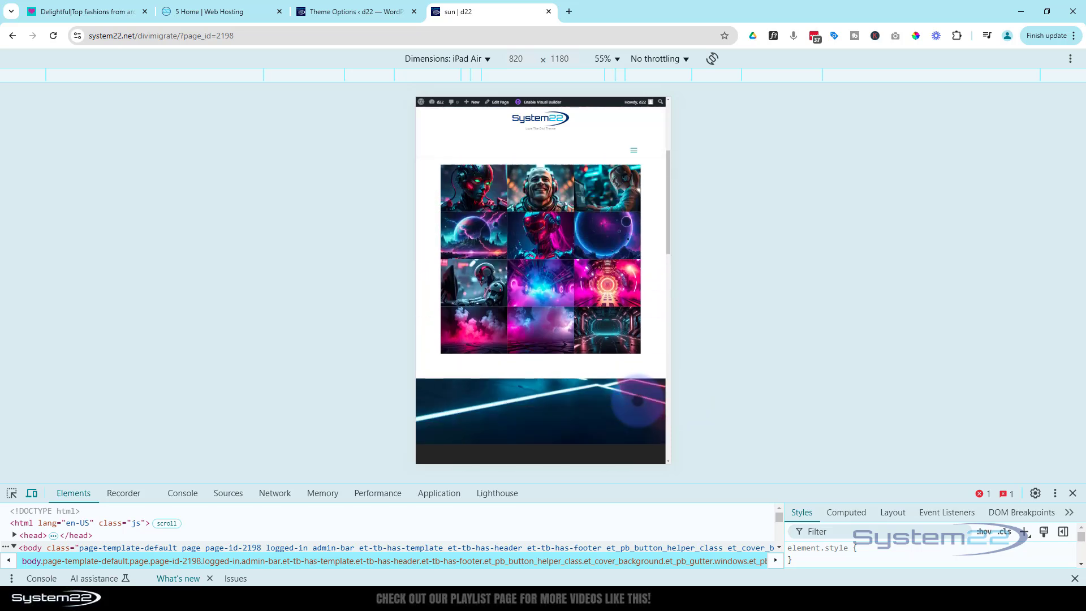
pyautogui.scroll(-2, 638, 401)
pyautogui.scroll(-4, 638, 401)
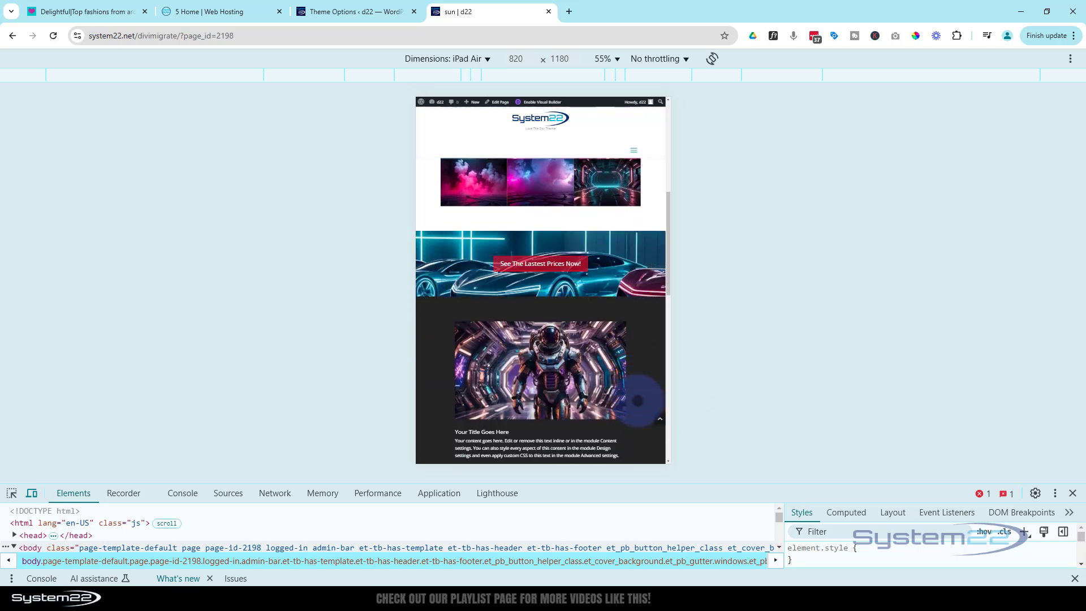
pyautogui.scroll(1, 638, 401)
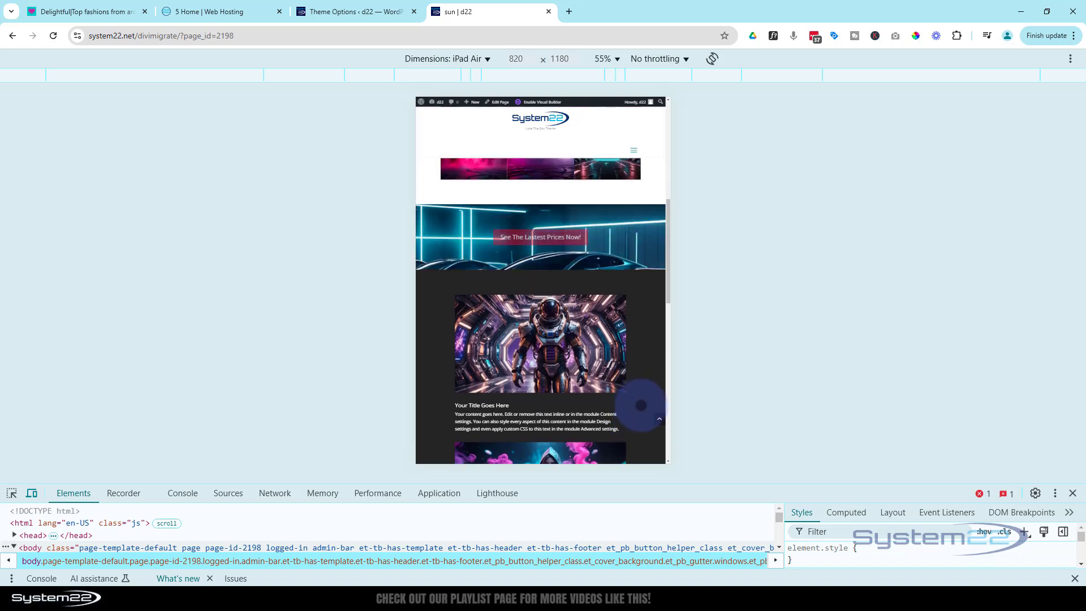
pyautogui.click(1072, 495)
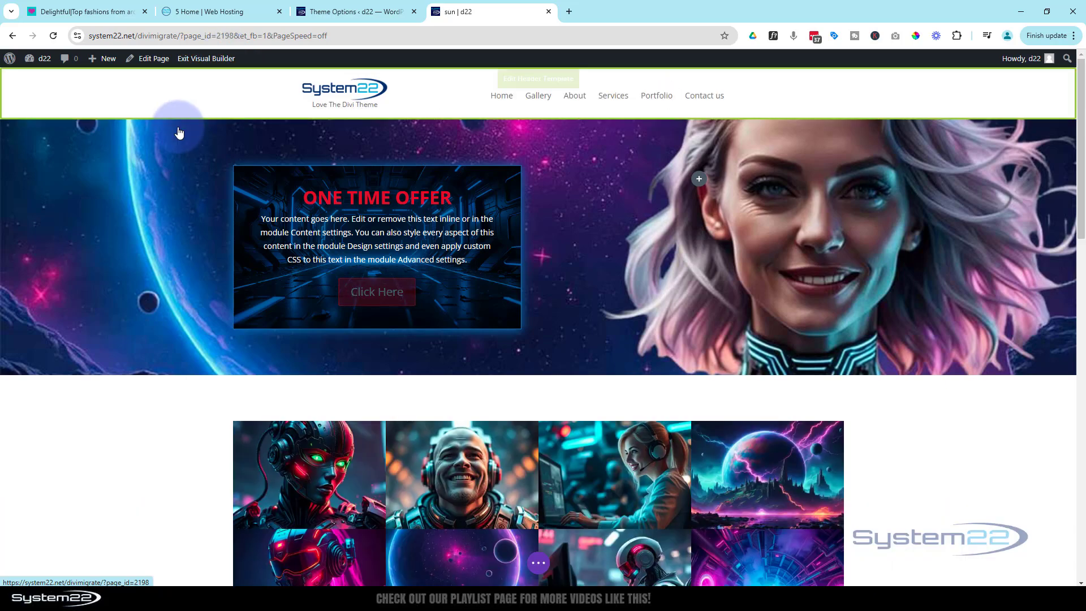
# Delete the car banner section below the image gallery in the Visual Builder.
pyautogui.scroll(-5, 199, 198)
pyautogui.scroll(-4, 199, 198)
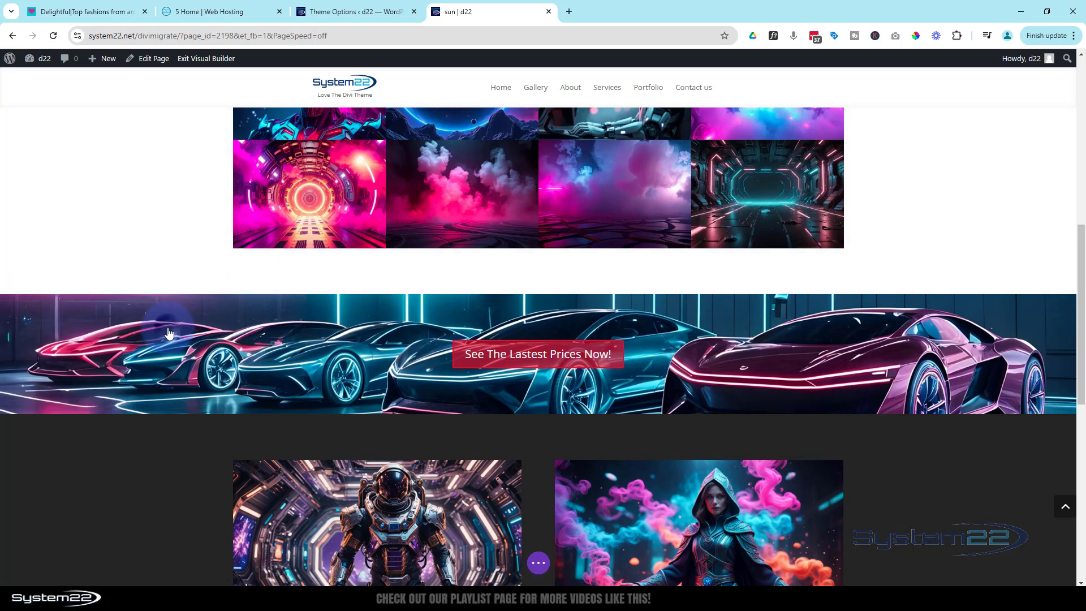
pyautogui.moveTo(168, 332)
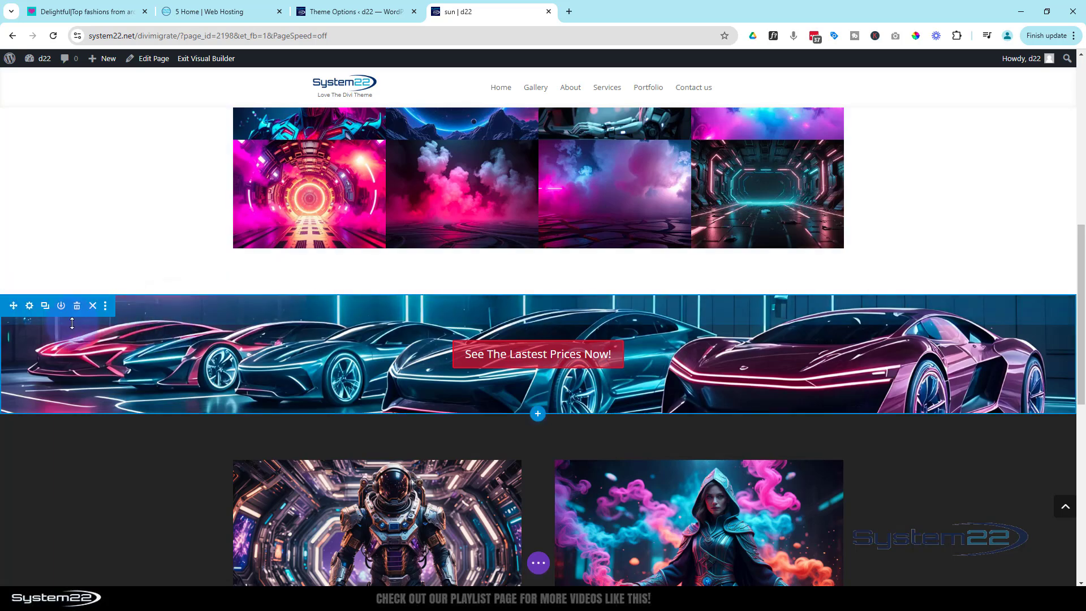
pyautogui.click(79, 307)
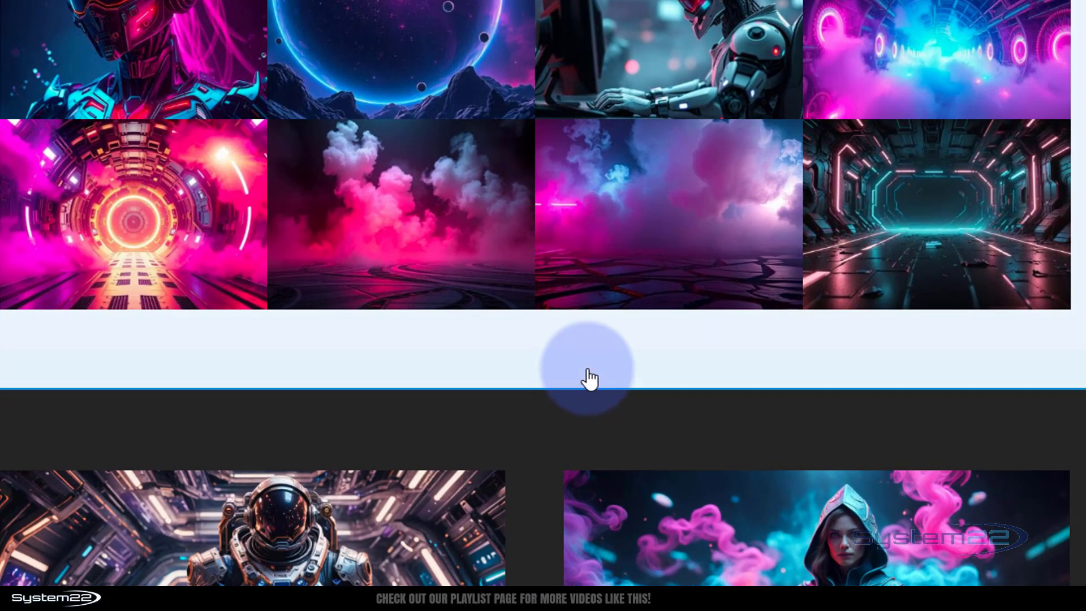
# Insert a new regular section with a single-column row between the image gallery and the dark section.
pyautogui.click(581, 363)
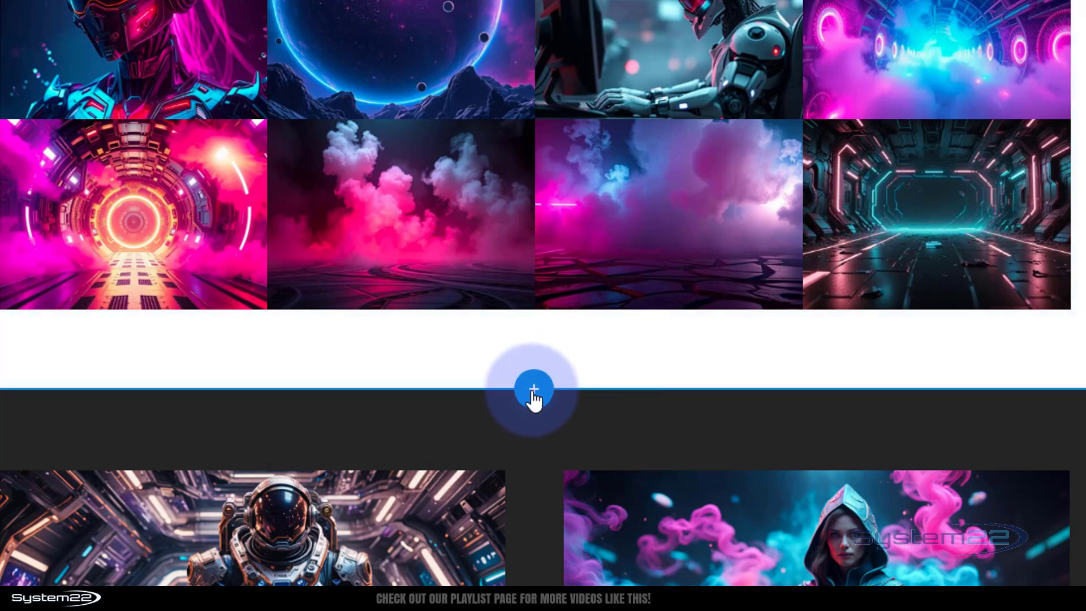
pyautogui.click(534, 392)
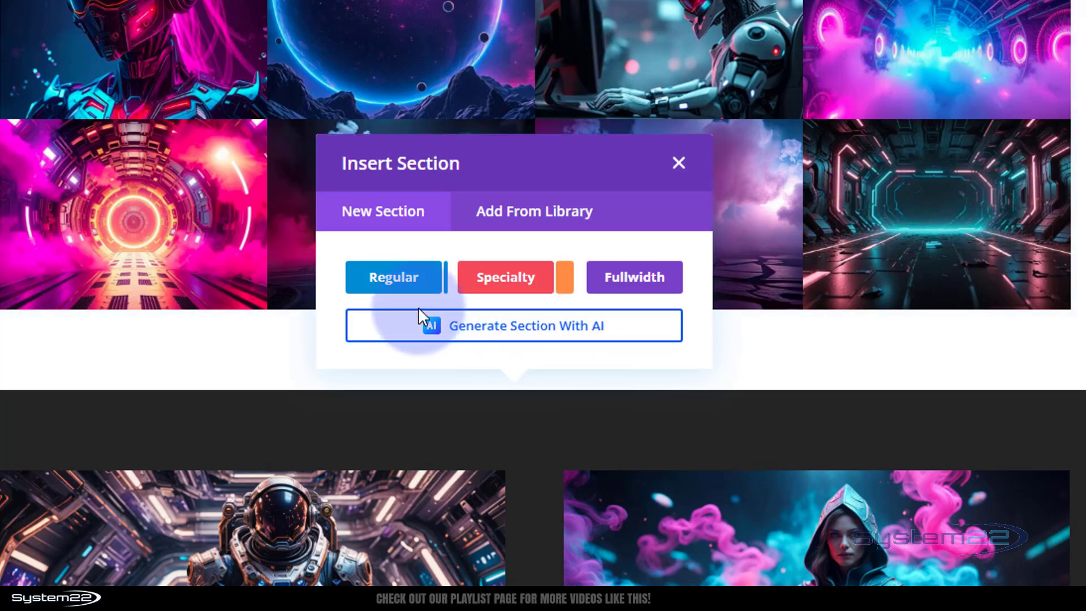
pyautogui.click(384, 282)
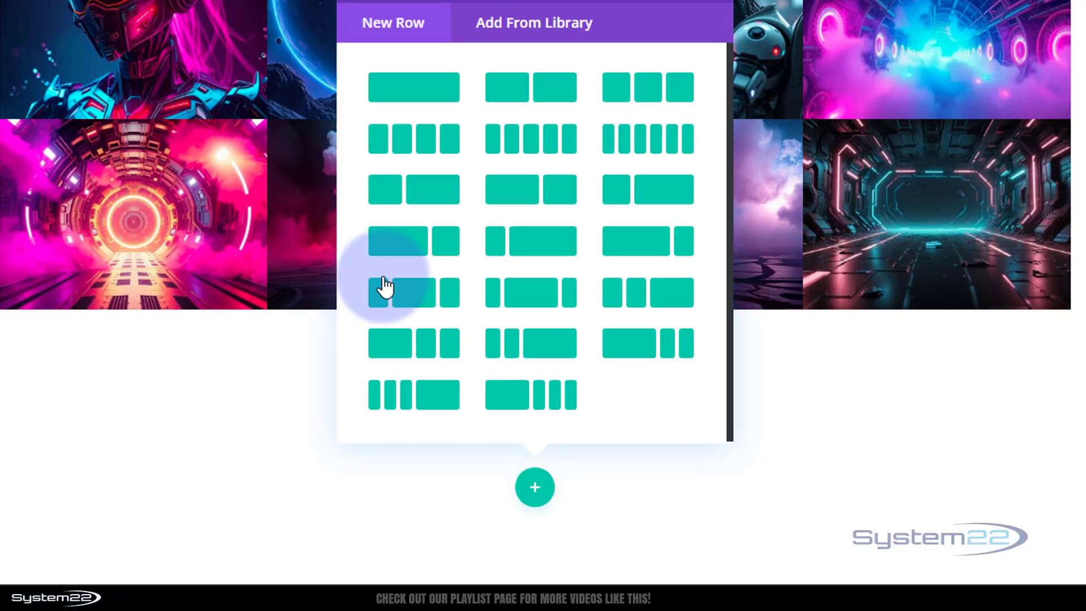
pyautogui.click(399, 95)
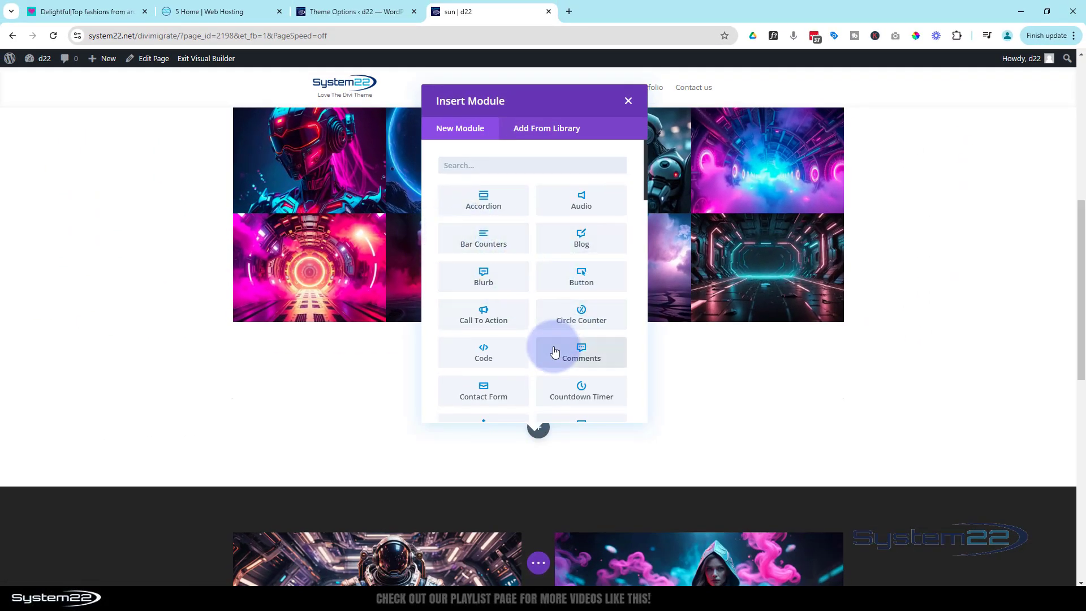
# Add a Button module to the new row and move its settings window clear of the button.
pyautogui.click(586, 282)
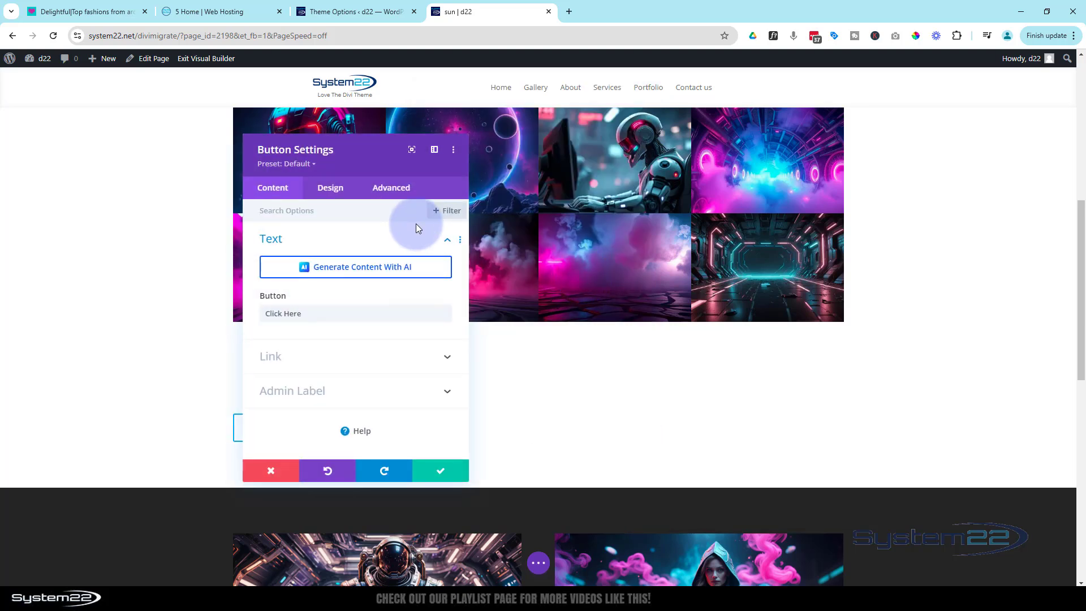
pyautogui.moveTo(405, 167); pyautogui.dragTo(755, 188)
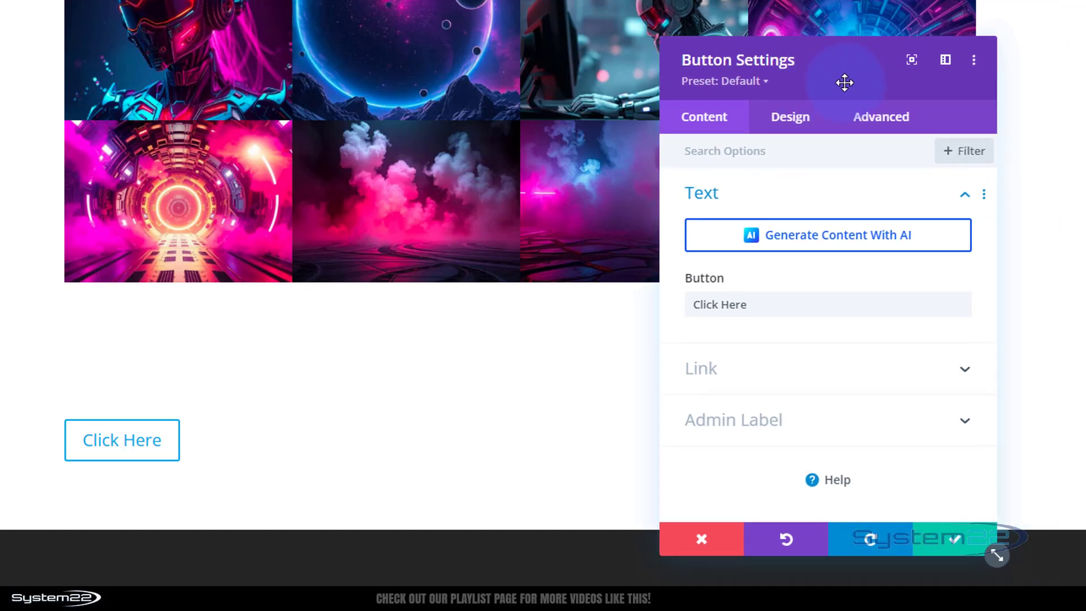
pyautogui.moveTo(844, 83); pyautogui.dragTo(844, 83)
# Set the button text to "Get The Latest prices Today!".
pyautogui.click(750, 310)
pyautogui.moveTo(751, 306); pyautogui.dragTo(663, 308)
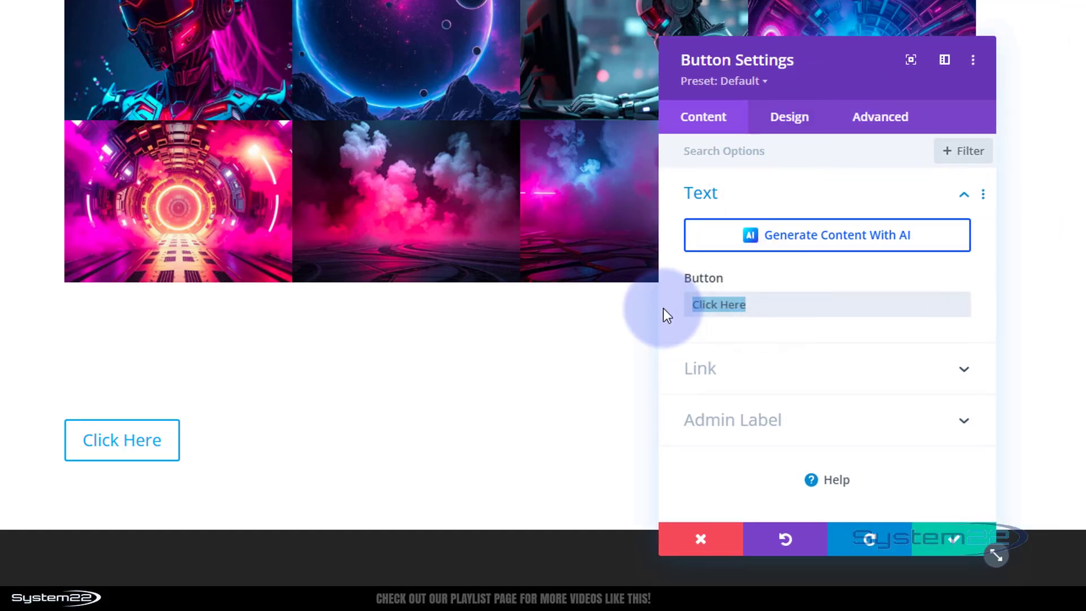
pyautogui.write('get The Latest prices Today')
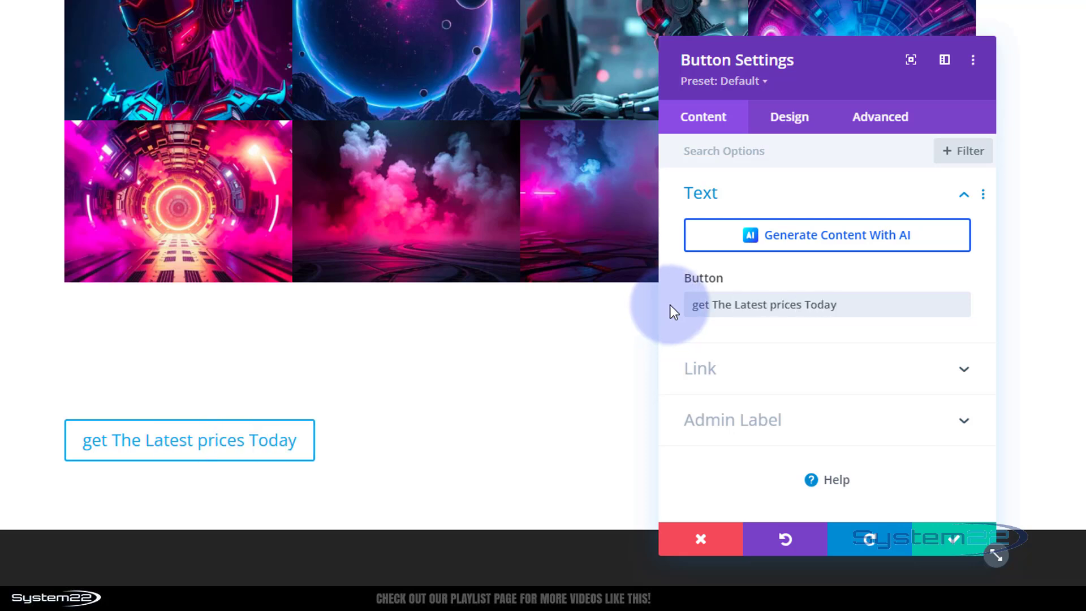
pyautogui.click(693, 305)
pyautogui.moveTo(701, 307); pyautogui.dragTo(699, 307)
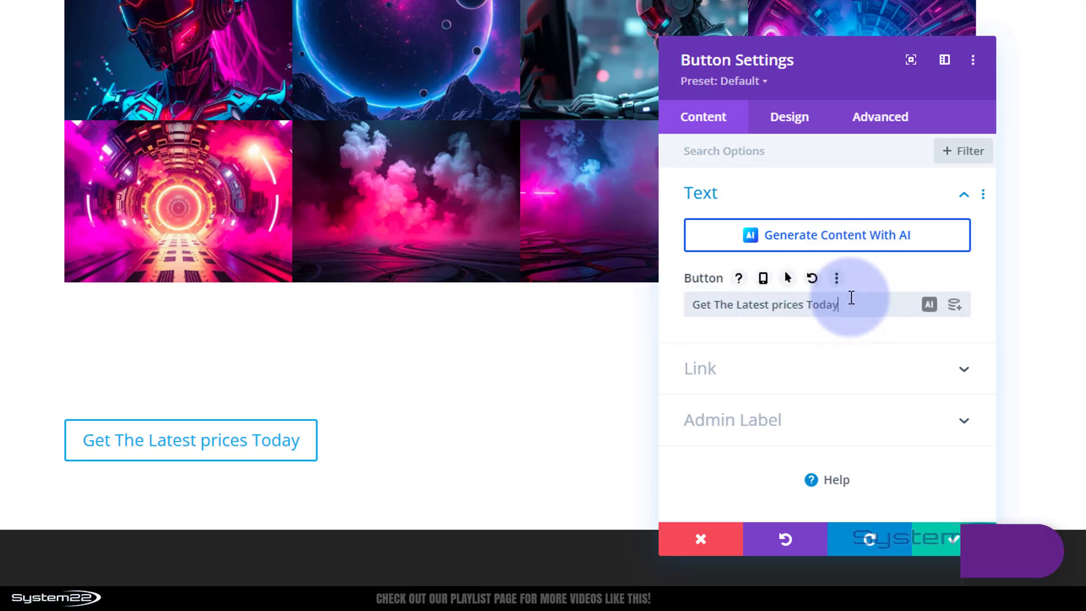
pyautogui.write('!')
# Set the button's link URL to #.
pyautogui.click(780, 369)
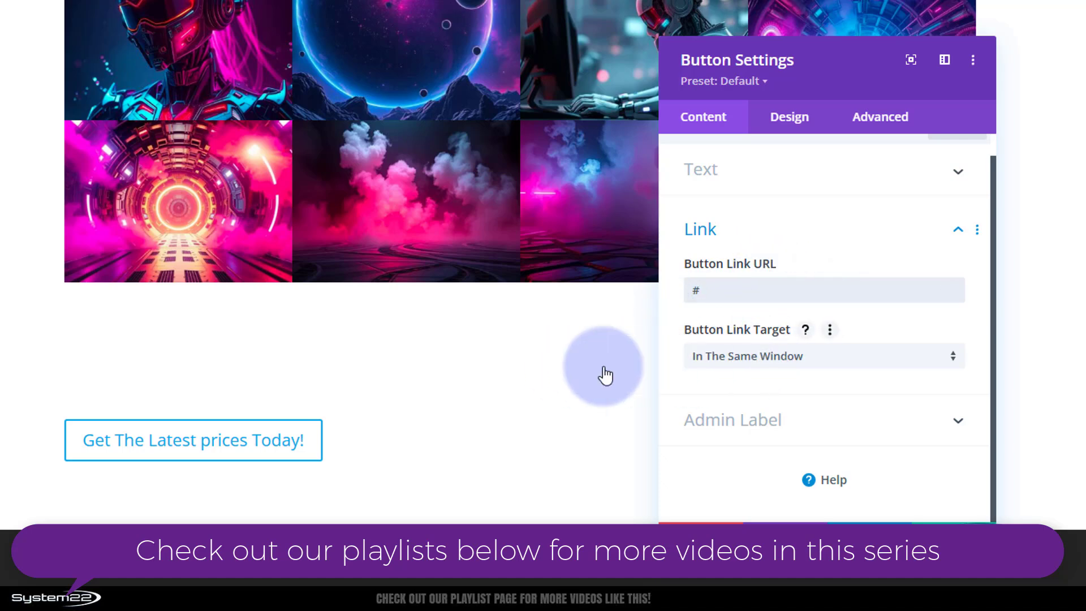
pyautogui.scroll(-3, 574, 376)
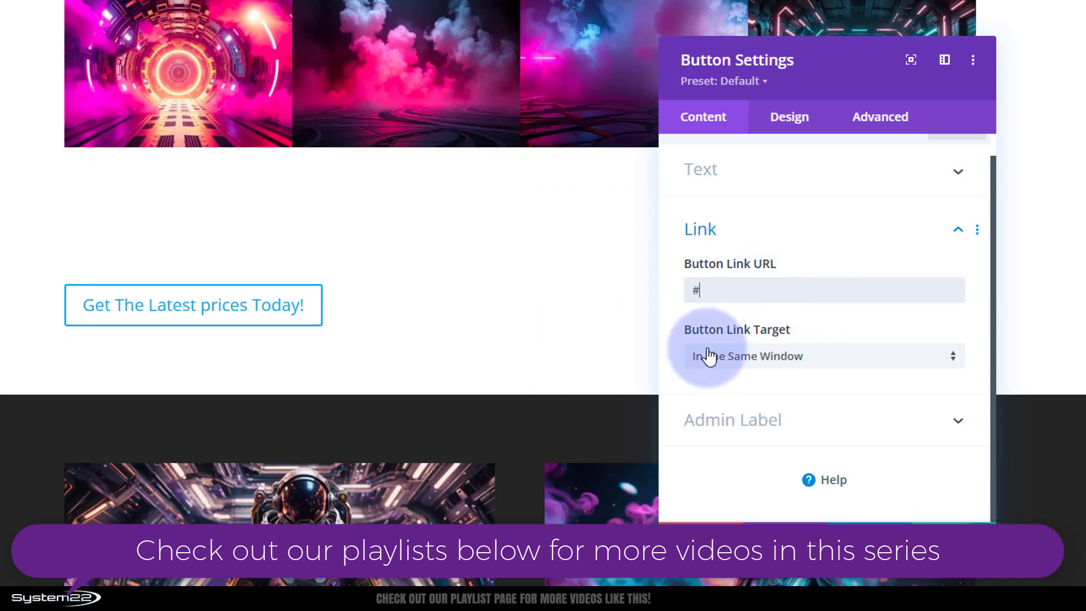
pyautogui.click(780, 355)
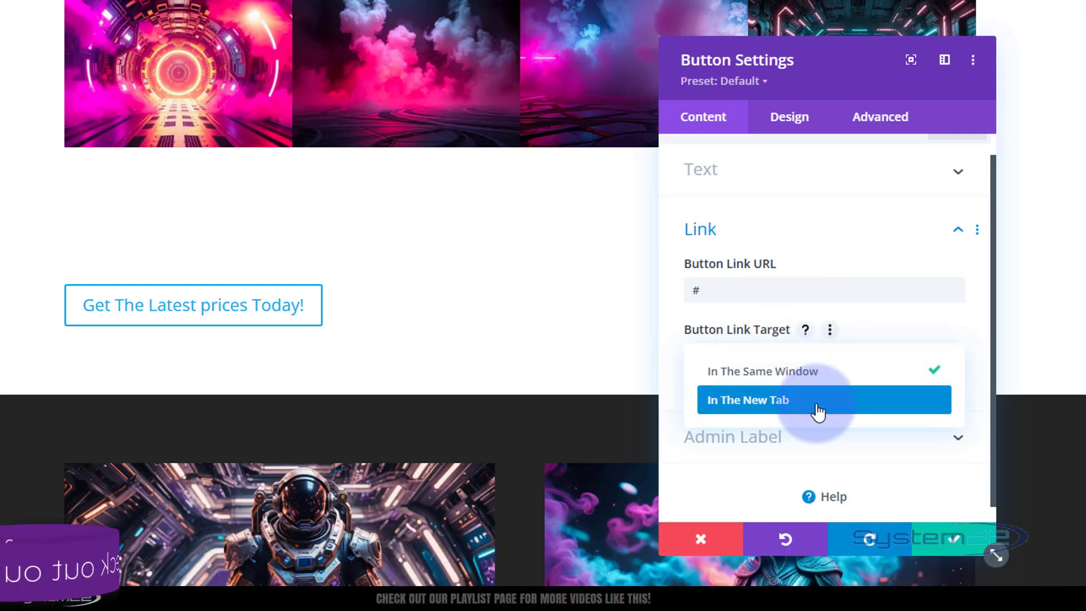
pyautogui.click(677, 351)
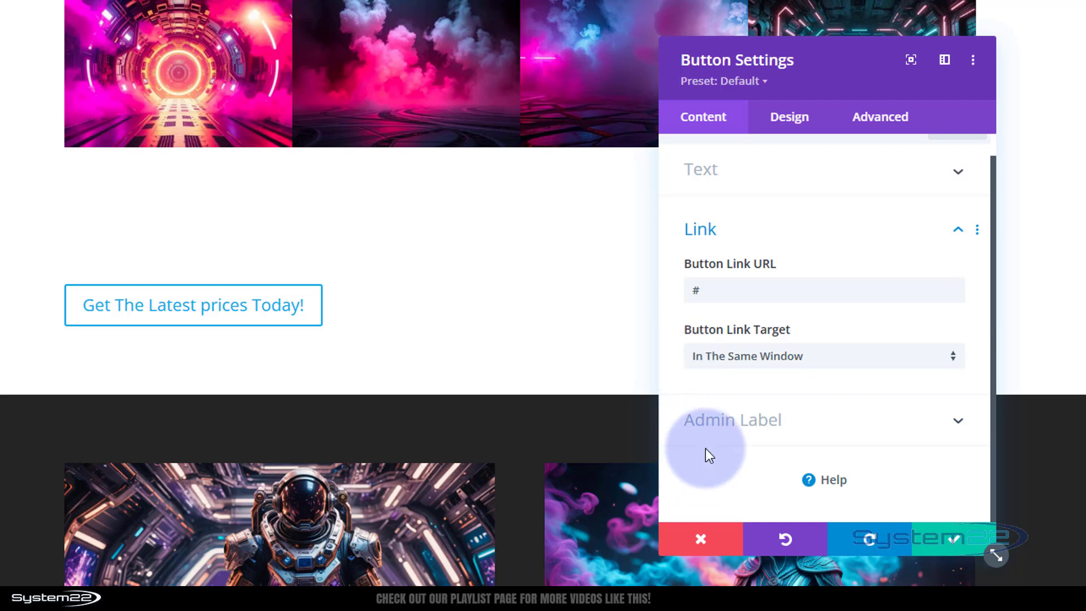
# Enable custom styles for the button and set its text color to white (#ffffff).
pyautogui.click(800, 122)
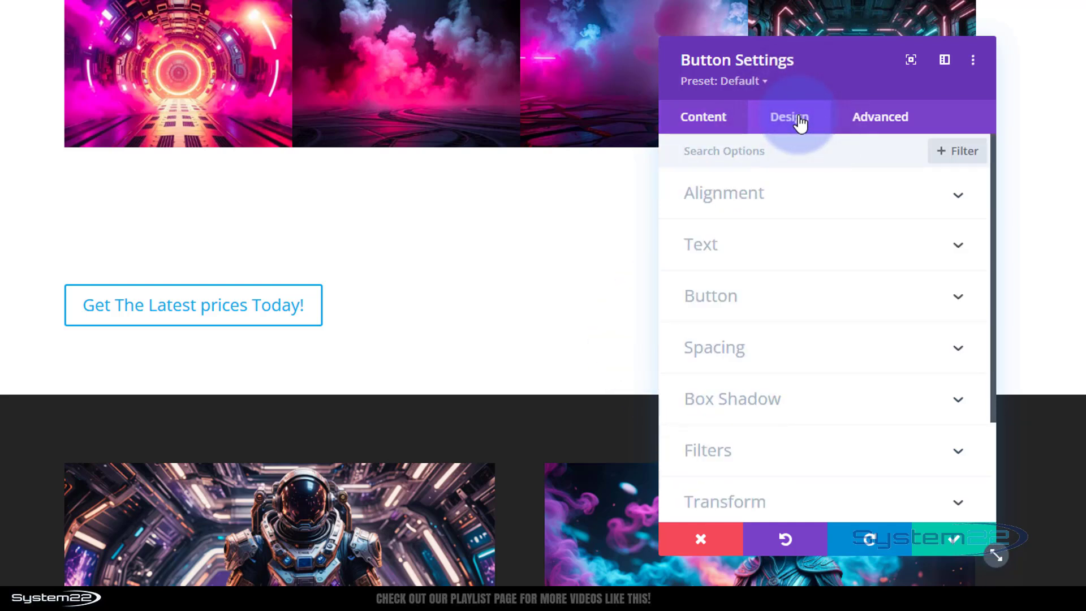
pyautogui.click(805, 296)
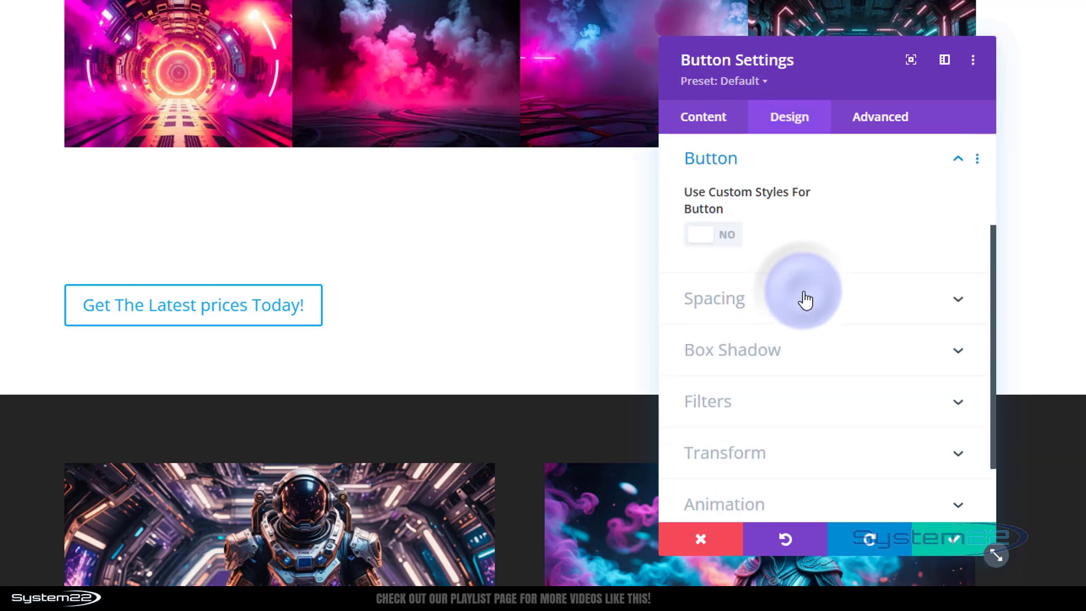
pyautogui.click(730, 235)
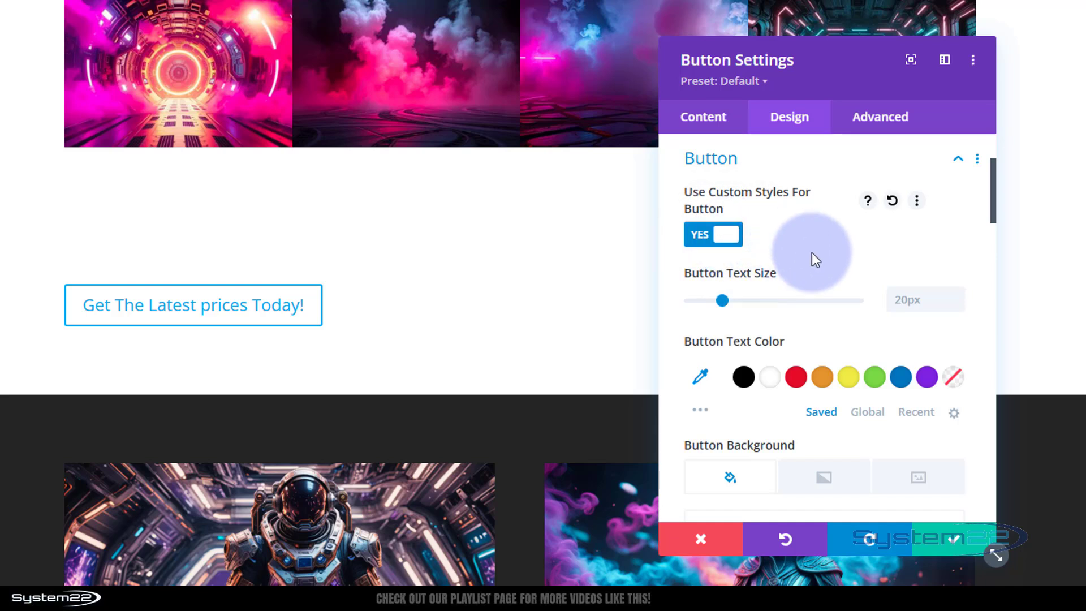
pyautogui.scroll(-2, 830, 254)
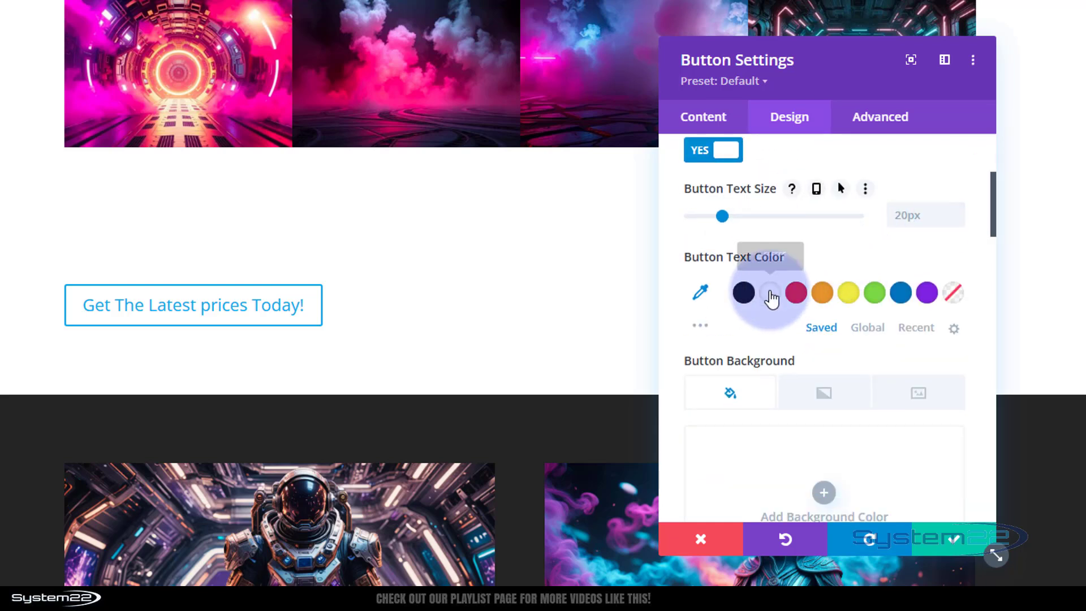
pyautogui.click(771, 294)
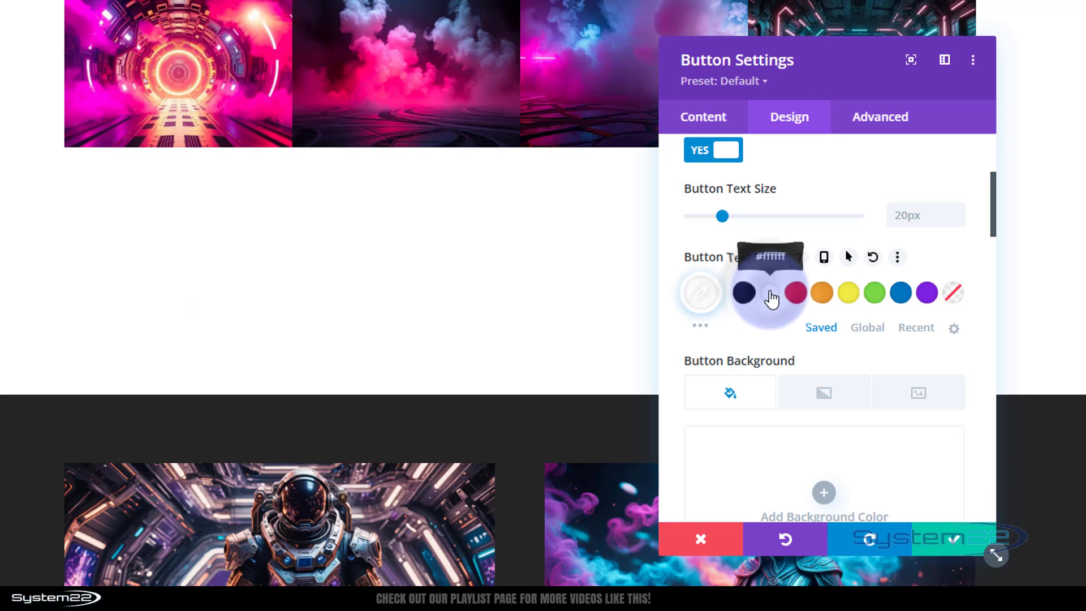
# Give the button a red #e02b20 background and reduce its opacity to 0.5.
pyautogui.scroll(-3, 771, 298)
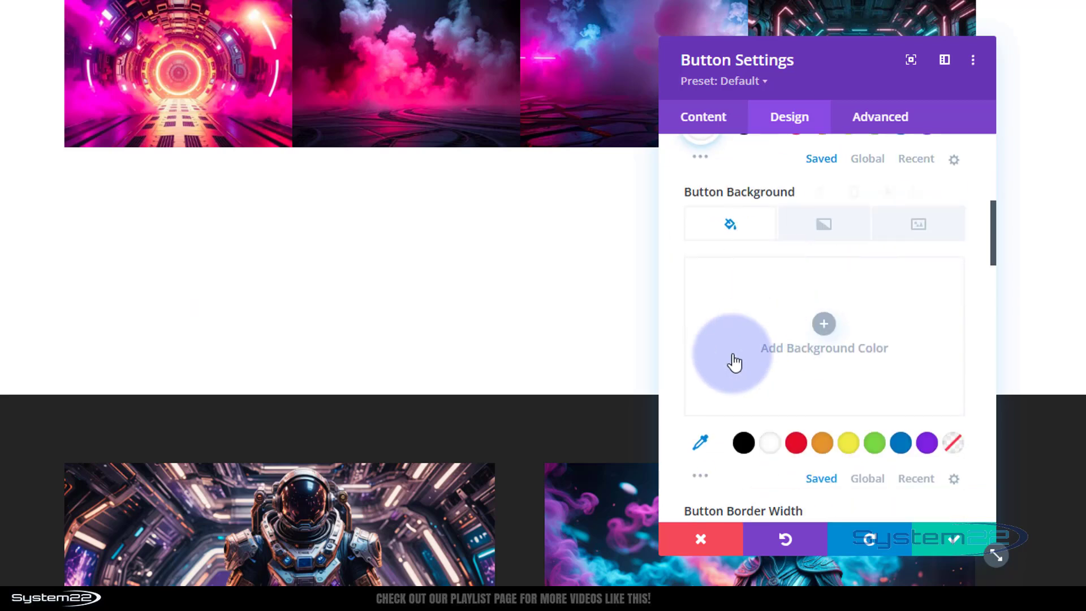
pyautogui.click(797, 443)
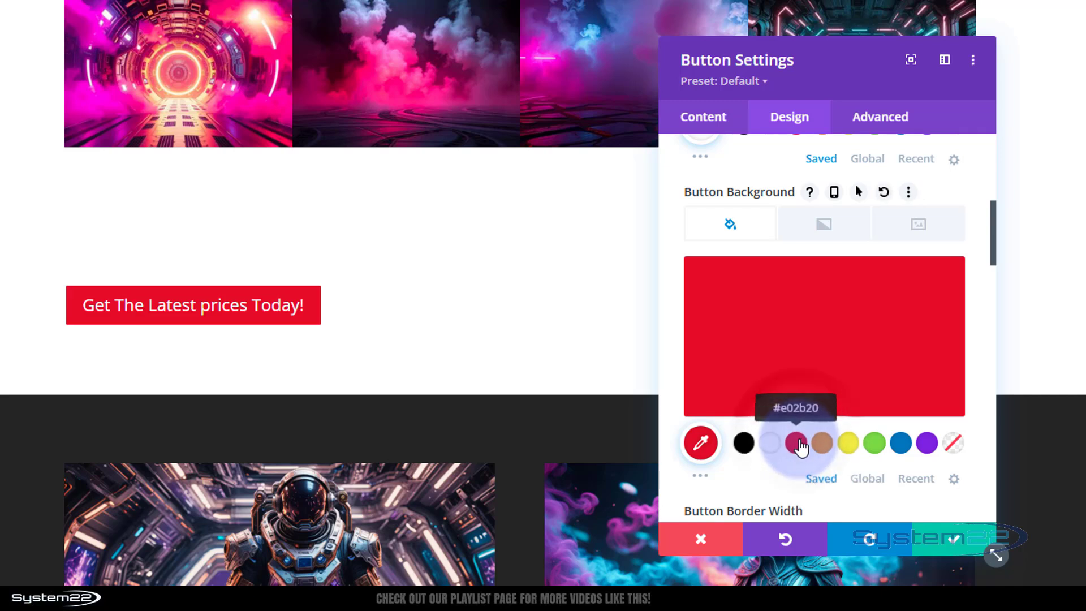
pyautogui.click(849, 326)
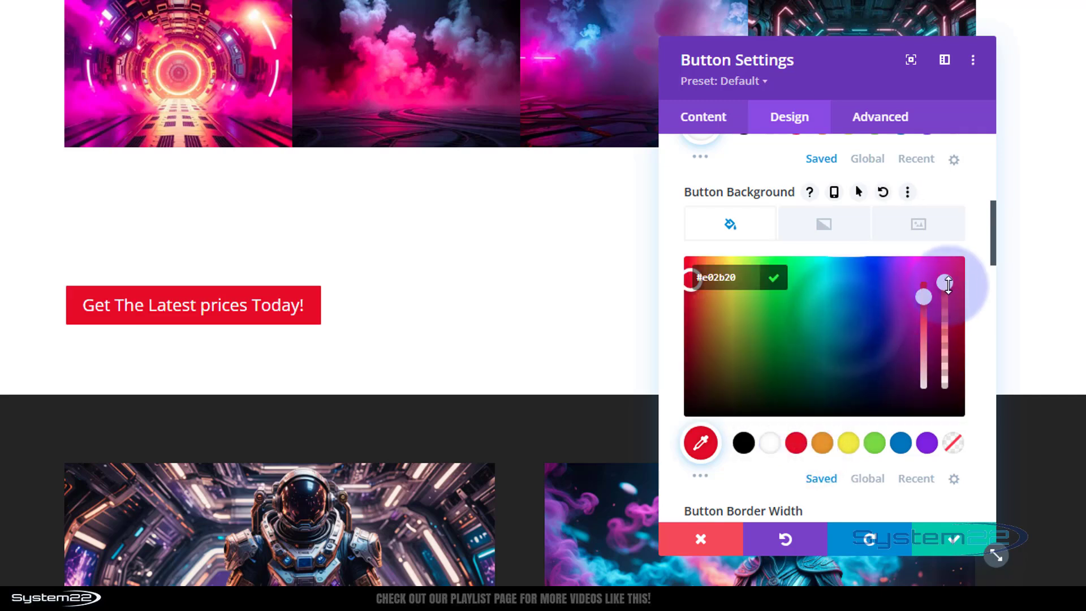
pyautogui.moveTo(946, 315); pyautogui.dragTo(942, 344)
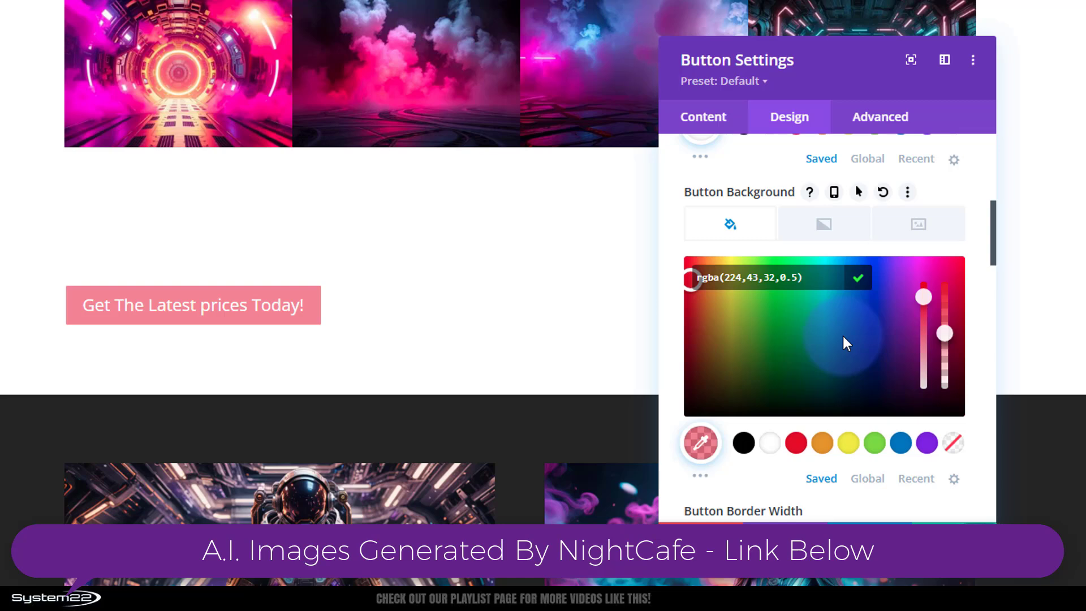
# Set the button border color to red #e02b20 and raise the red background's opacity to 0.63.
pyautogui.scroll(-5, 844, 337)
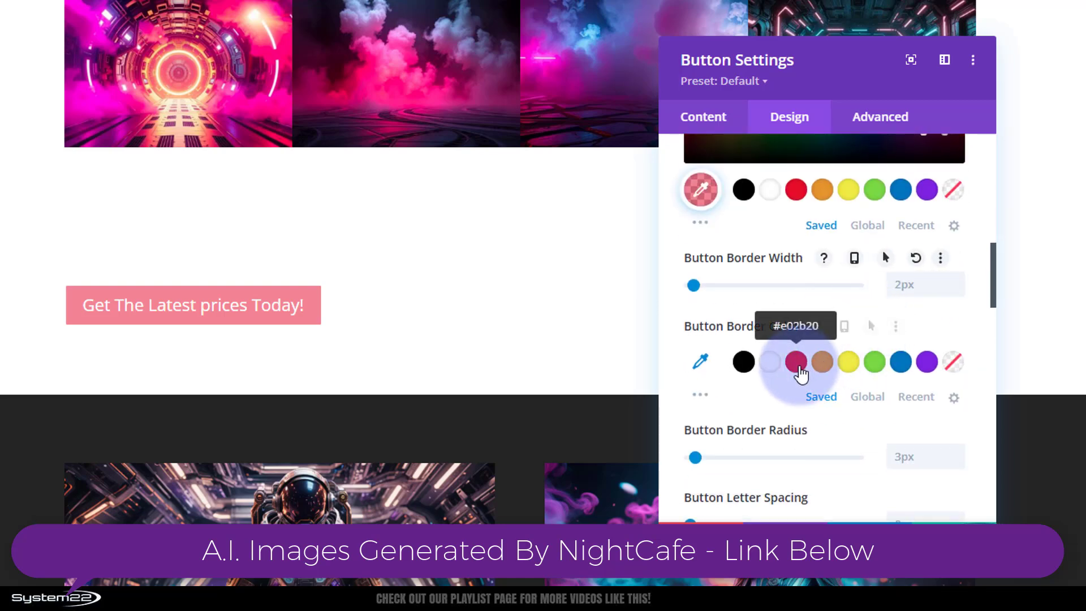
pyautogui.click(800, 369)
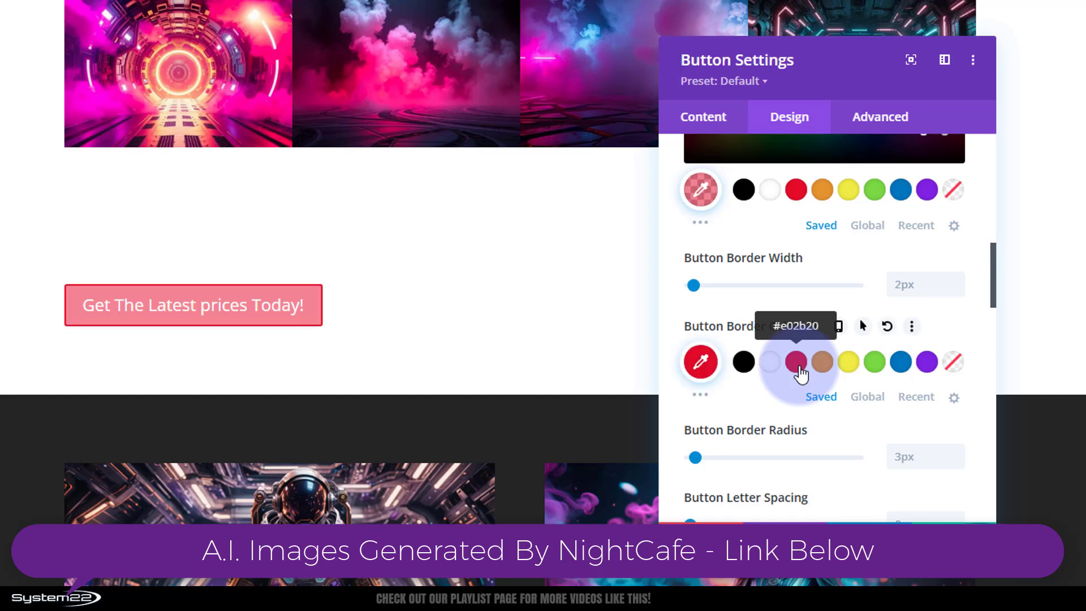
pyautogui.scroll(3, 866, 284)
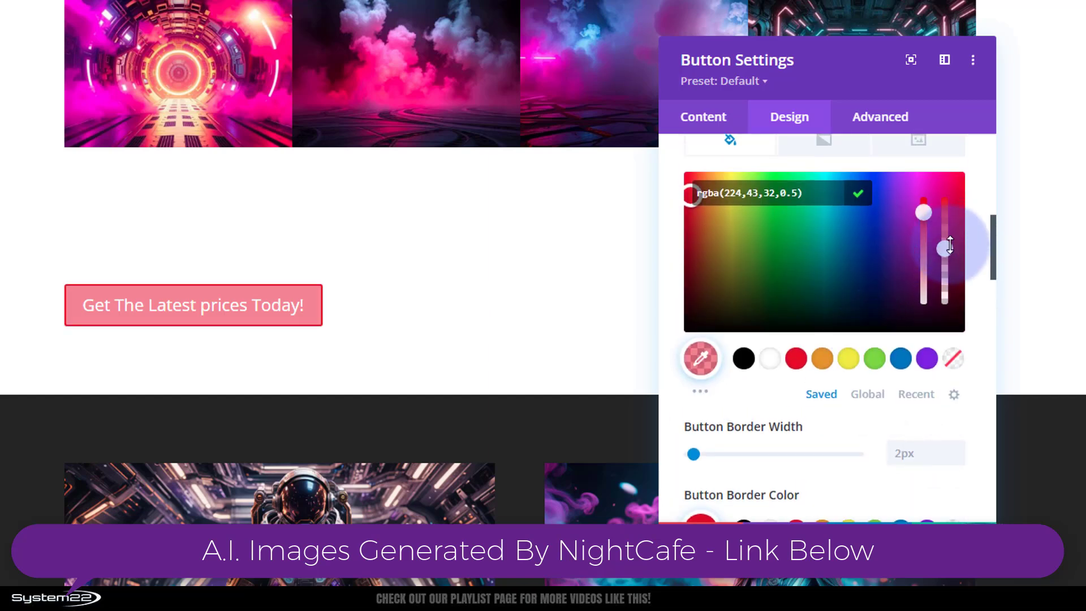
pyautogui.moveTo(948, 241); pyautogui.dragTo(947, 237)
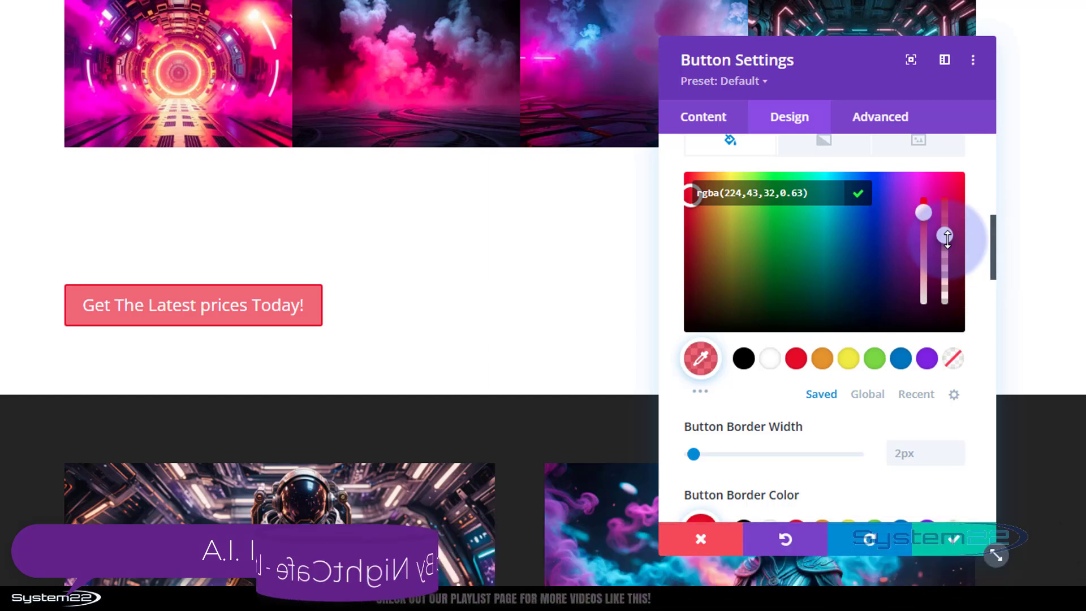
# Try a button border radius of 8px and settle on 50px for fully rounded ends.
pyautogui.scroll(-2, 841, 413)
pyautogui.scroll(-1, 837, 416)
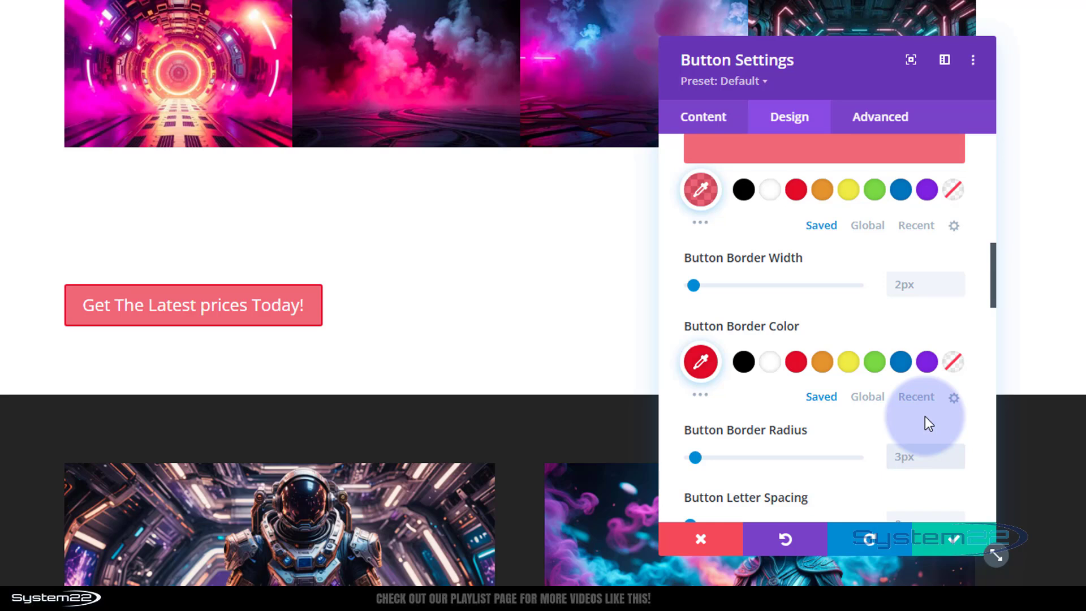
pyautogui.write('8')
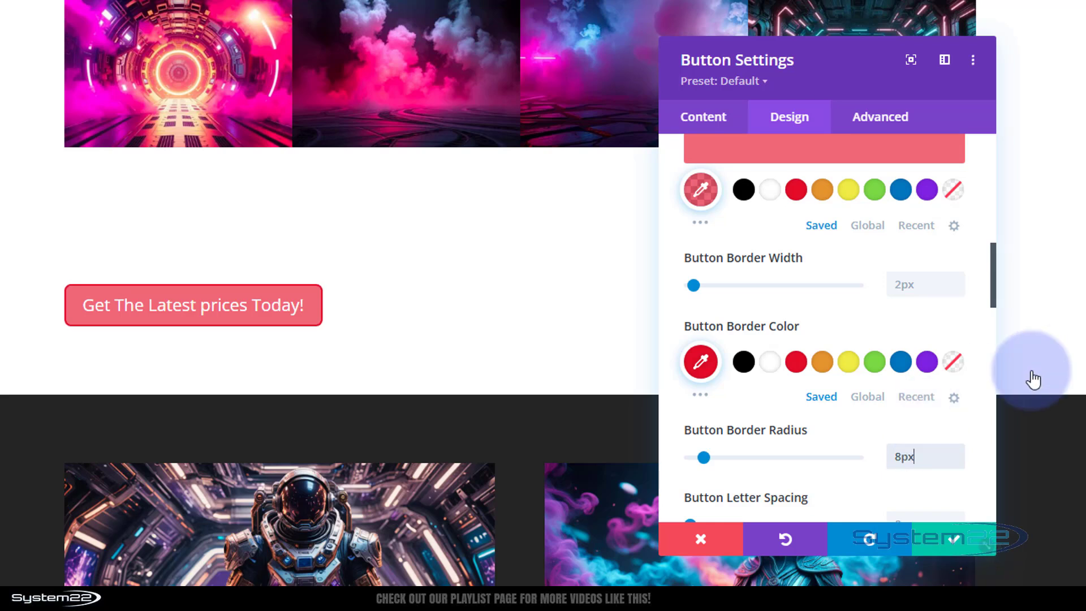
pyautogui.click(895, 457)
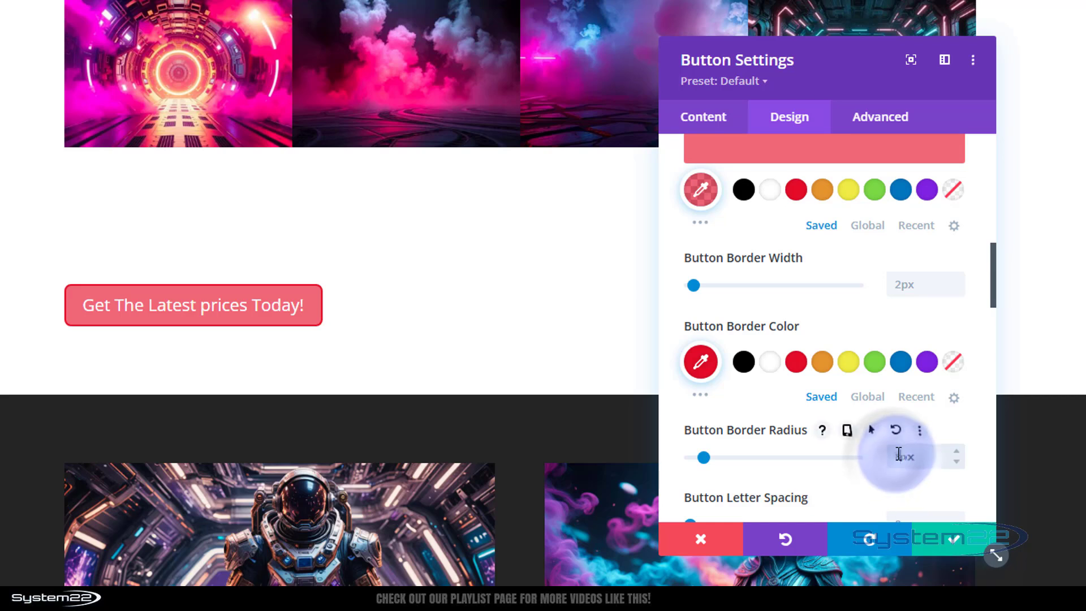
pyautogui.write('50')
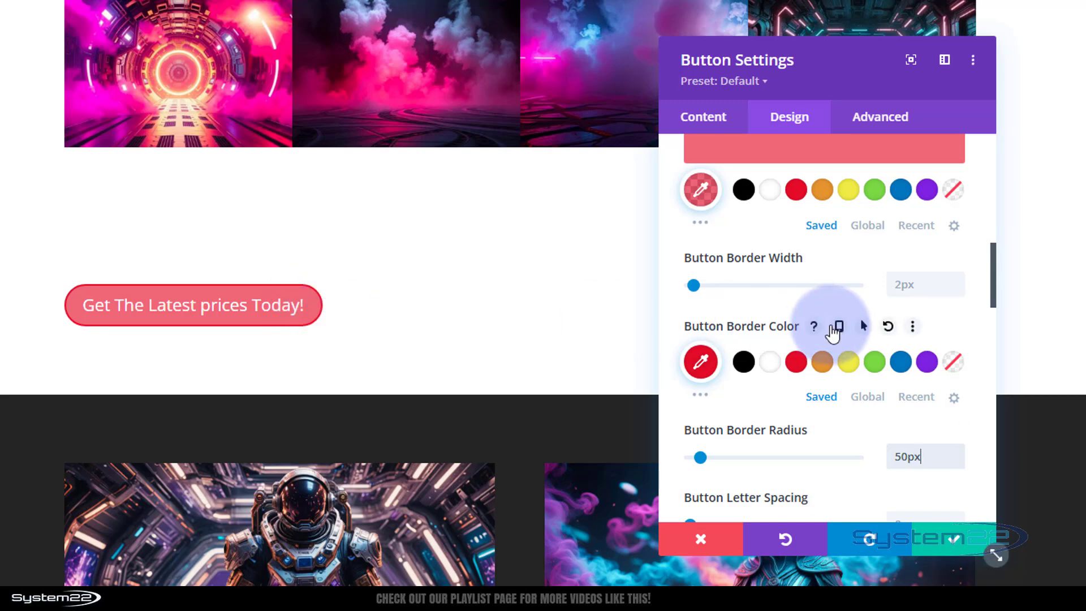
# Set the button's hover background to semi-transparent black, rgba(0,0,0,0.57).
pyautogui.scroll(3, 803, 399)
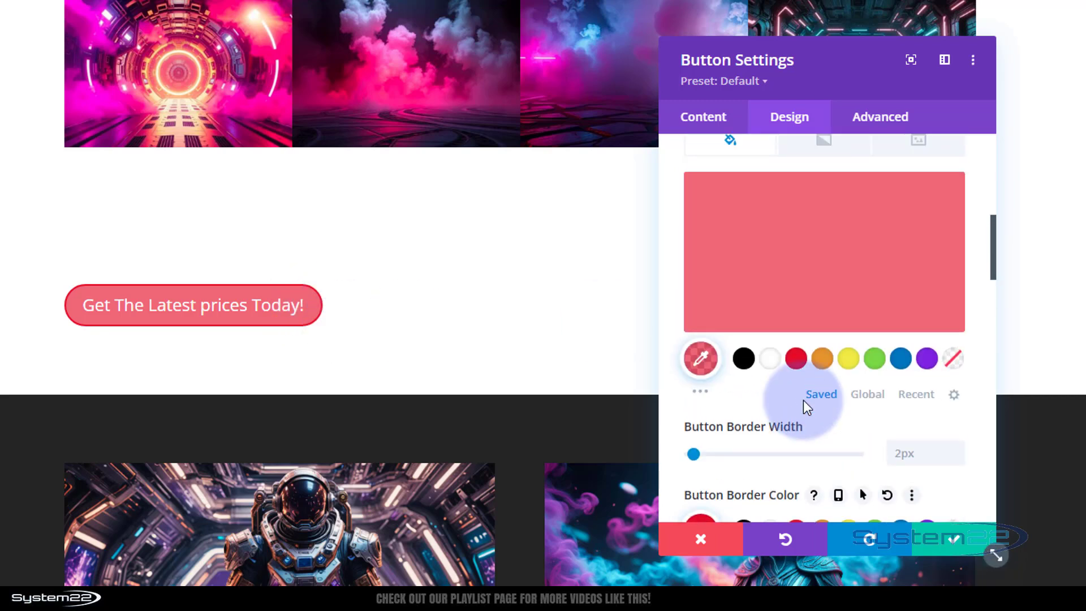
pyautogui.scroll(1, 803, 399)
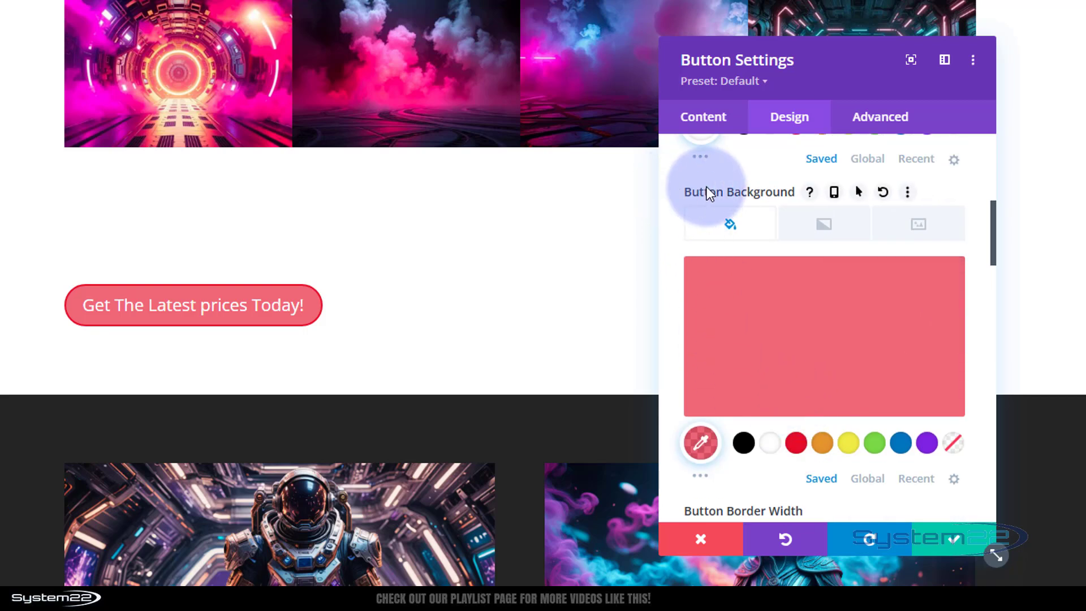
pyautogui.click(859, 195)
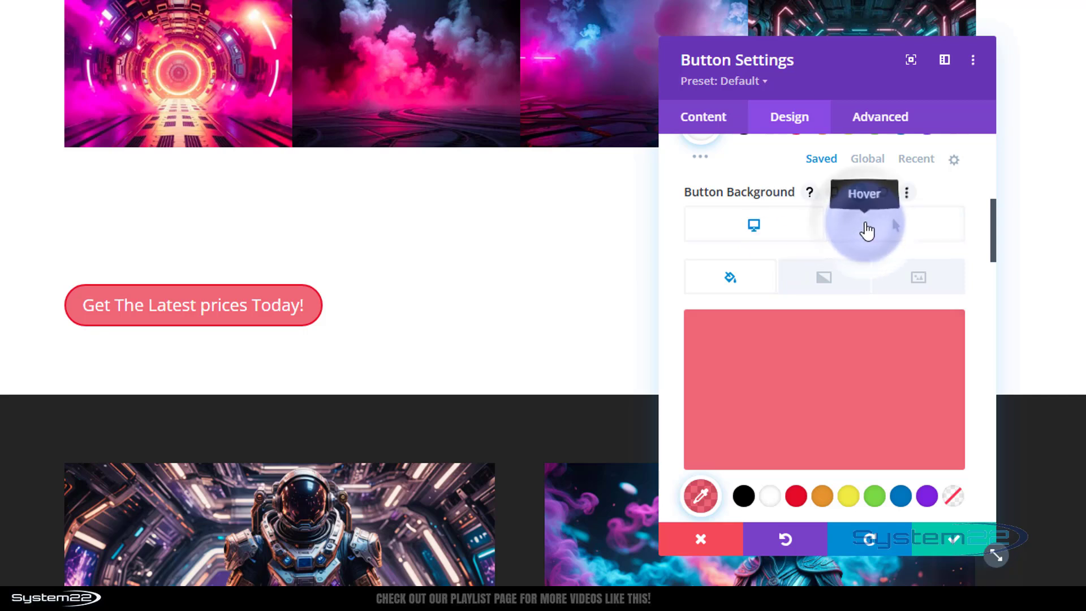
pyautogui.click(867, 229)
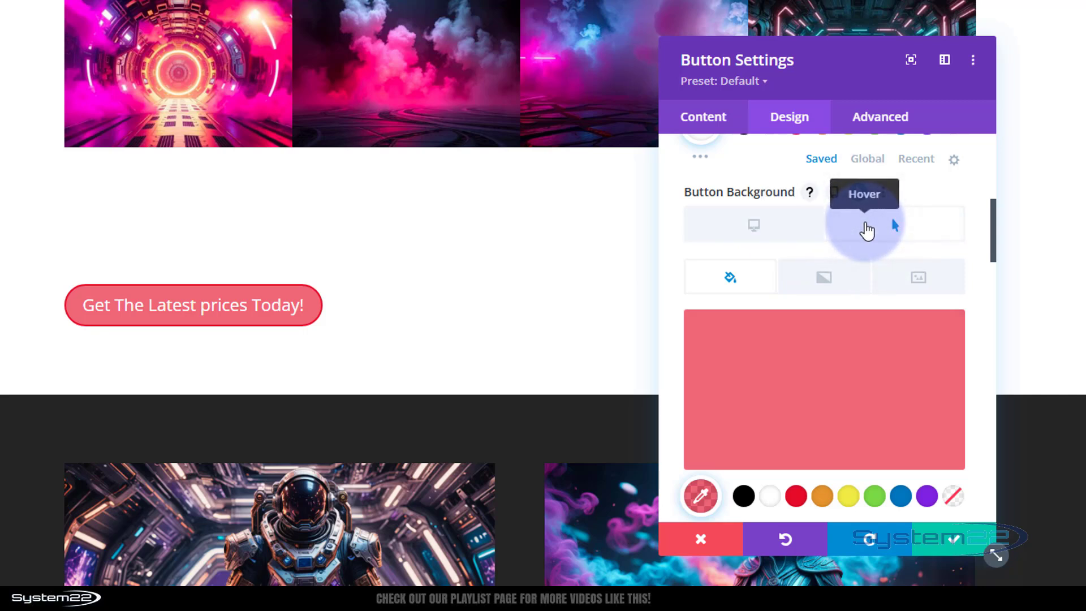
pyautogui.click(745, 499)
pyautogui.scroll(-3, 792, 419)
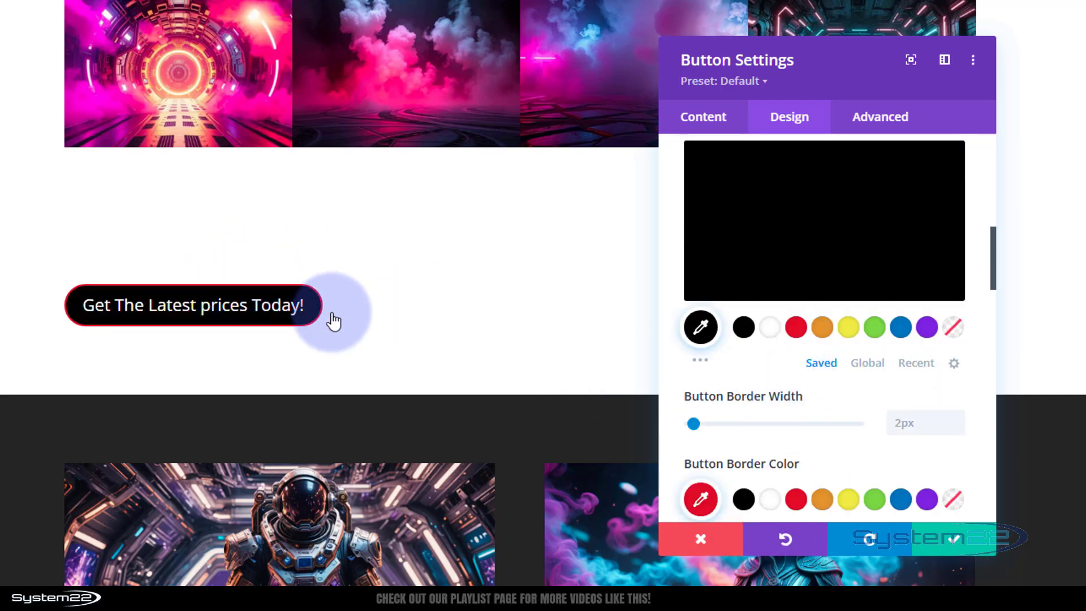
pyautogui.click(828, 253)
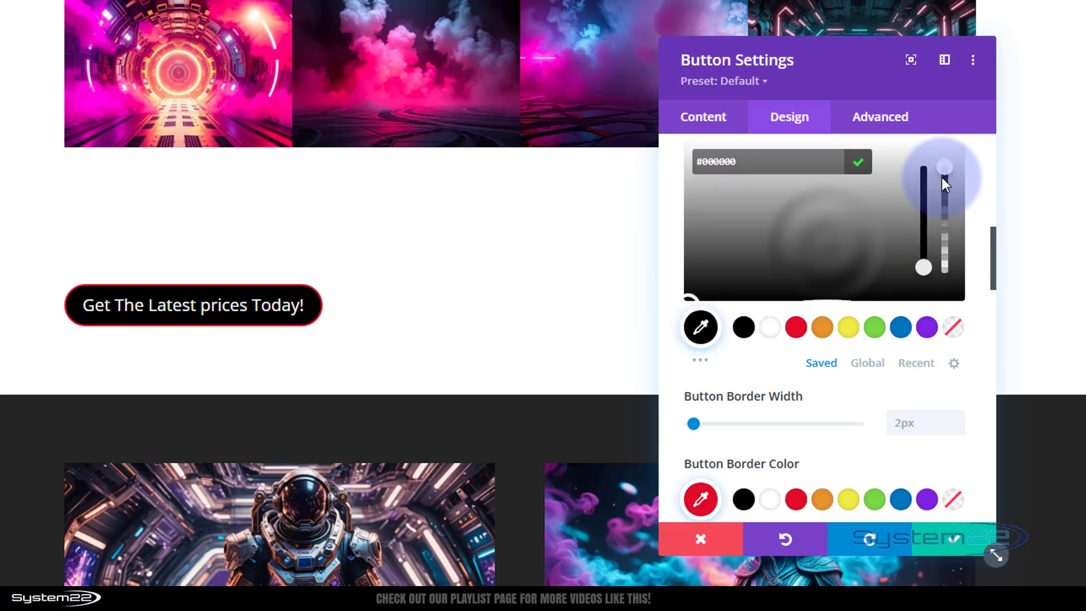
pyautogui.moveTo(946, 201); pyautogui.dragTo(946, 220)
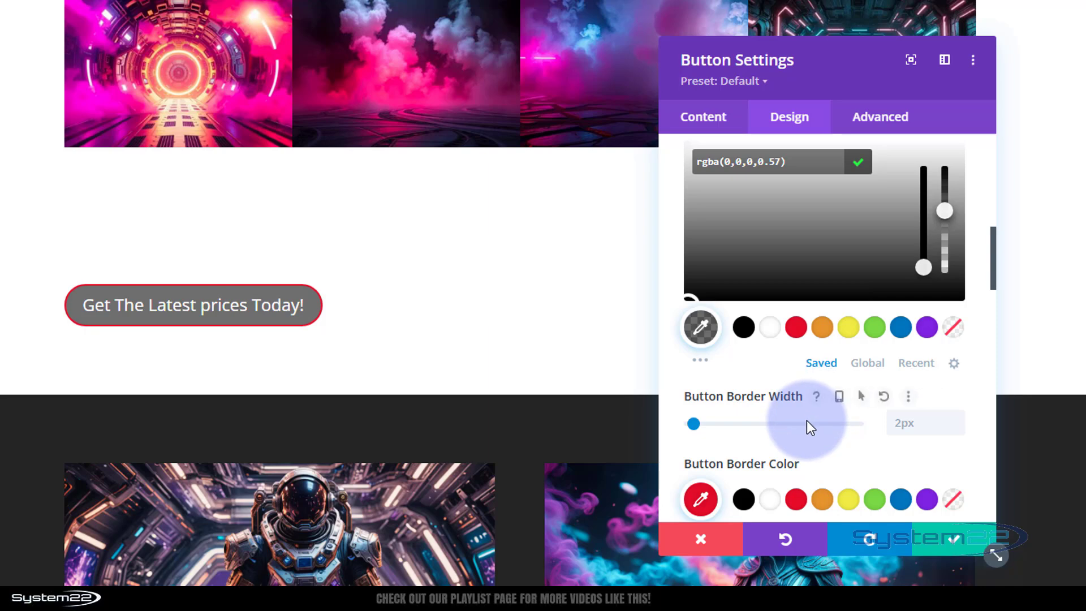
# Set the button's hover border color to black and return the border color setting to its desktop state.
pyautogui.click(864, 464)
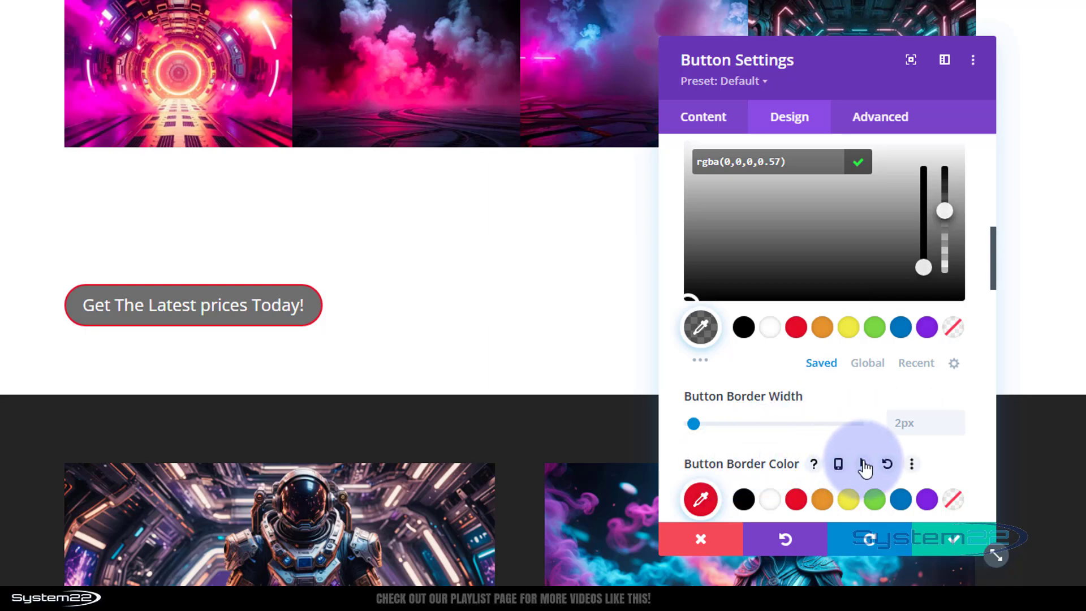
pyautogui.click(888, 484)
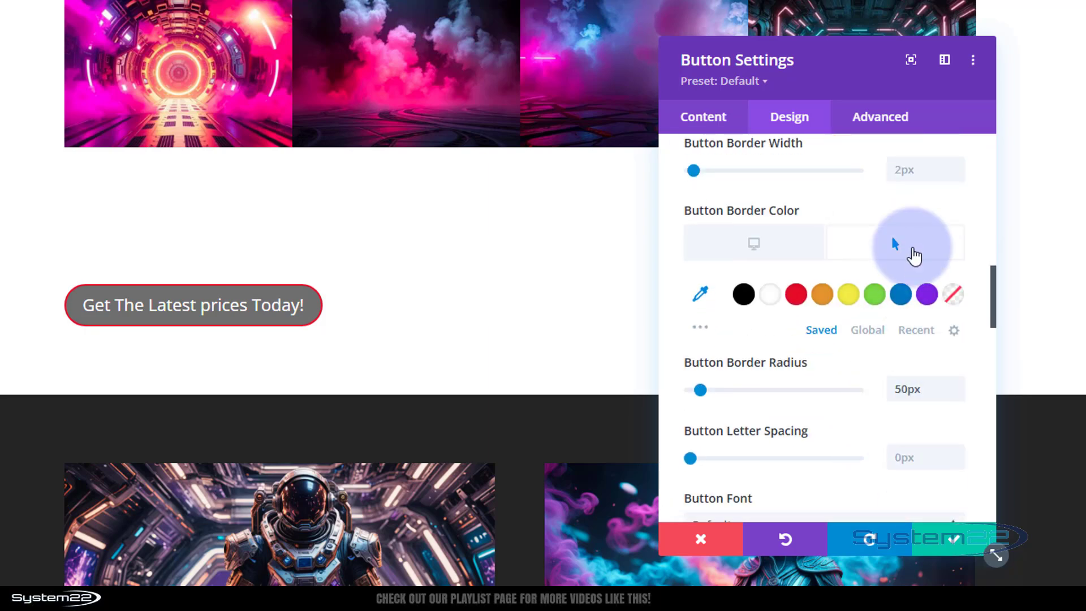
pyautogui.click(743, 295)
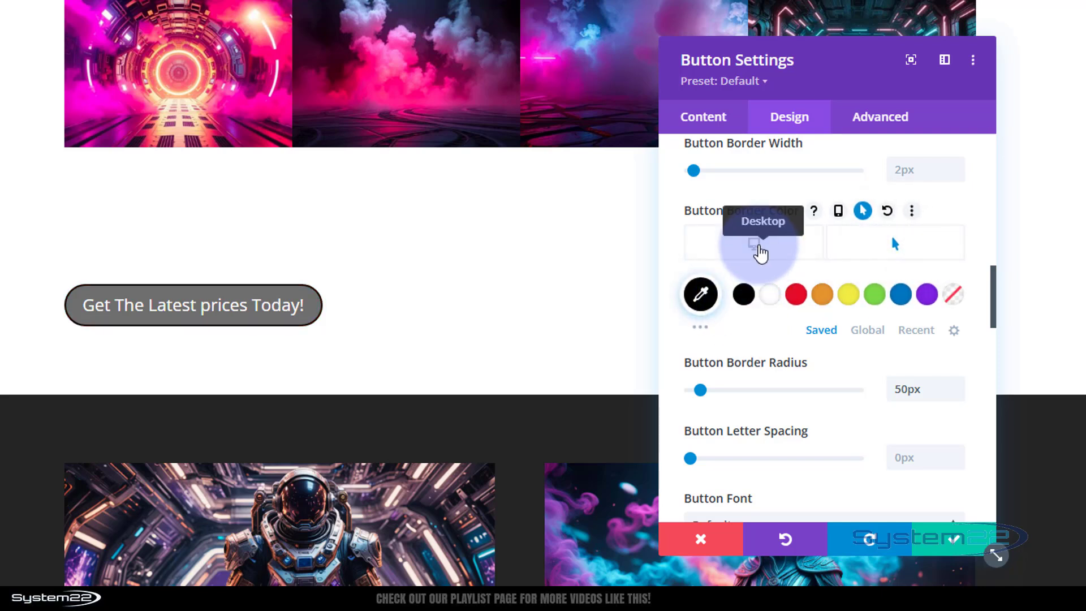
pyautogui.click(758, 249)
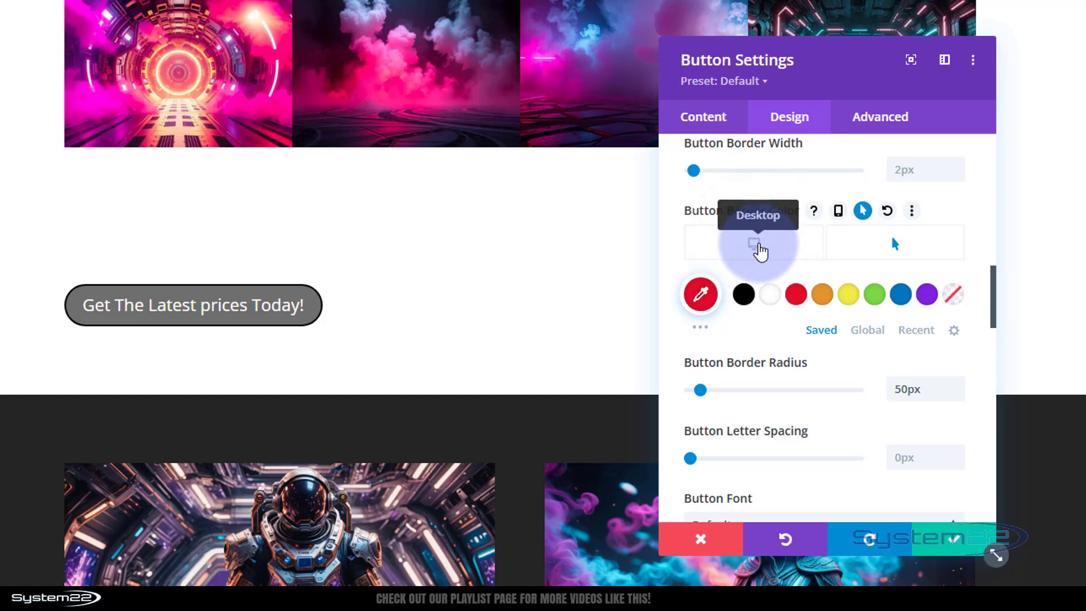
# Try the circled right-pointing chevron as the button icon and turn off the button icon display.
pyautogui.scroll(-5, 758, 249)
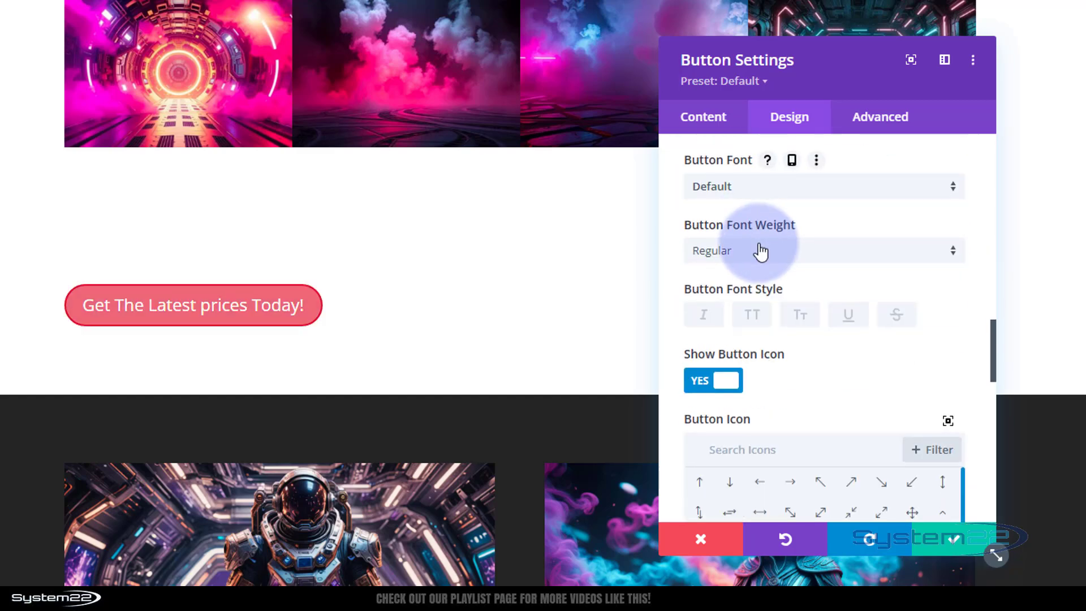
pyautogui.scroll(-2, 716, 421)
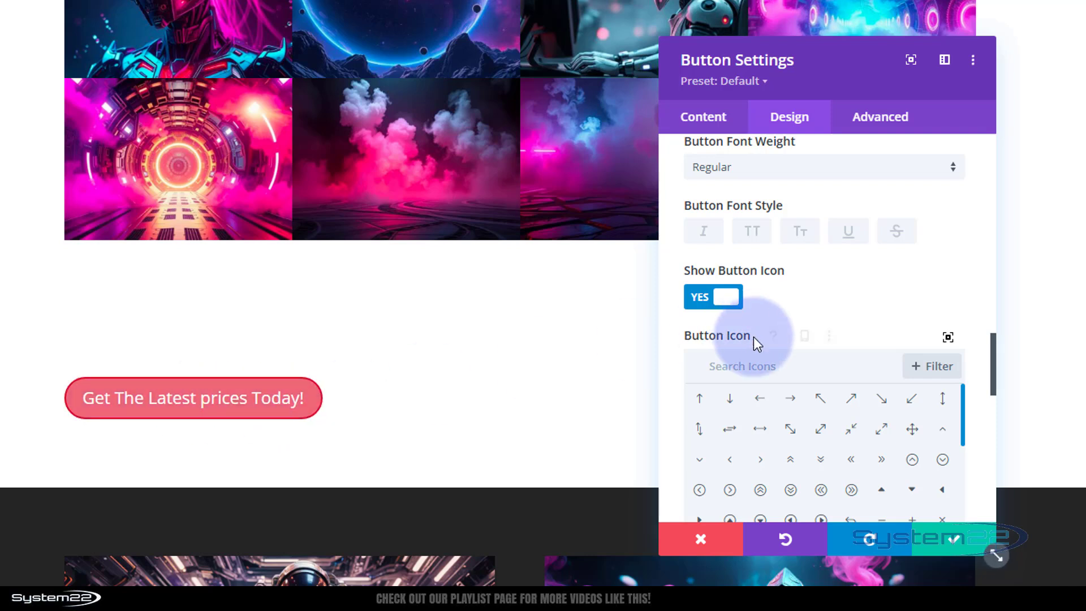
pyautogui.scroll(-3, 751, 438)
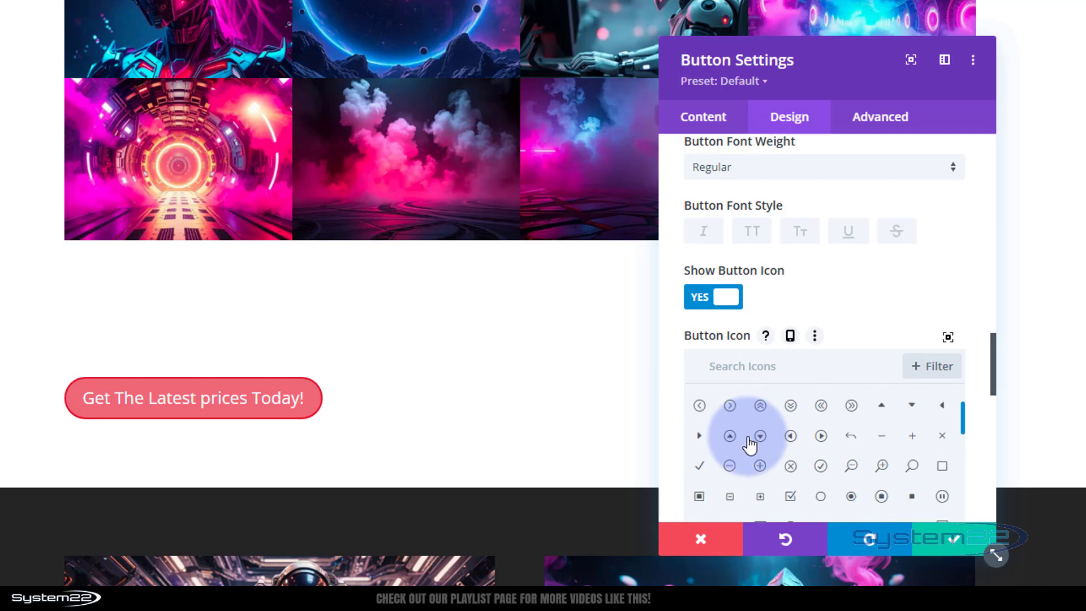
pyautogui.click(731, 412)
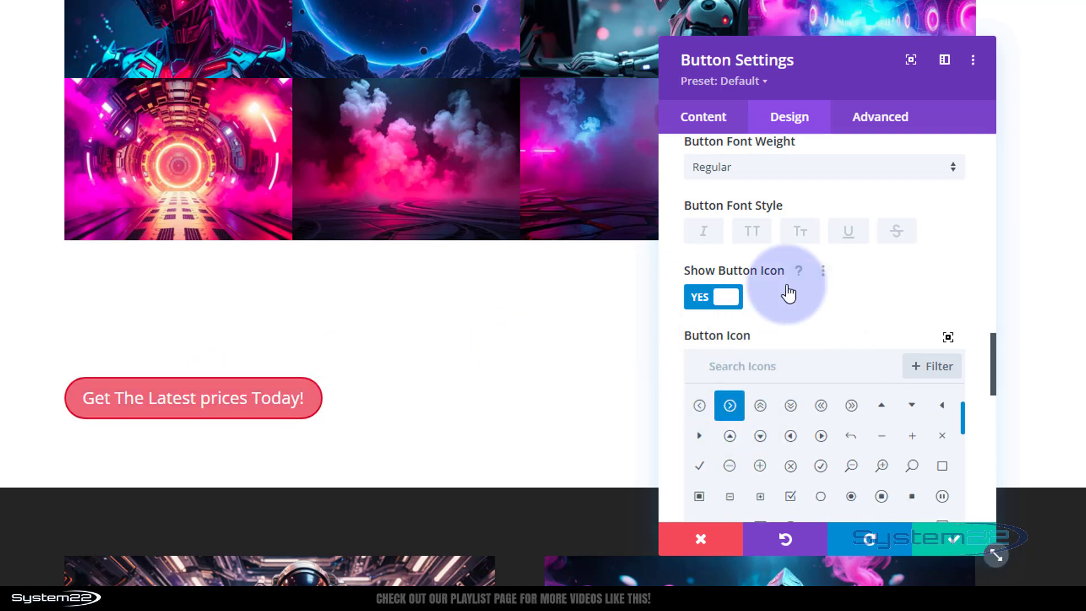
pyautogui.click(717, 297)
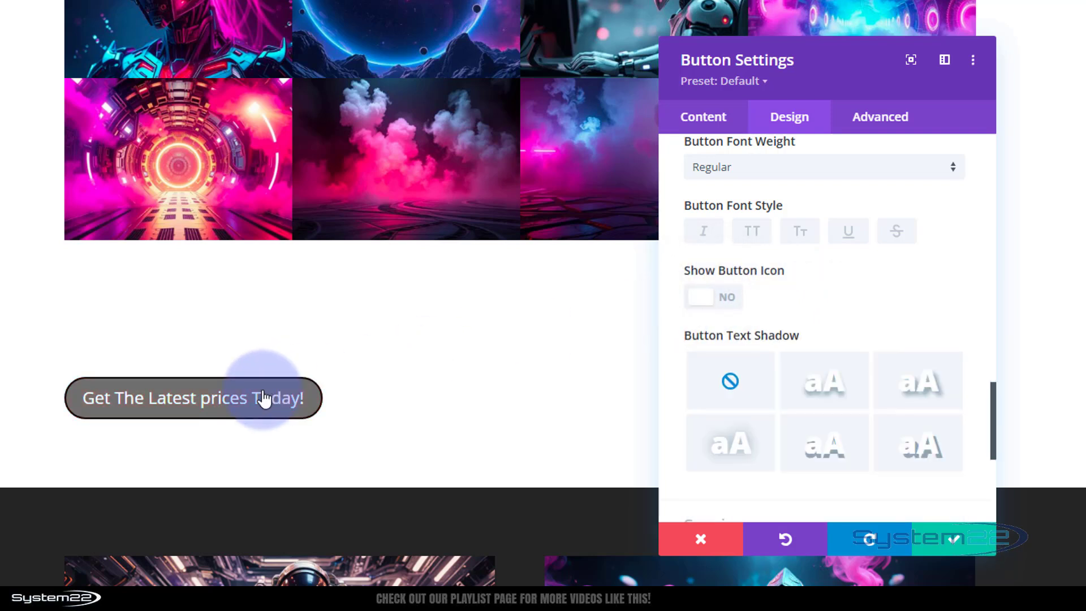
# Turn the button icon back on, try it always shown and placed left, and settle on right placement shown only on hover.
pyautogui.click(720, 298)
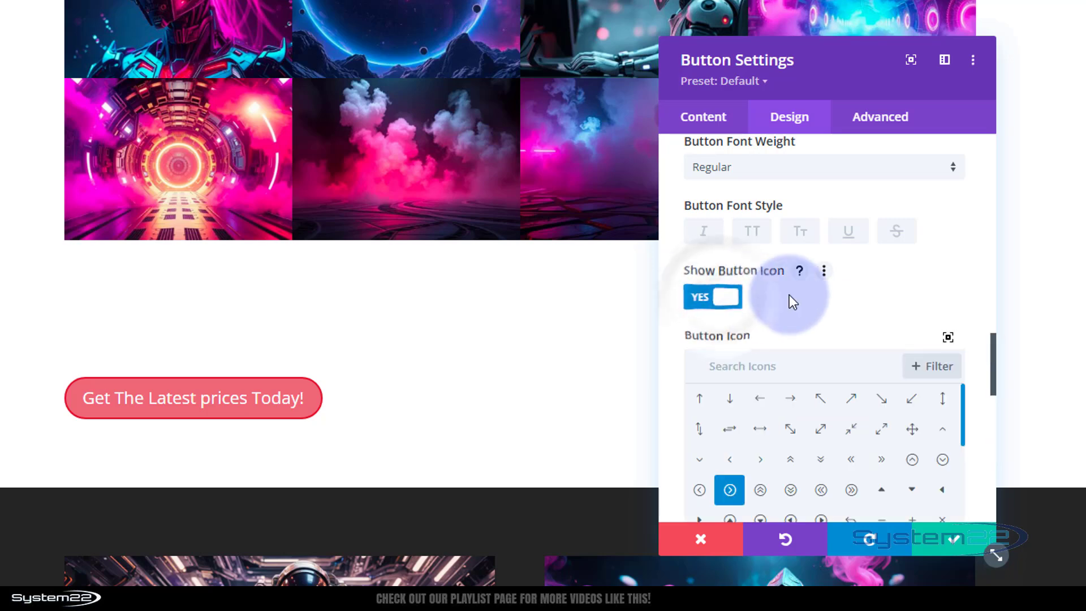
pyautogui.scroll(-4, 798, 294)
pyautogui.scroll(-2, 800, 295)
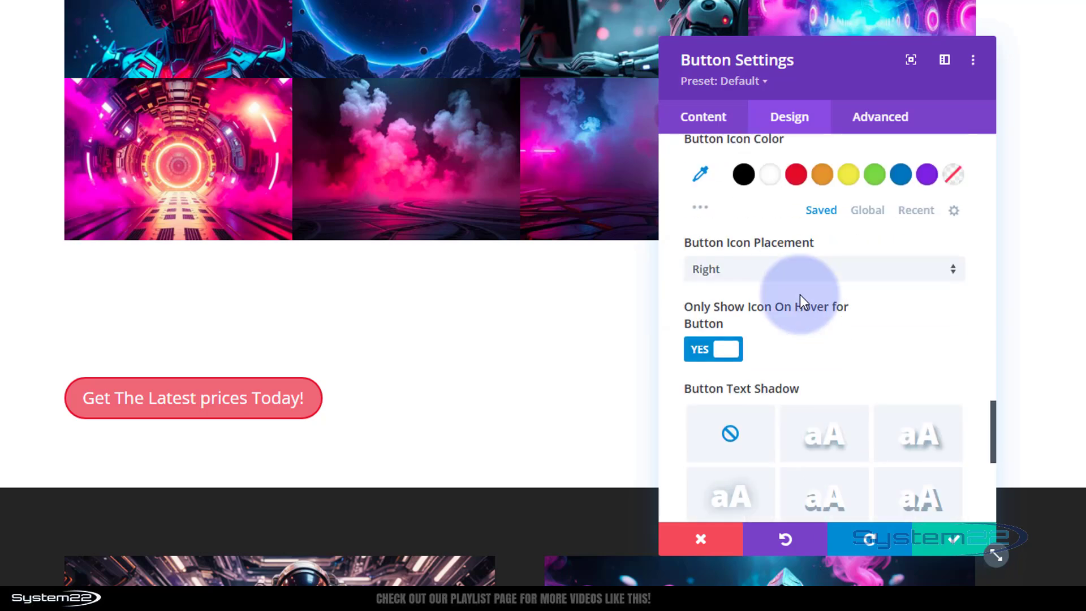
pyautogui.click(709, 351)
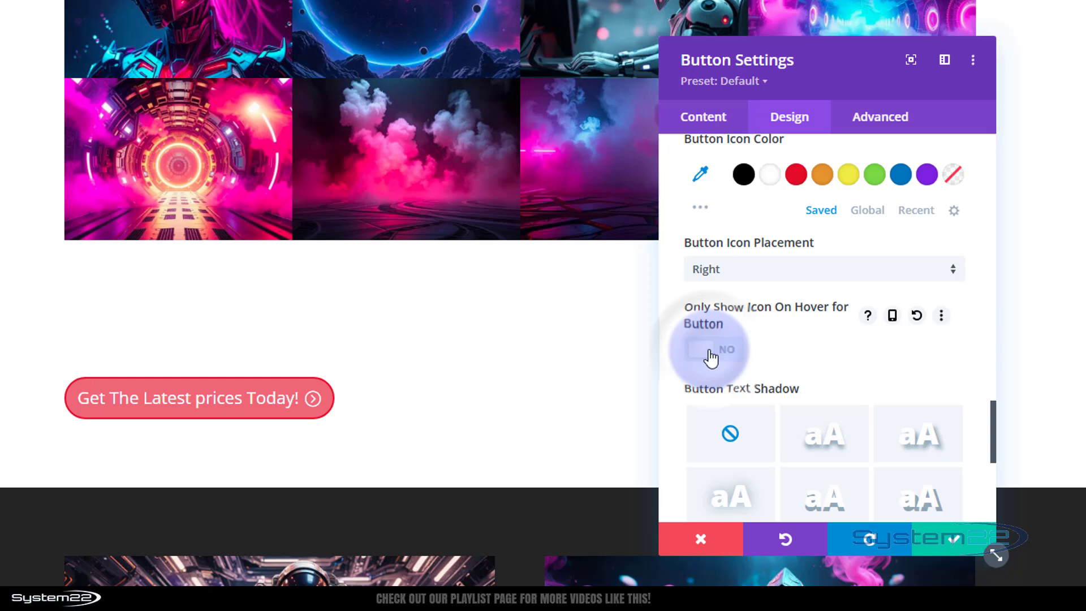
pyautogui.click(799, 284)
pyautogui.click(773, 314)
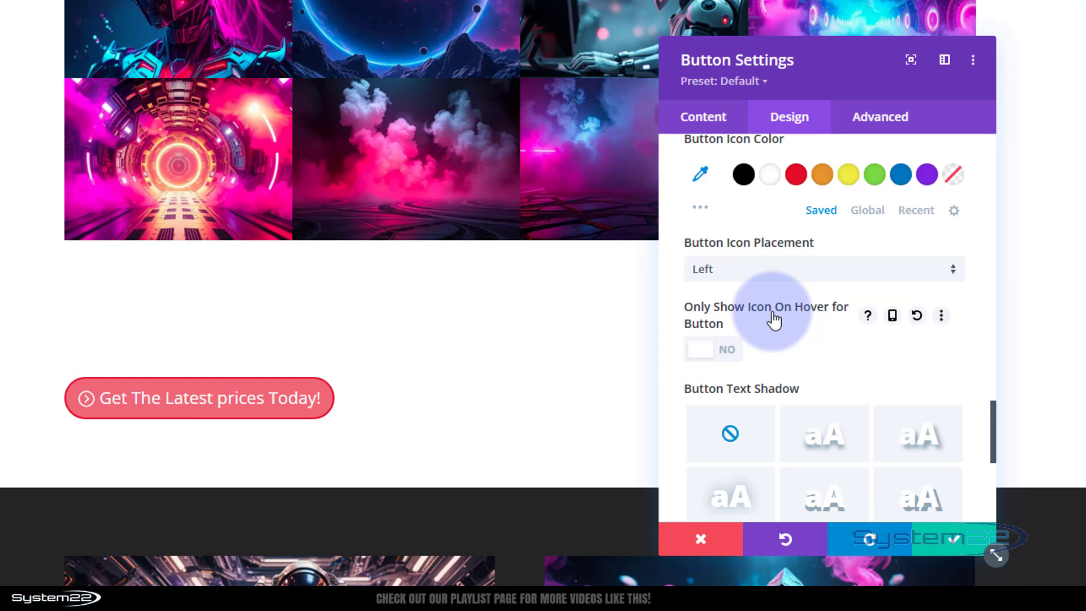
pyautogui.click(764, 270)
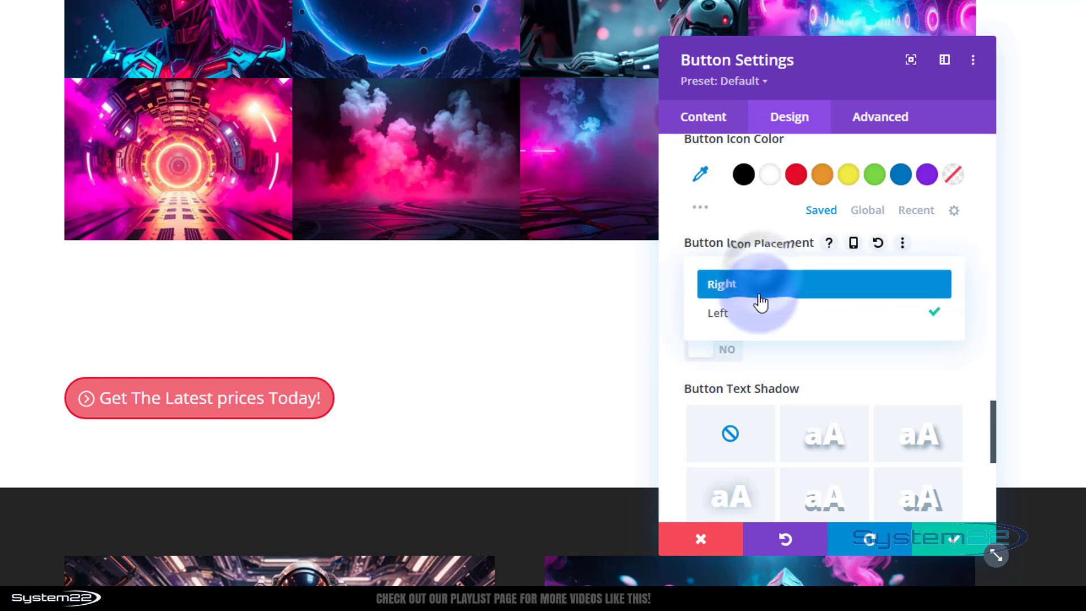
pyautogui.click(759, 289)
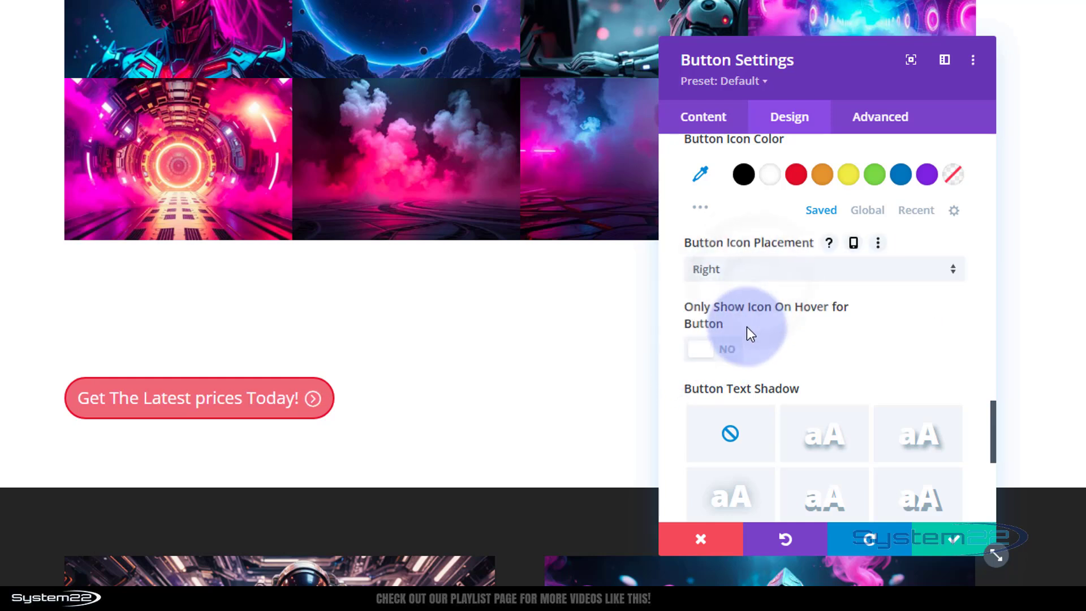
pyautogui.click(721, 351)
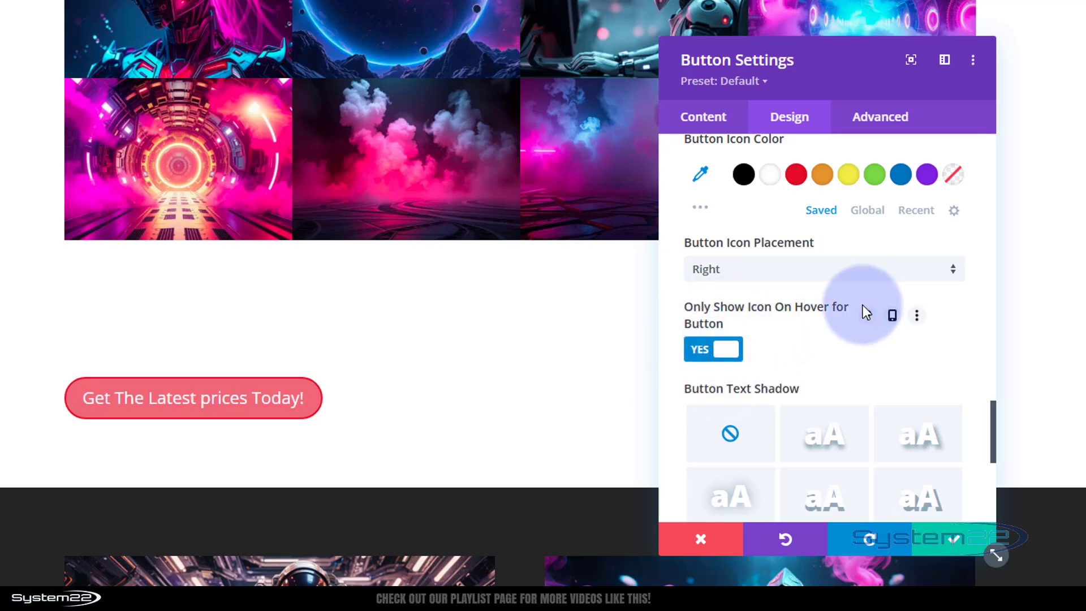
# Set the button alignment to center and save the button settings.
pyautogui.scroll(-5, 865, 305)
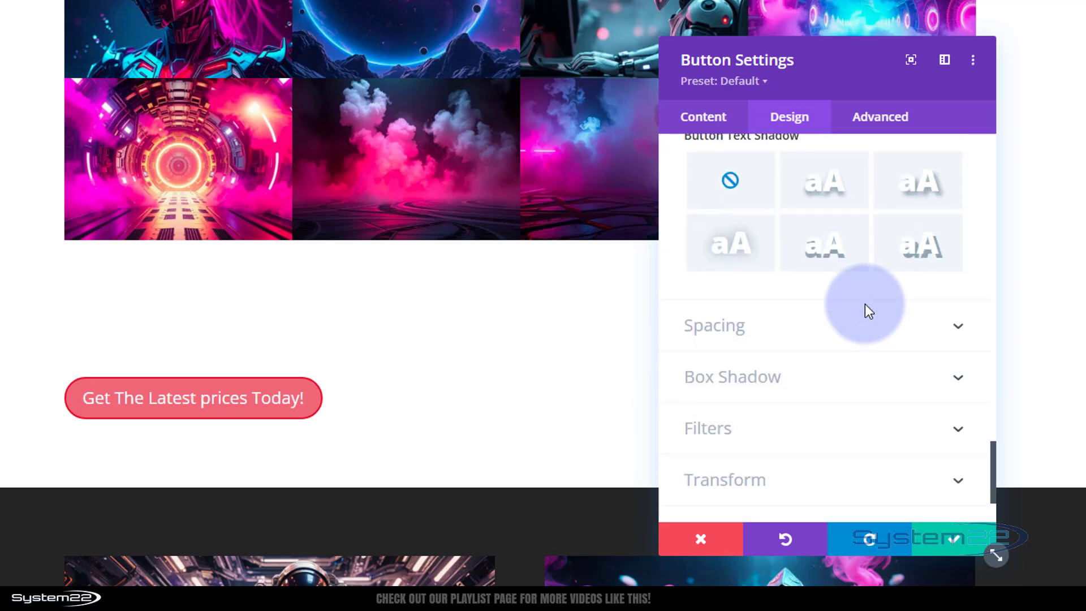
pyautogui.scroll(10, 865, 304)
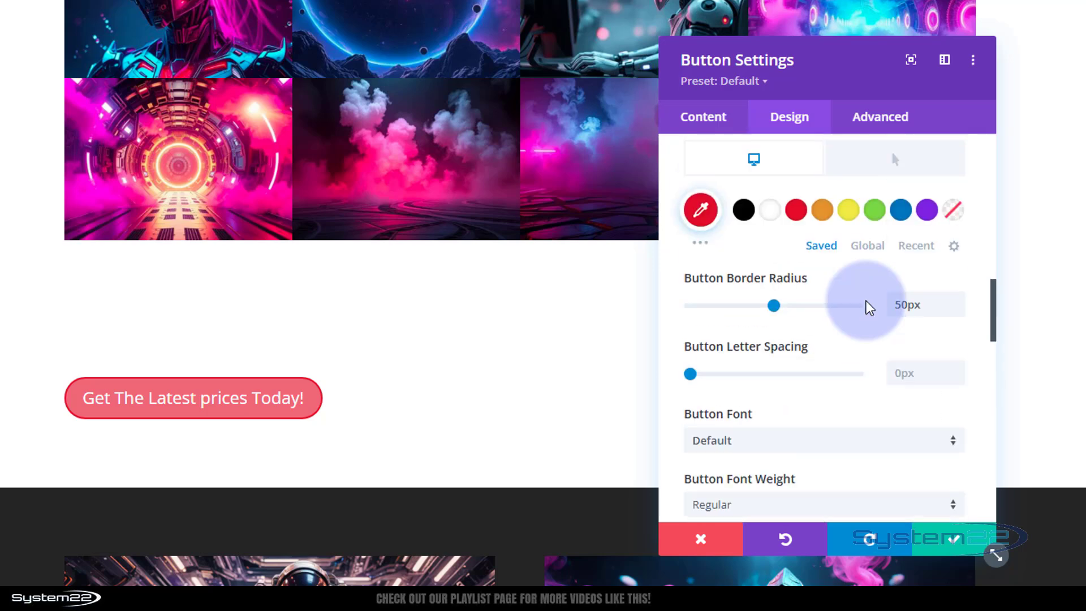
pyautogui.scroll(10, 867, 301)
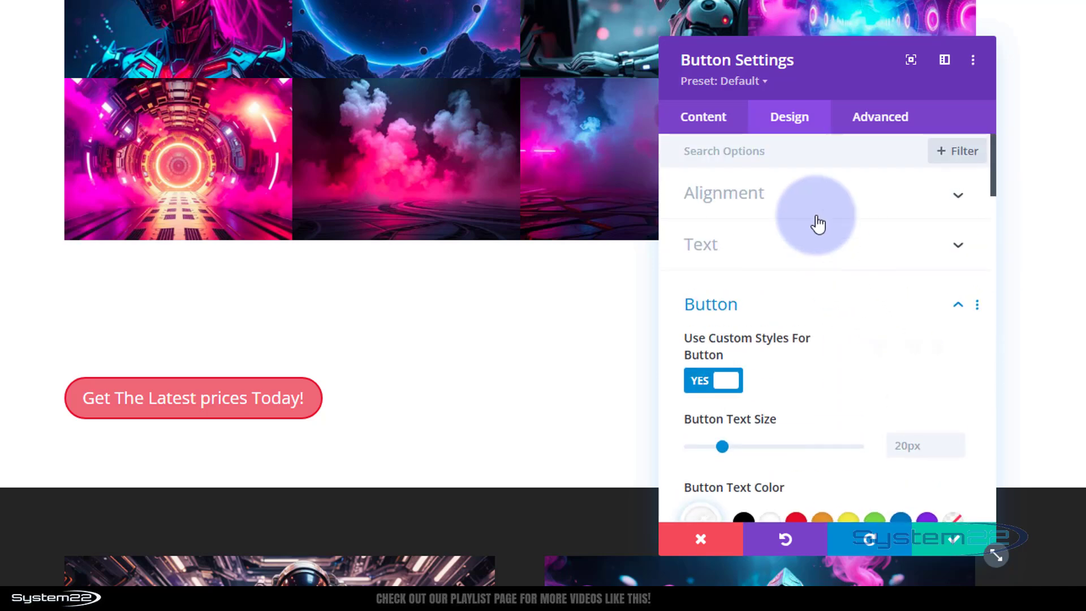
pyautogui.click(816, 198)
pyautogui.click(824, 259)
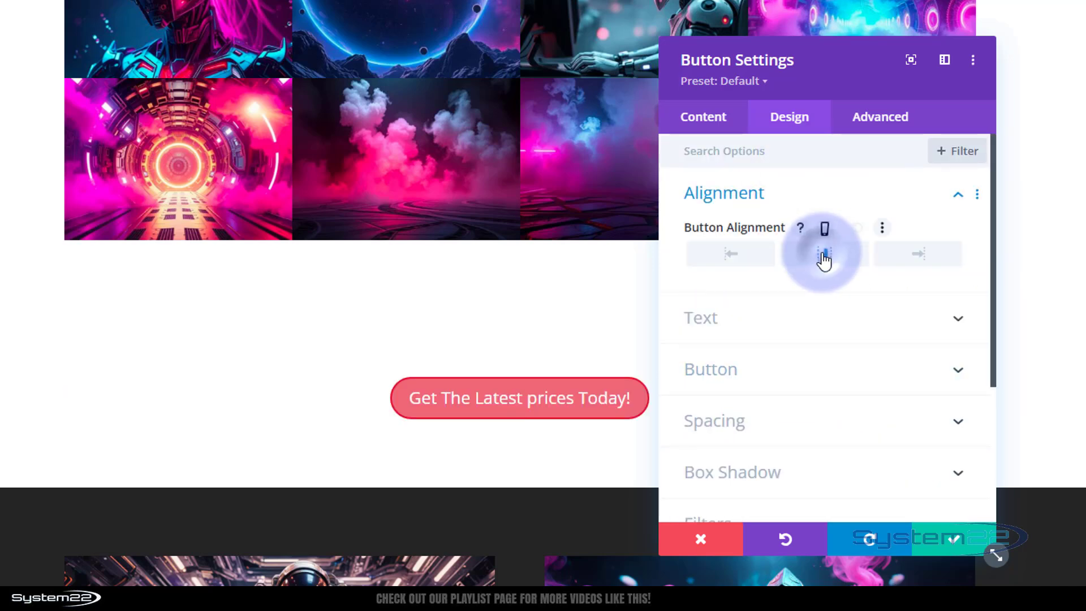
pyautogui.click(960, 538)
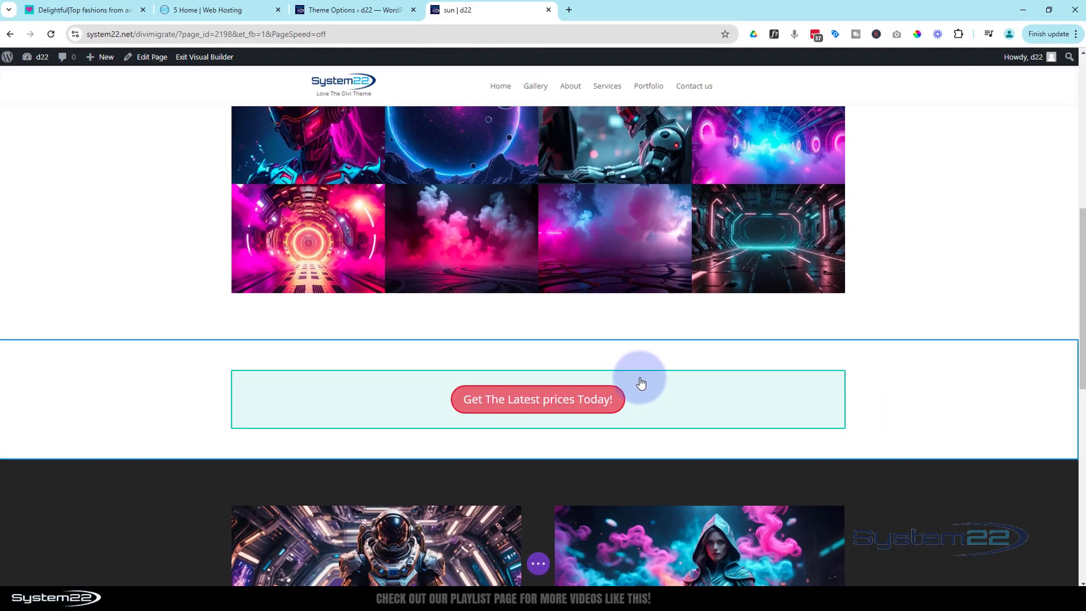
# Set the neon sports cars picture from the media library as the background image of the section containing the button.
pyautogui.click(70, 374)
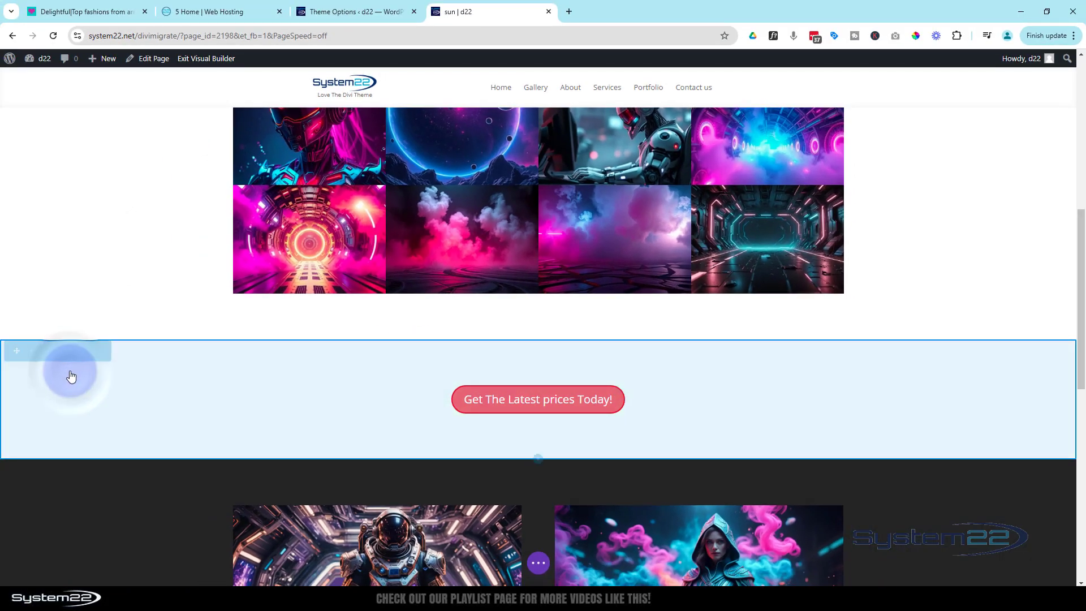
pyautogui.click(30, 351)
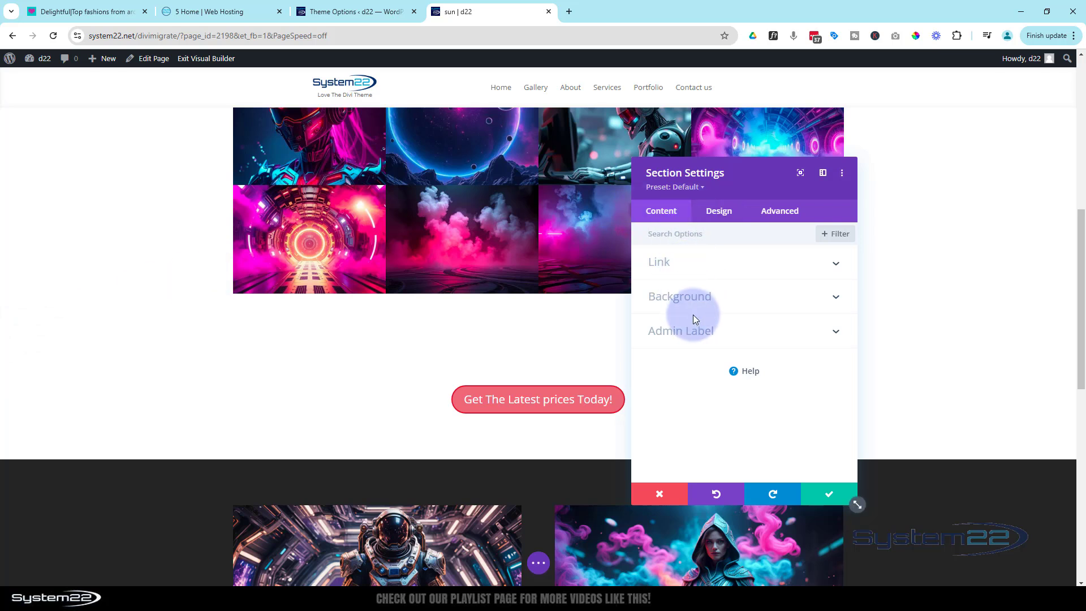
pyautogui.click(704, 305)
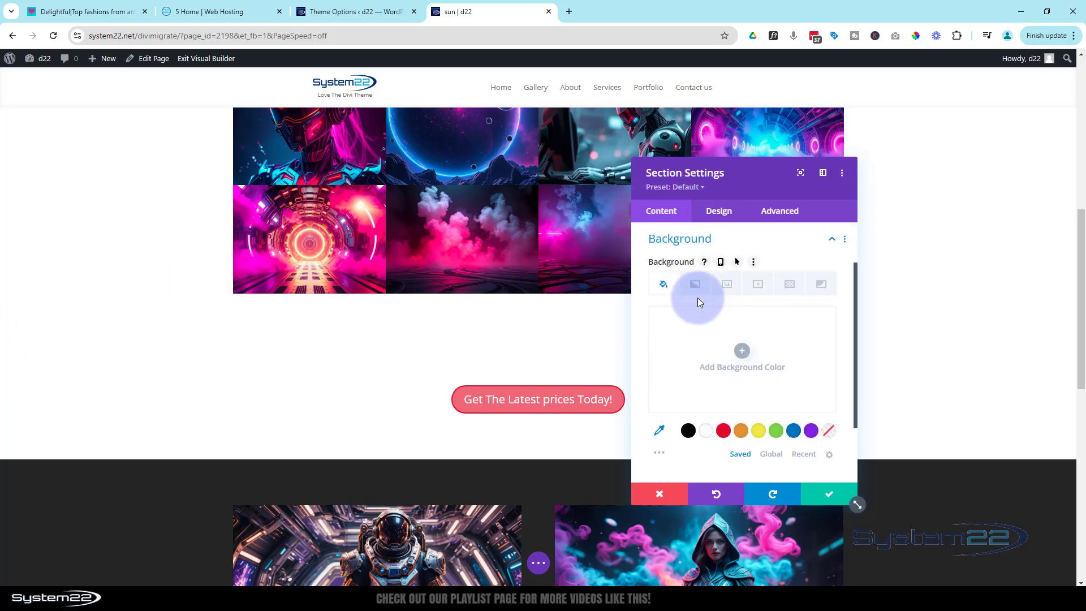
pyautogui.click(727, 288)
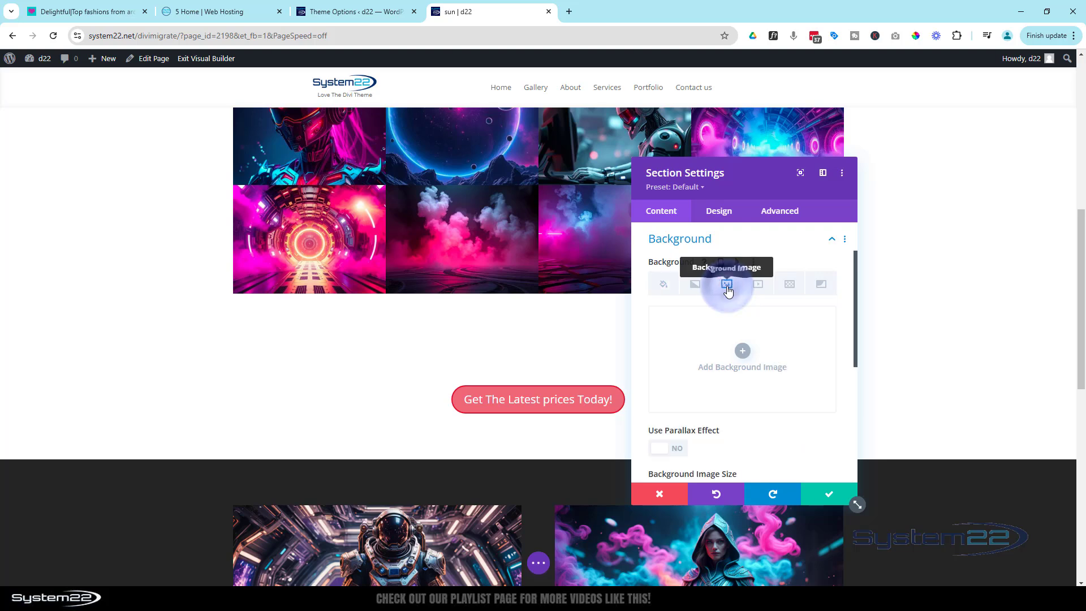
pyautogui.click(743, 351)
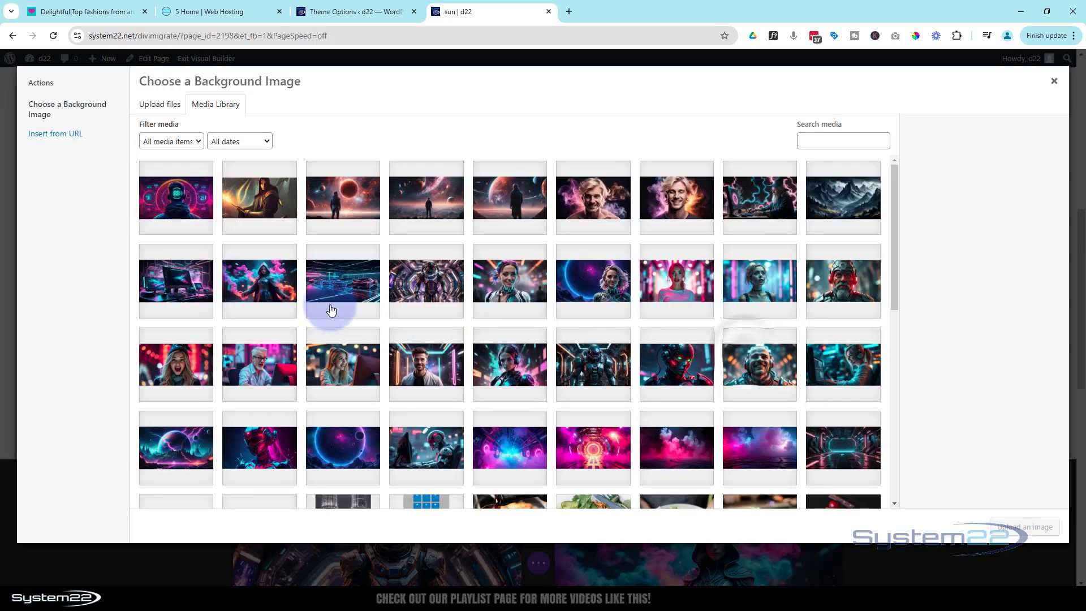
pyautogui.click(347, 288)
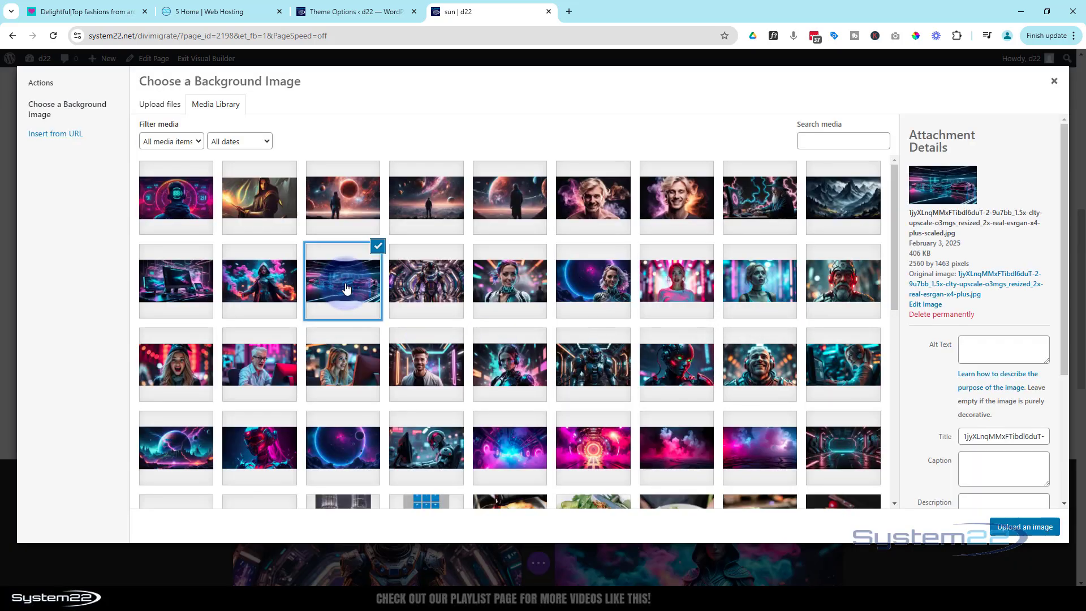
pyautogui.click(1029, 527)
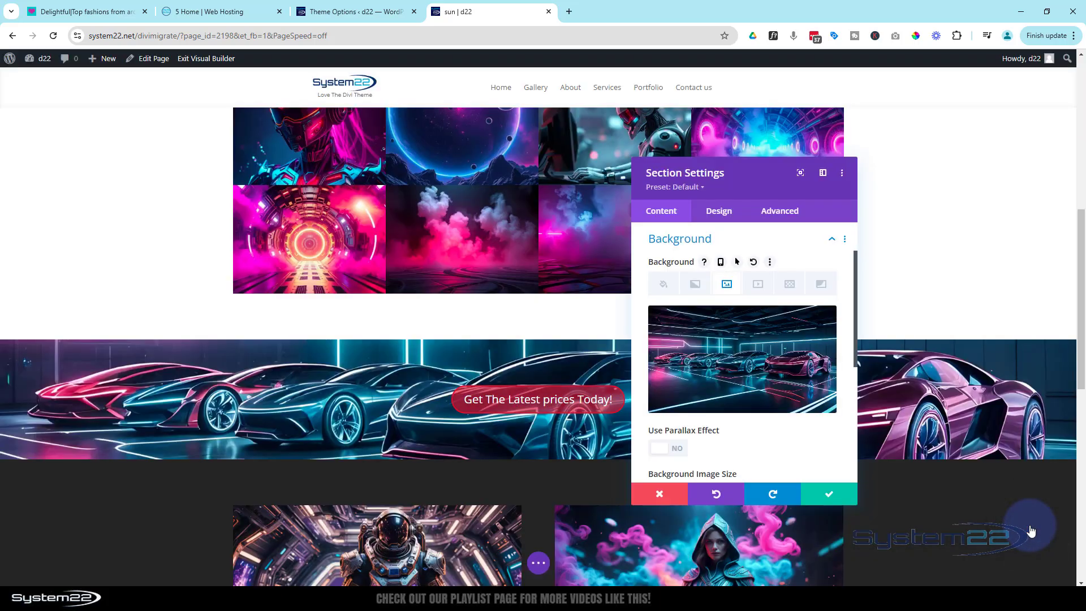
# Check how the section's background moves with the page and turn on its parallax effect.
pyautogui.scroll(-2, 356, 425)
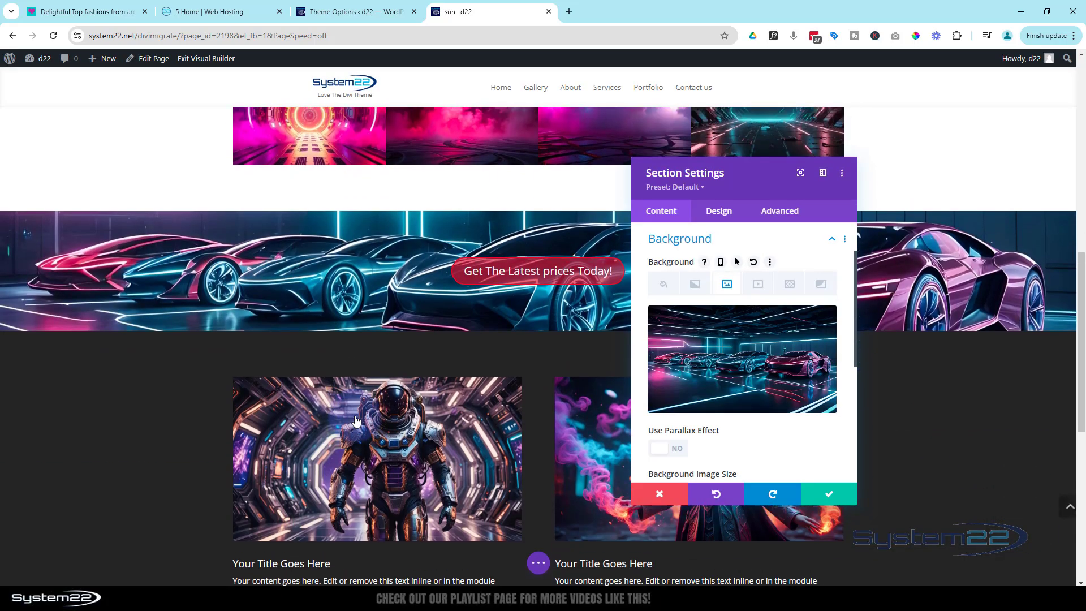
pyautogui.scroll(4, 356, 423)
pyautogui.scroll(-5, 356, 420)
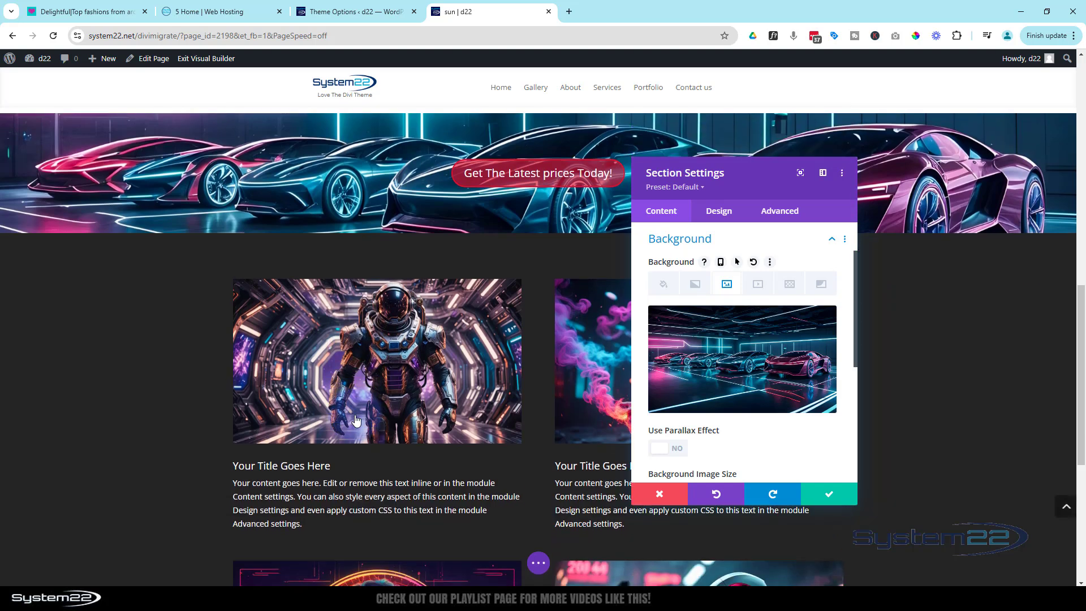
pyautogui.scroll(2, 356, 420)
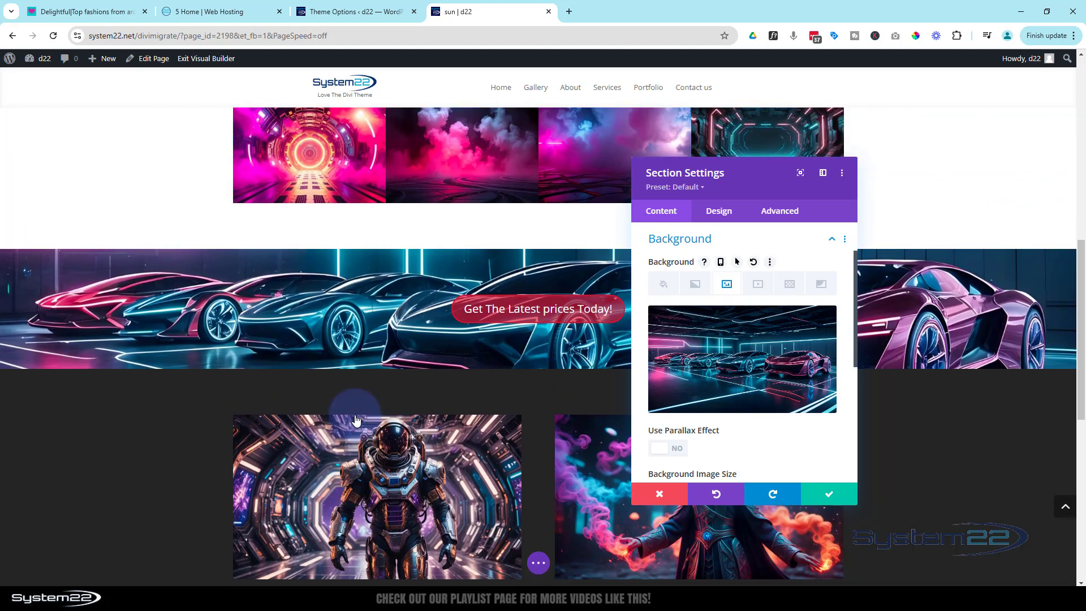
pyautogui.scroll(-1, 755, 415)
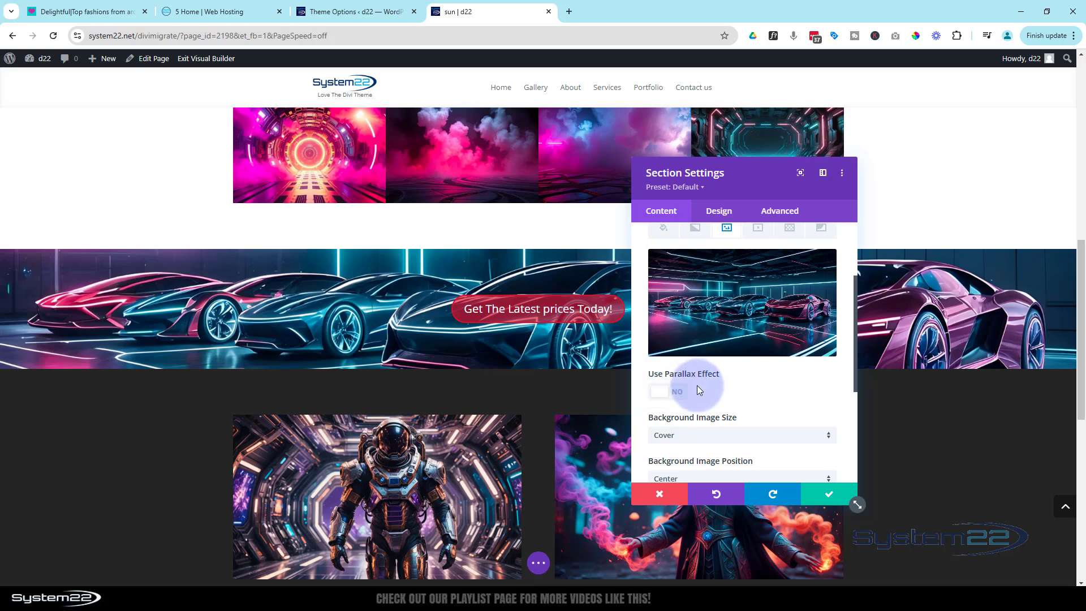
pyautogui.click(676, 393)
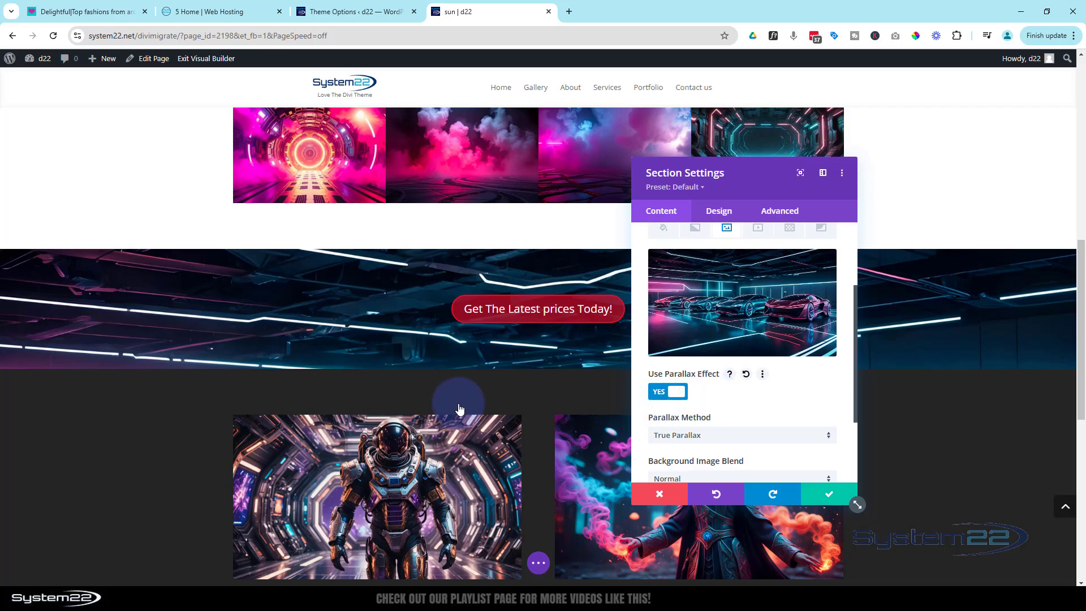
# Preview the True Parallax effect on the page and switch the section background's parallax method to CSS.
pyautogui.scroll(2, 422, 367)
pyautogui.scroll(-2, 418, 371)
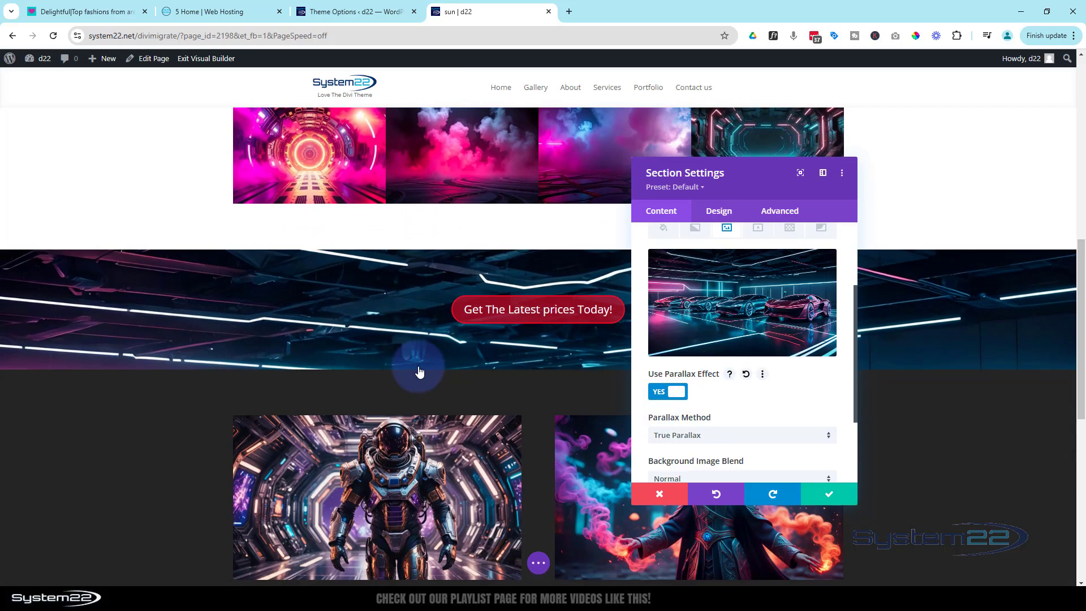
pyautogui.scroll(-2, 419, 372)
pyautogui.scroll(4, 419, 371)
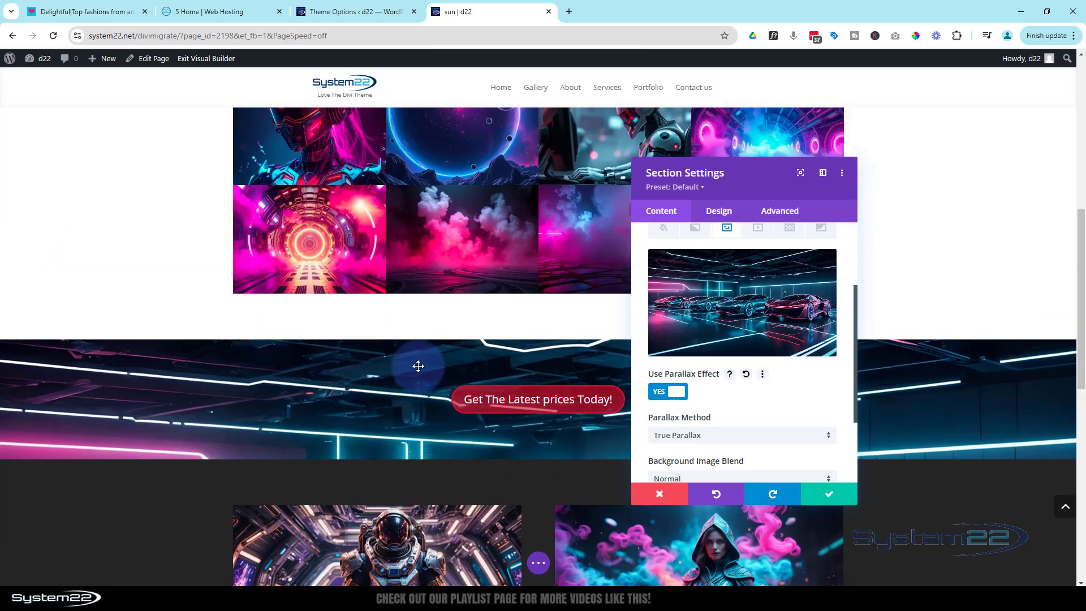
pyautogui.scroll(5, 419, 367)
pyautogui.scroll(-4, 419, 371)
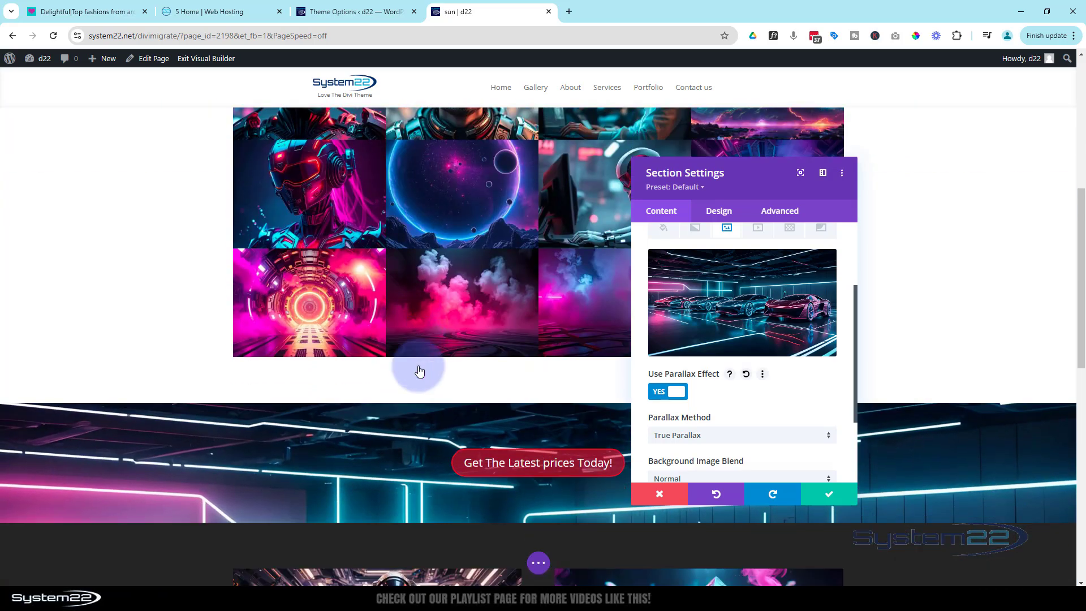
pyautogui.scroll(-2, 419, 371)
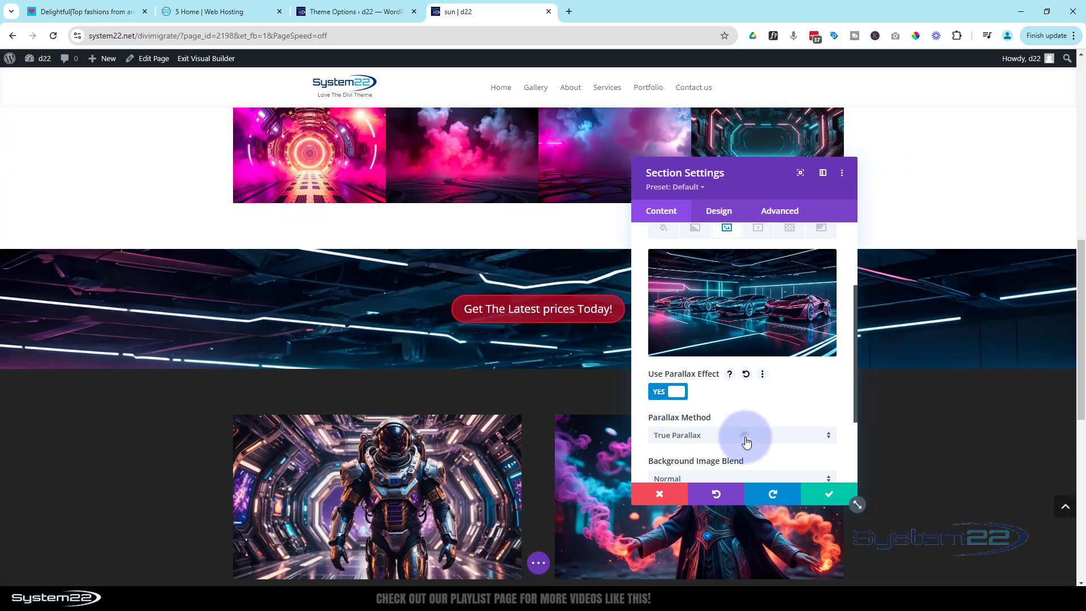
pyautogui.click(747, 442)
pyautogui.click(704, 462)
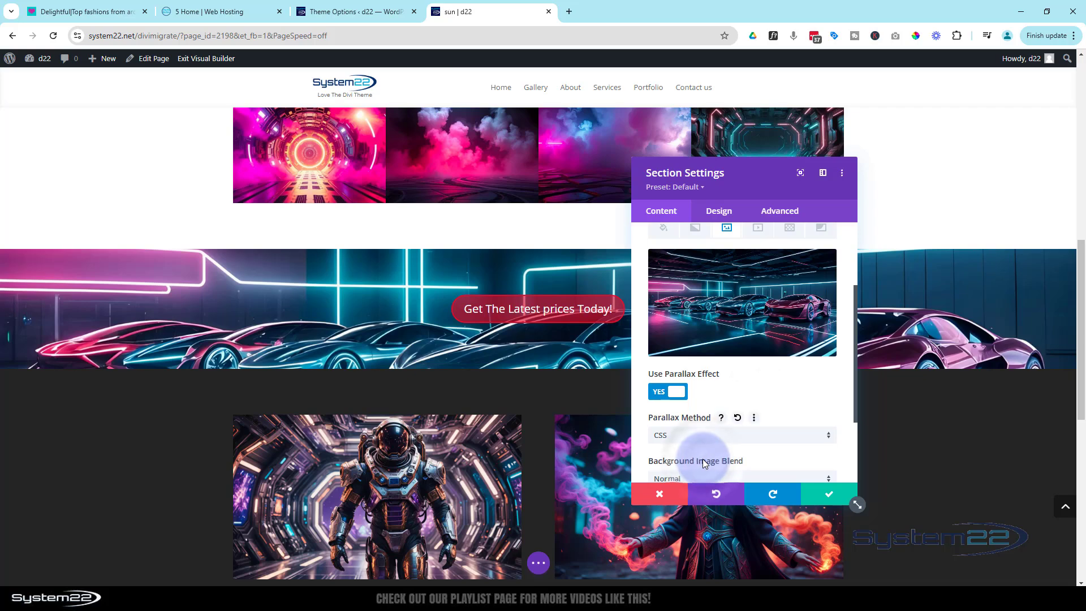
# Preview the CSS parallax effect on the car banner and save the section settings.
pyautogui.scroll(3, 334, 345)
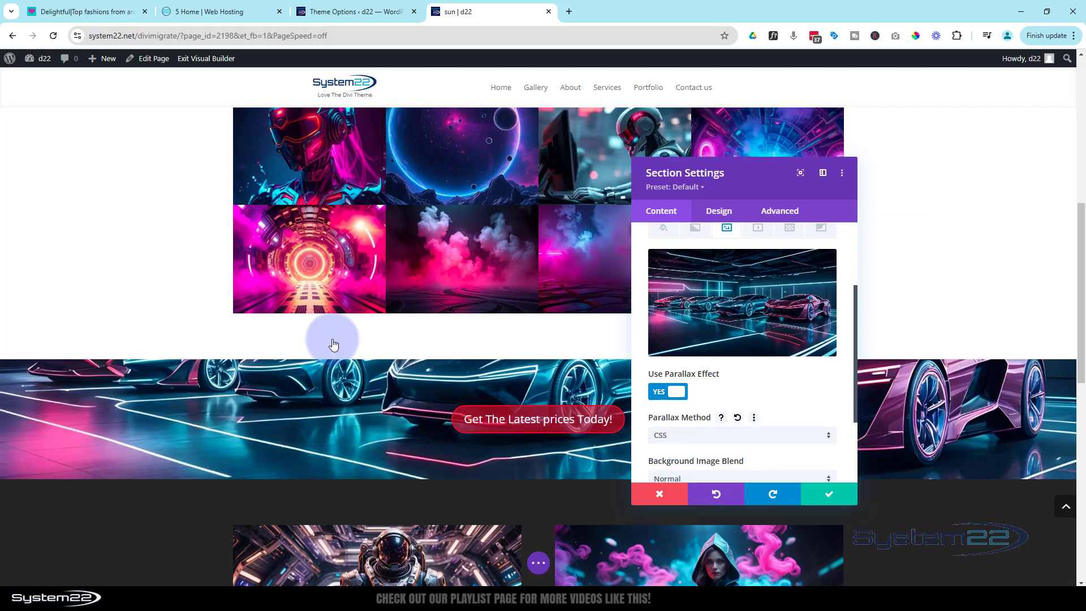
pyautogui.scroll(-3, 333, 344)
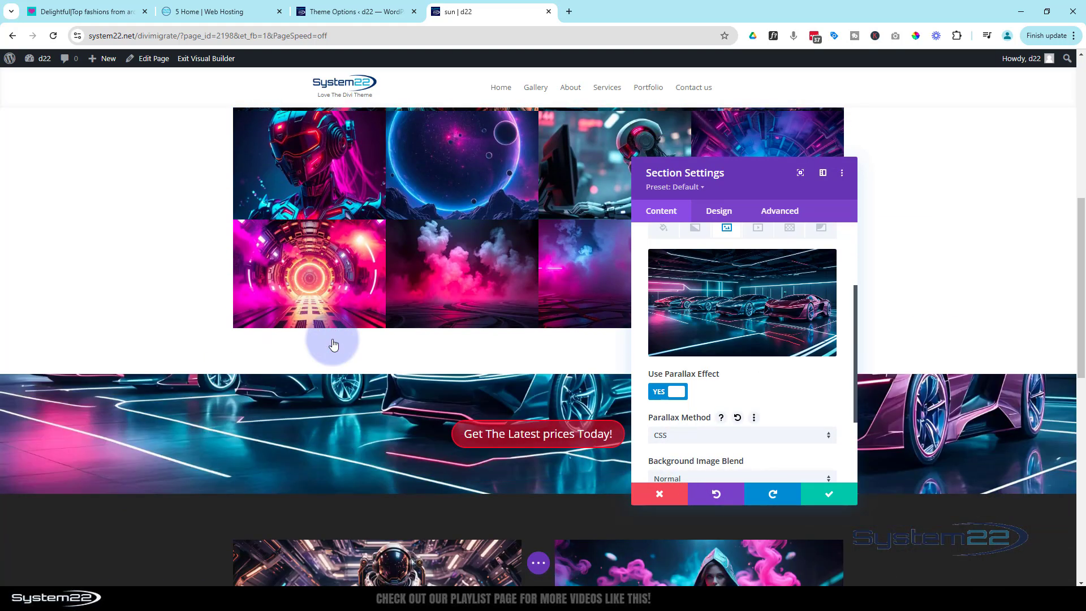
pyautogui.scroll(-6, 334, 343)
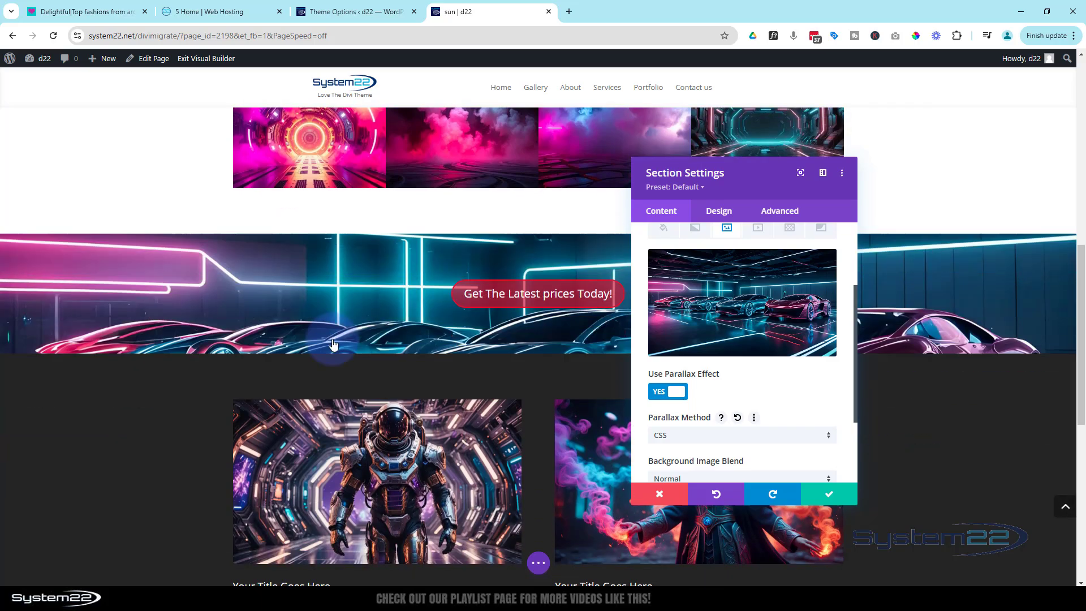
pyautogui.scroll(10, 334, 344)
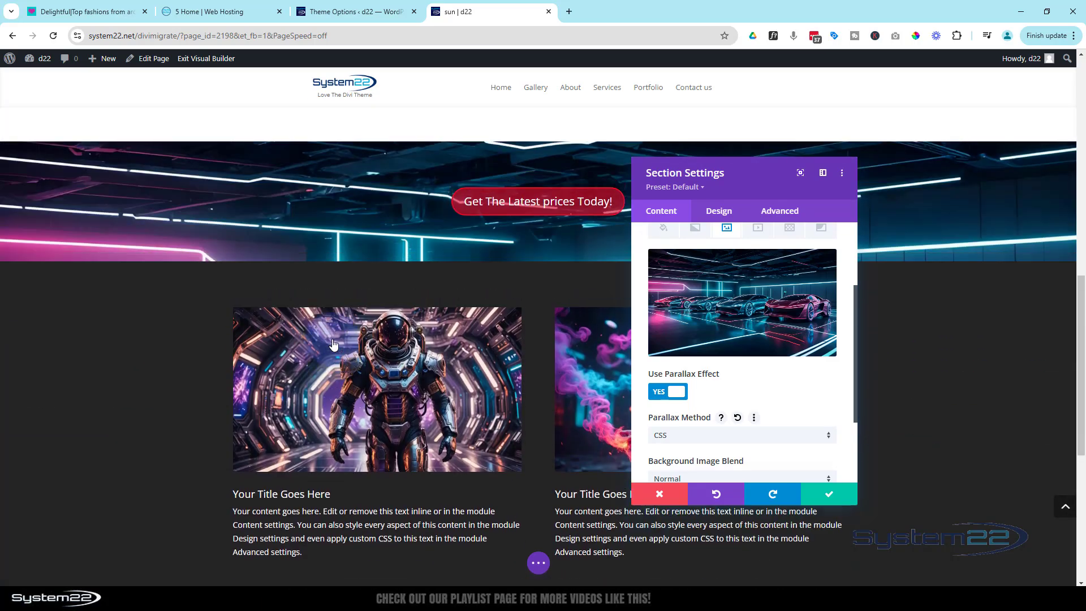
pyautogui.scroll(-4, 334, 344)
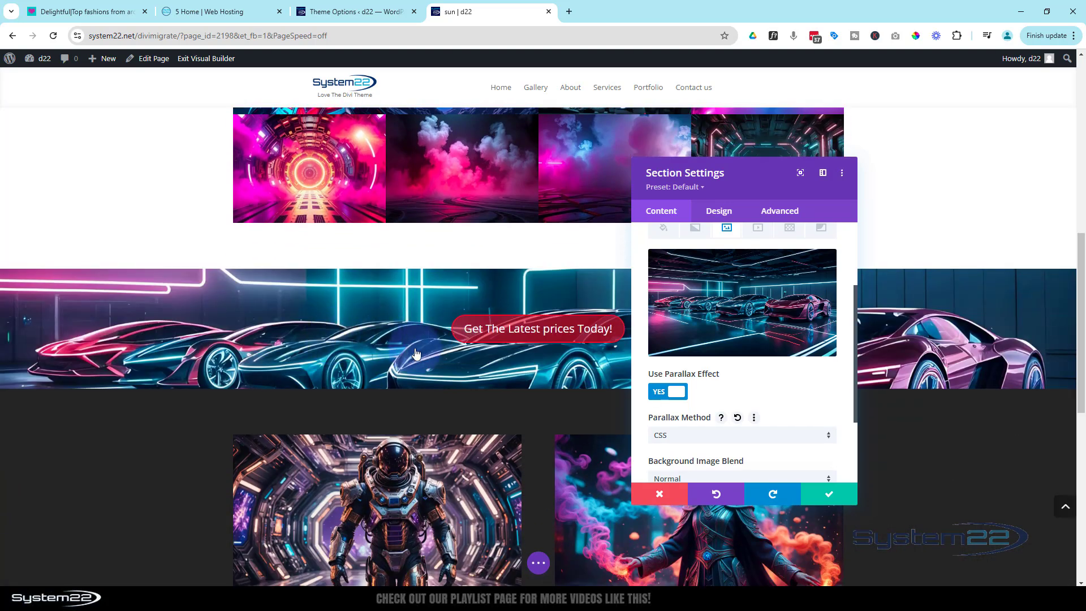
pyautogui.click(828, 495)
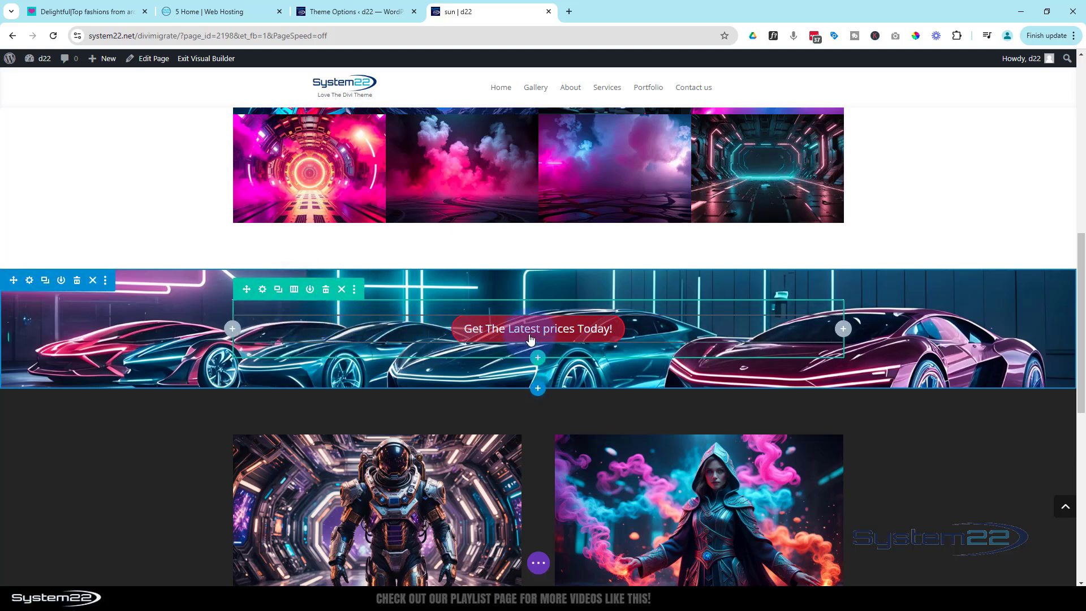
# Enable the Fading In and Out scroll effect for the row containing the red button.
pyautogui.click(263, 290)
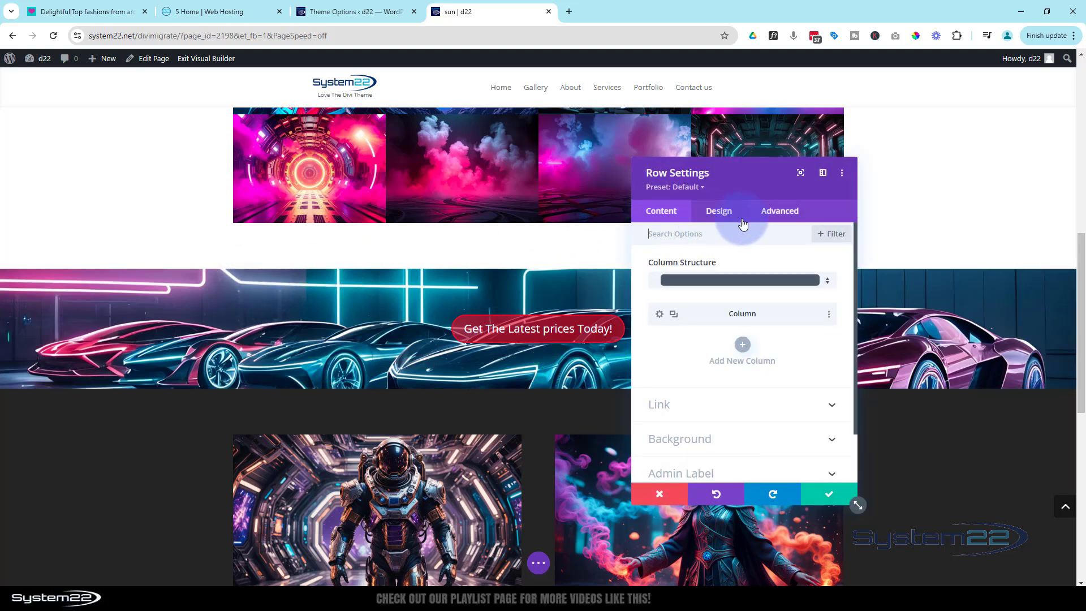
pyautogui.click(787, 215)
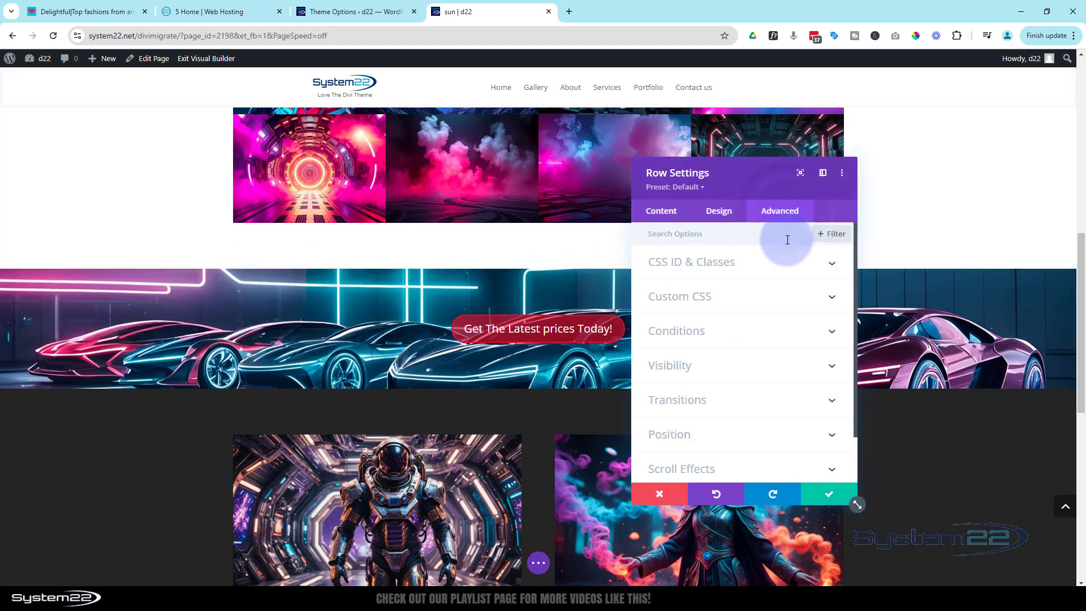
pyautogui.scroll(-1, 783, 325)
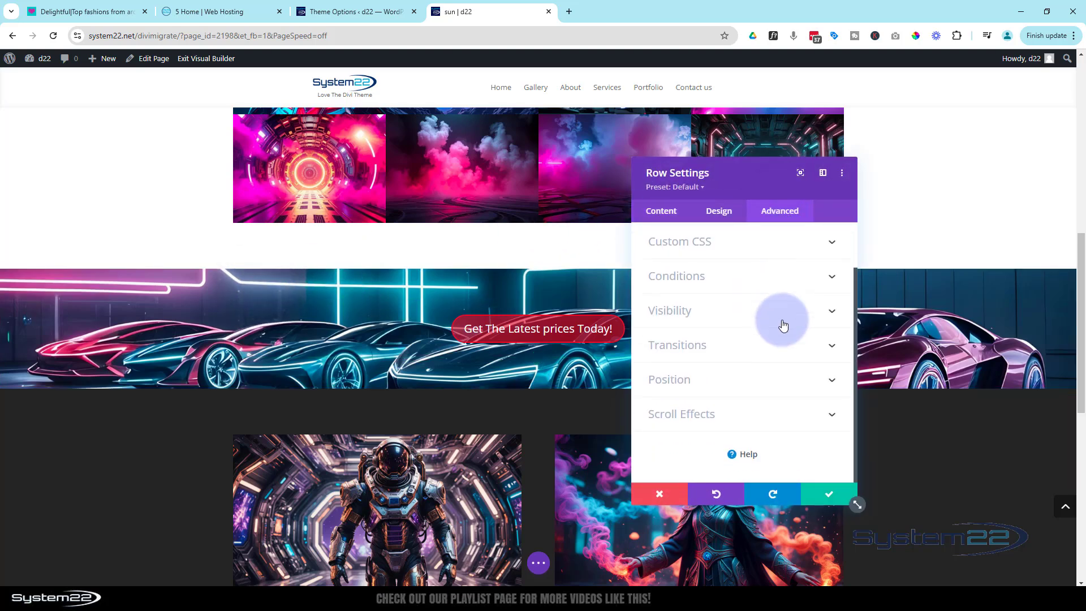
pyautogui.click(719, 415)
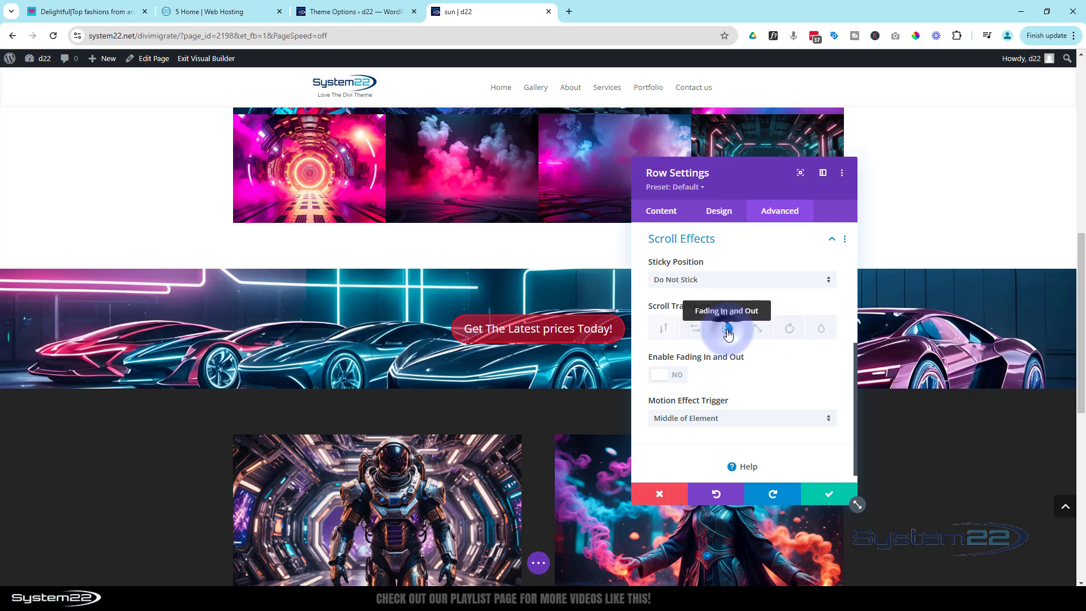
pyautogui.click(678, 375)
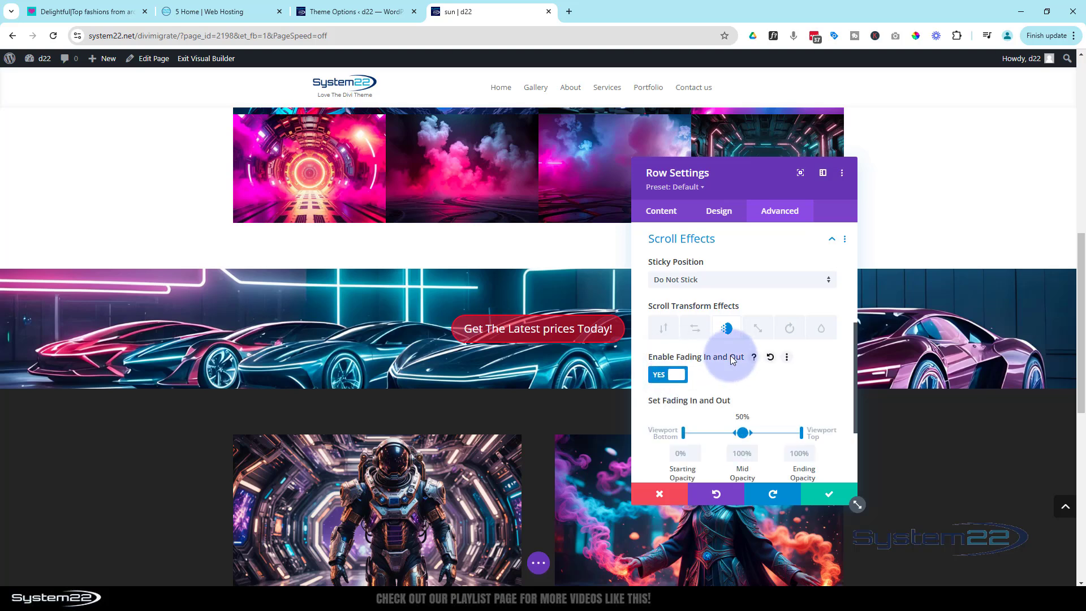
# Review the fade settings and preview how the button fades as the car banner moves through the page.
pyautogui.scroll(-2, 735, 351)
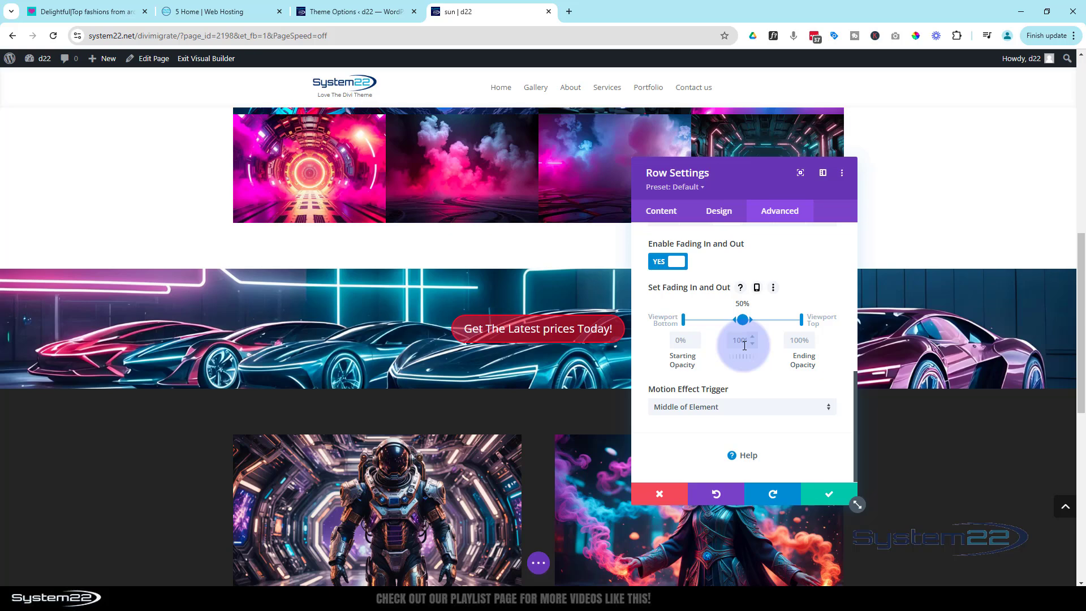
pyautogui.scroll(1, 744, 345)
pyautogui.scroll(3, 582, 347)
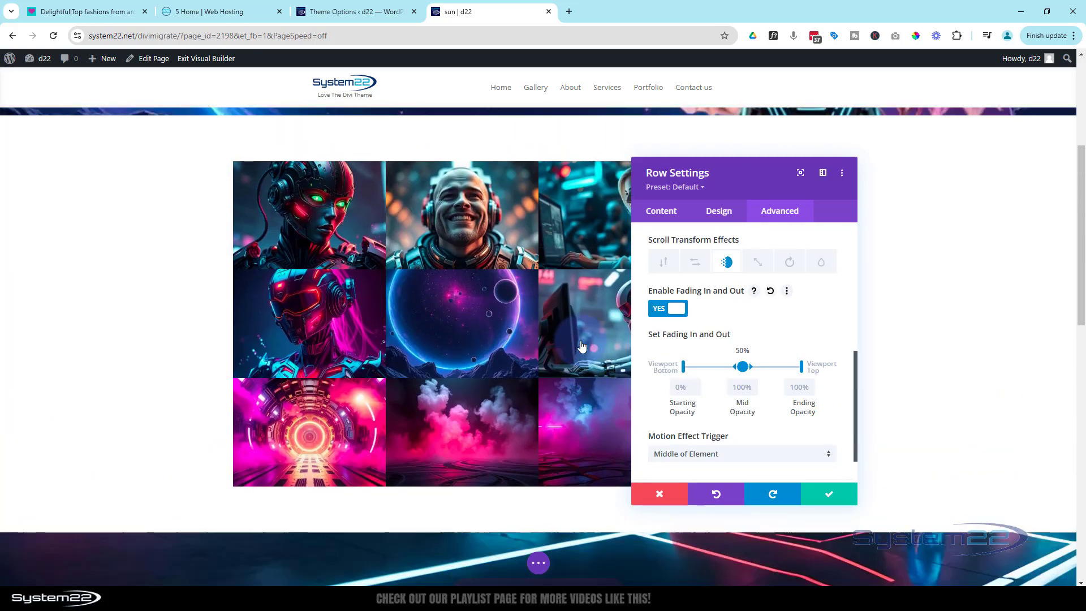
pyautogui.scroll(-3, 582, 346)
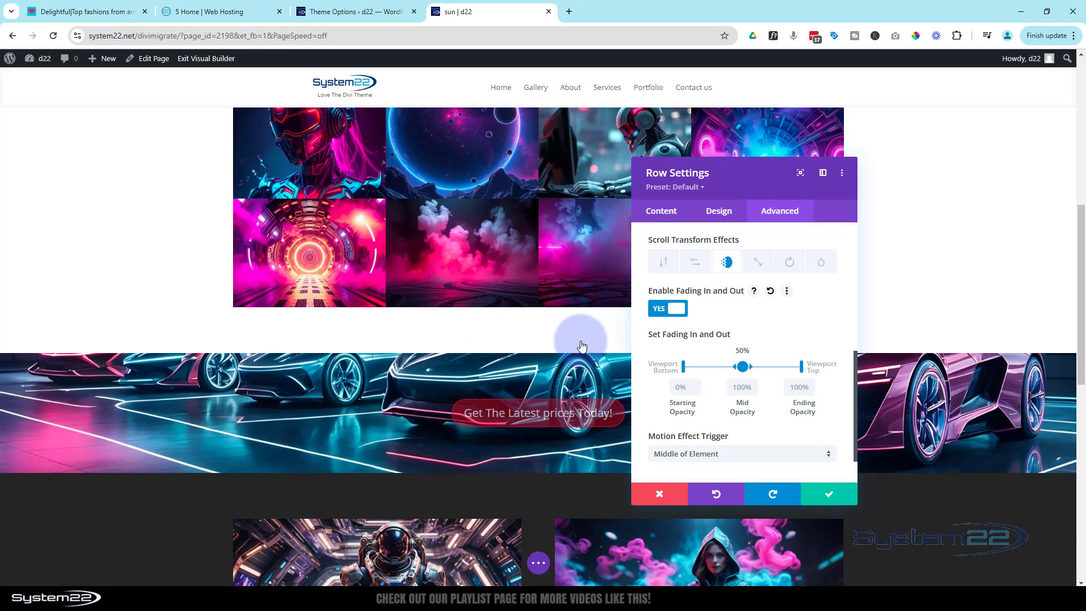
pyautogui.scroll(1, 581, 343)
pyautogui.scroll(1, 580, 341)
pyautogui.scroll(2, 581, 345)
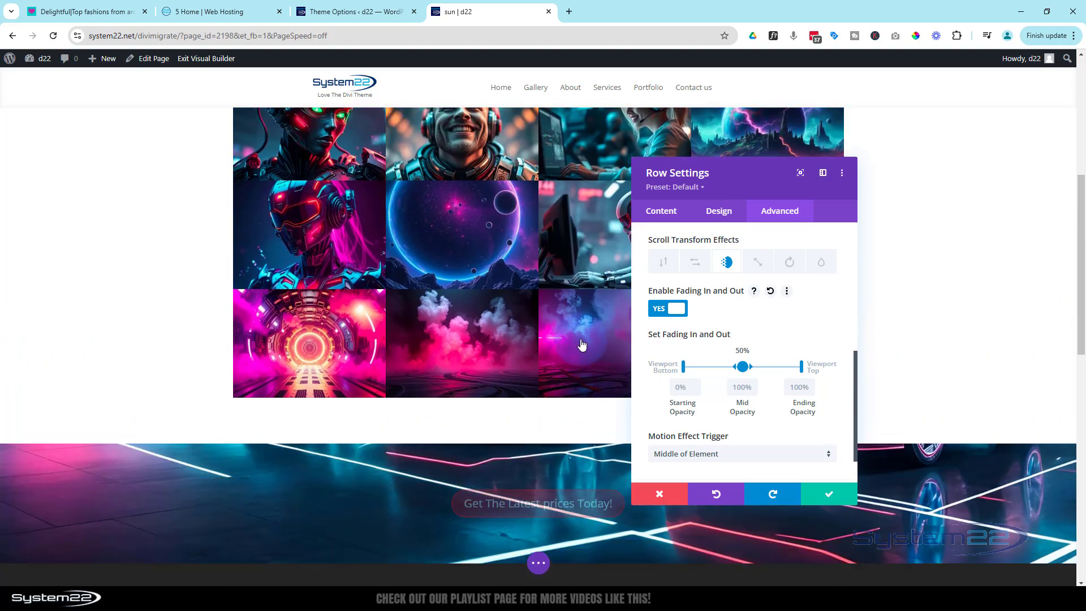
pyautogui.scroll(-2, 582, 344)
pyautogui.scroll(-1, 583, 342)
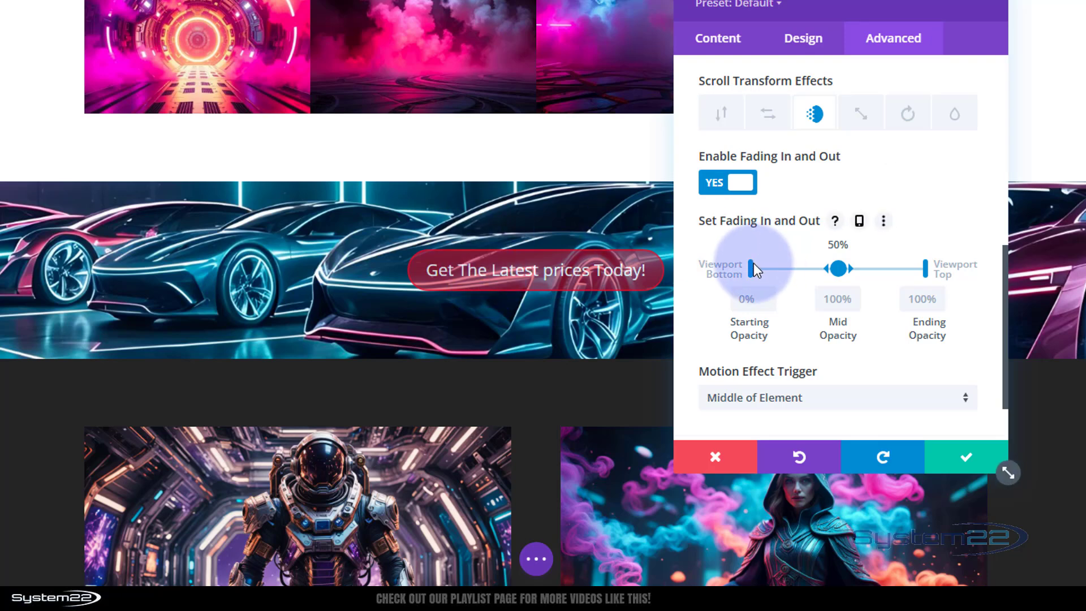
# Set the row's fade to start at 30%, stay full from 40% to 60% and finish at 70% with 0% ending opacity.
pyautogui.moveTo(751, 267); pyautogui.dragTo(803, 267)
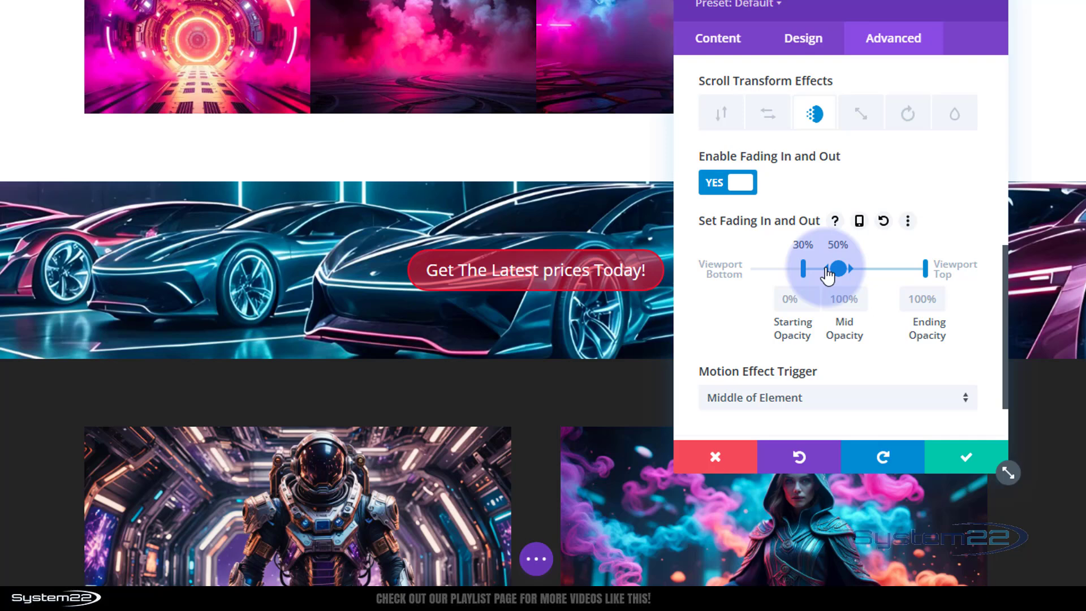
pyautogui.moveTo(825, 270); pyautogui.dragTo(808, 264)
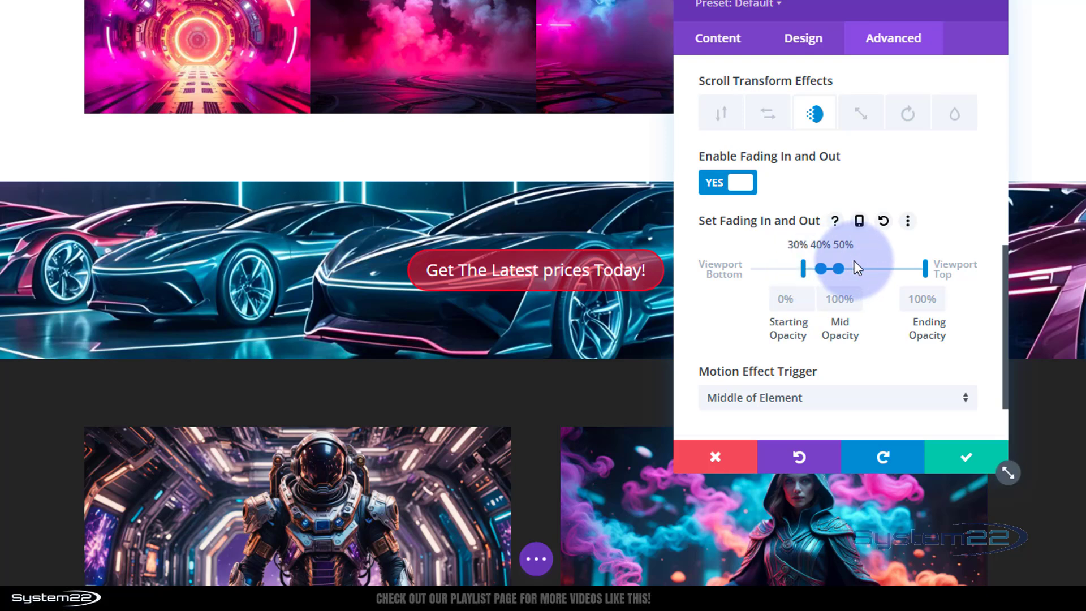
pyautogui.moveTo(842, 268); pyautogui.dragTo(854, 268)
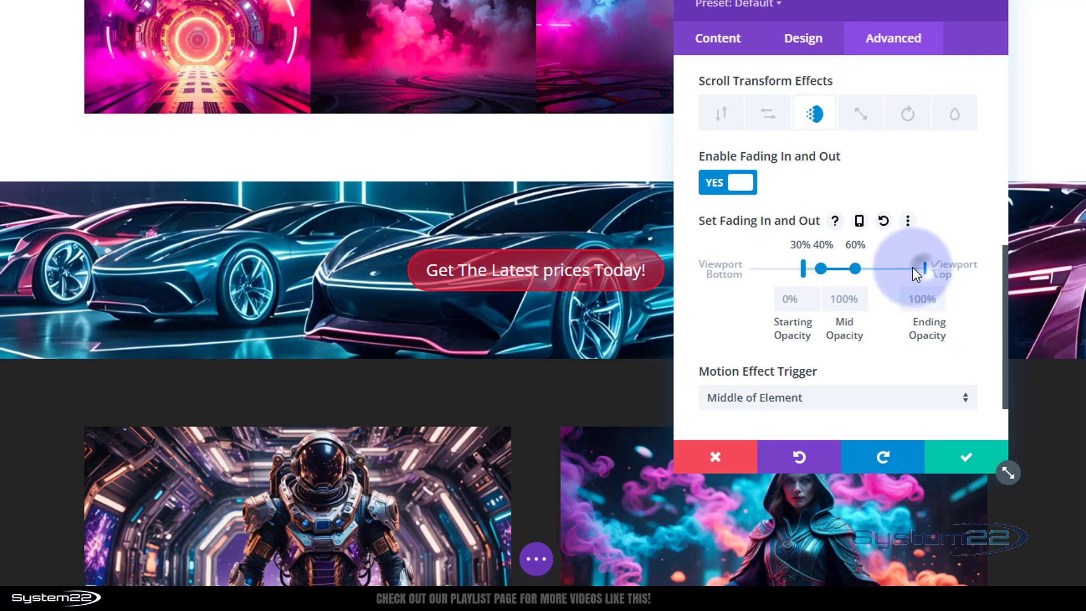
pyautogui.moveTo(913, 268); pyautogui.dragTo(873, 263)
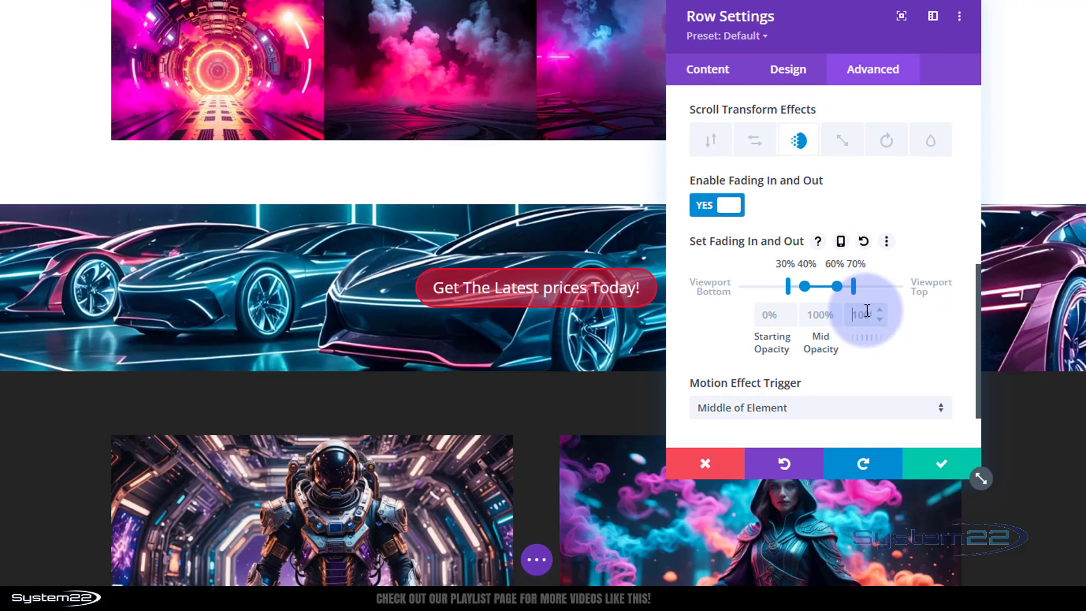
pyautogui.write('0')
# Preview the button's fade on the page and set the fade-in to start at 25% and reach mid opacity at 30%.
pyautogui.scroll(-1, 548, 360)
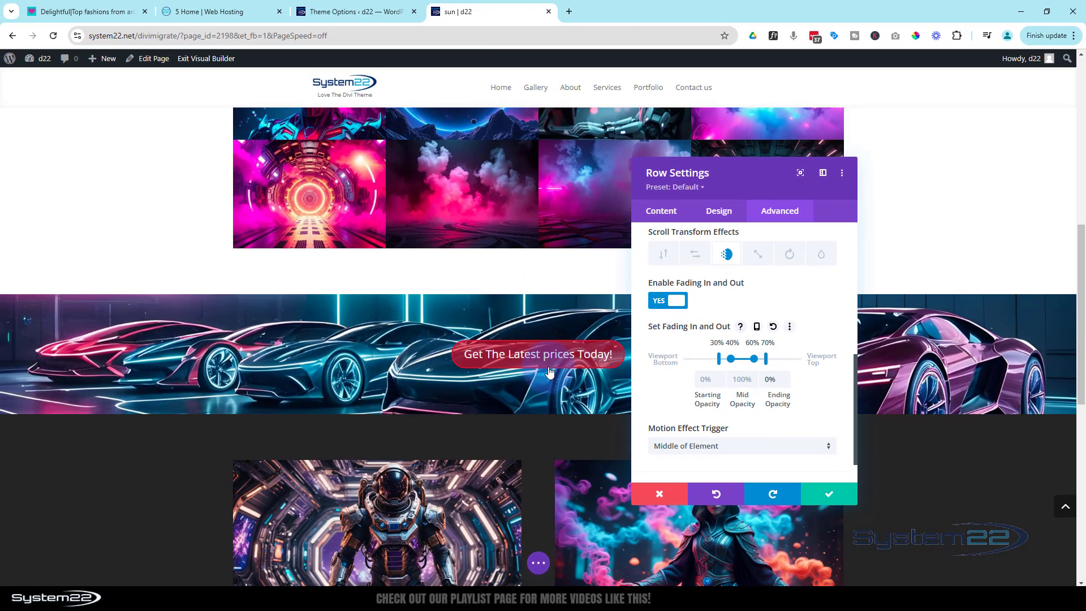
pyautogui.scroll(-4, 549, 370)
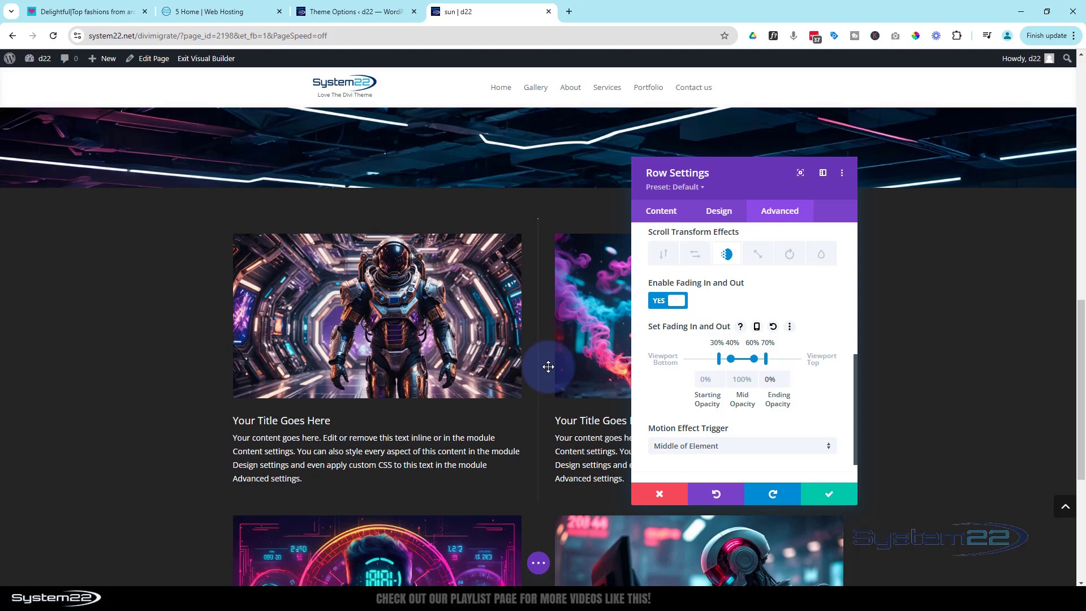
pyautogui.scroll(4, 548, 367)
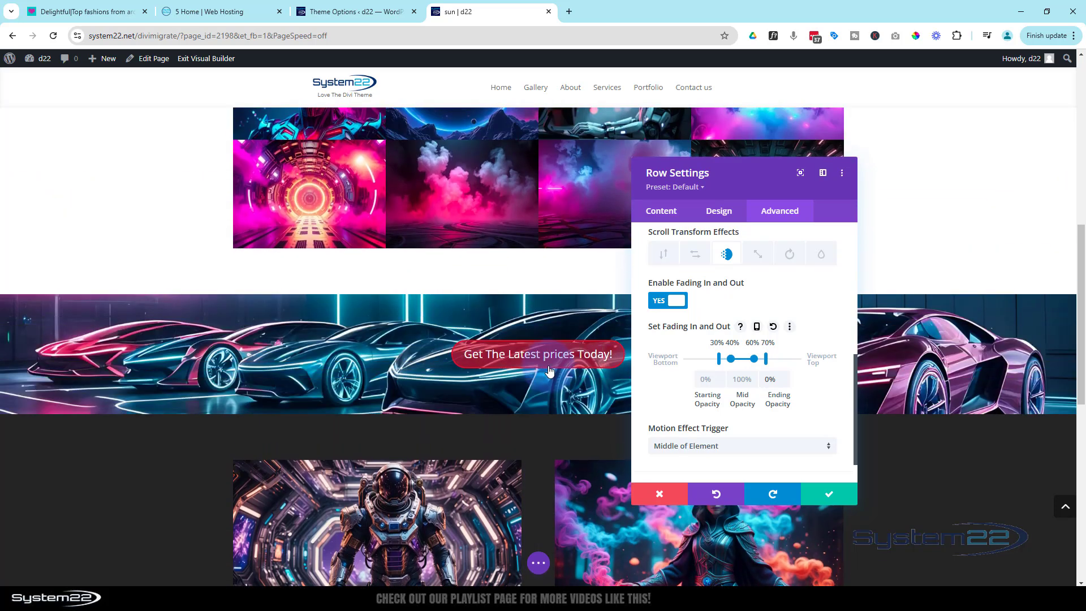
pyautogui.scroll(7, 542, 395)
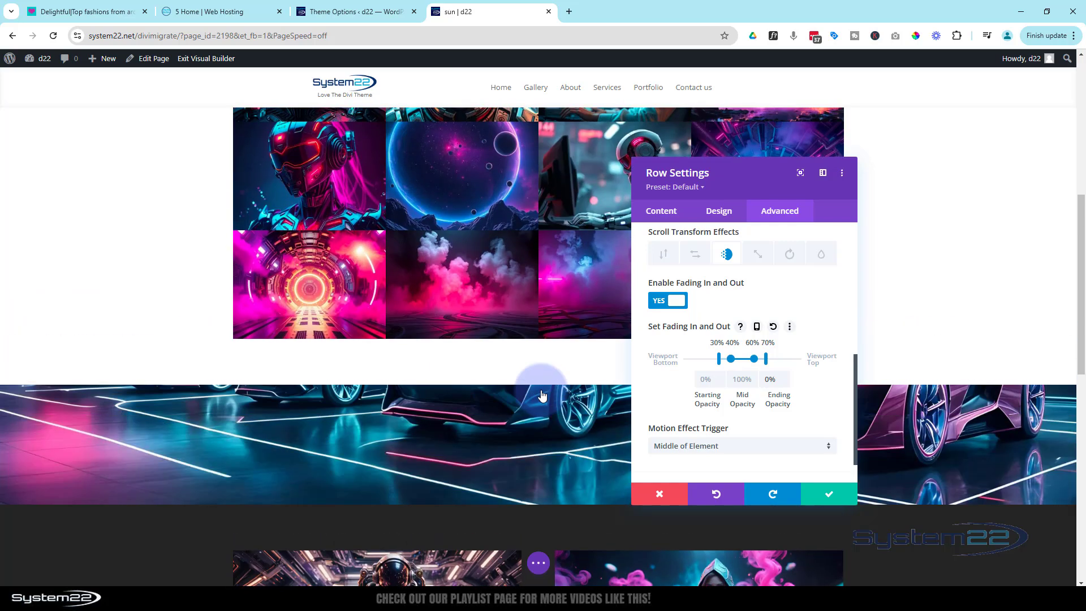
pyautogui.scroll(-6, 542, 394)
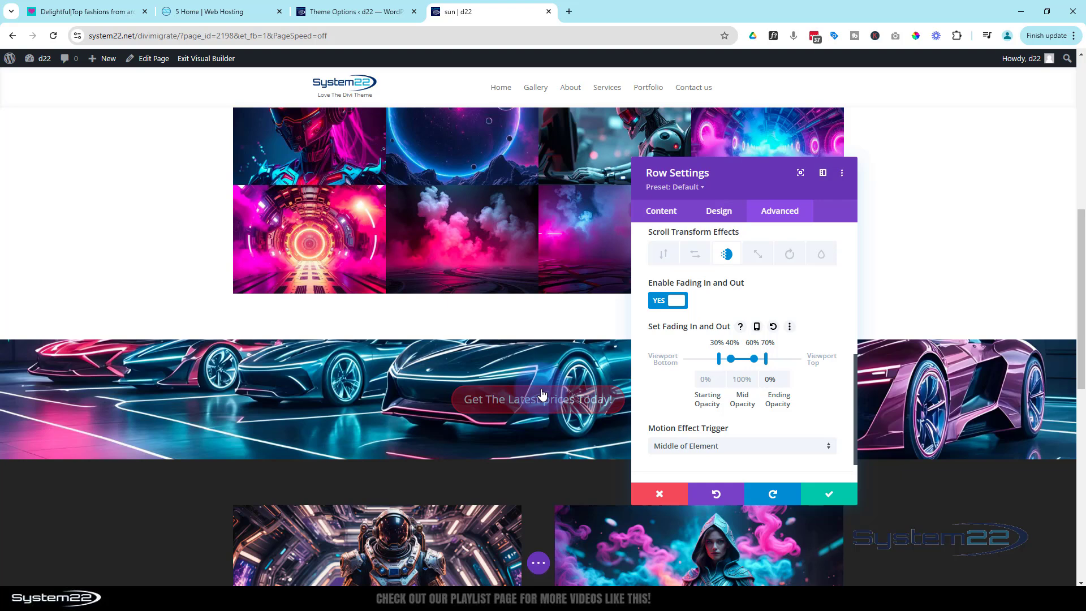
pyautogui.scroll(-1, 542, 395)
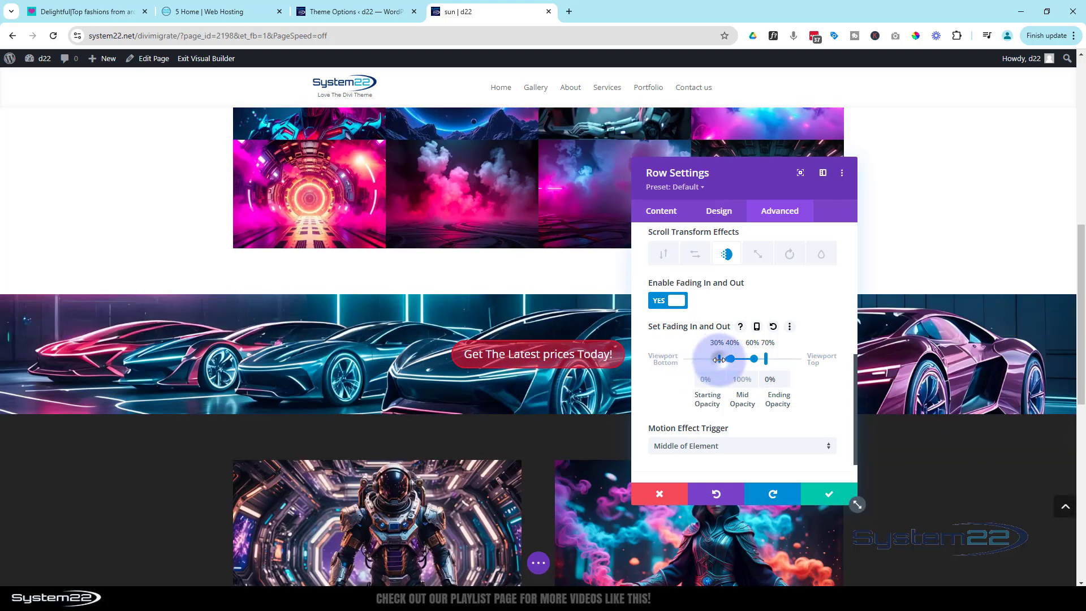
pyautogui.moveTo(718, 360); pyautogui.dragTo(714, 360)
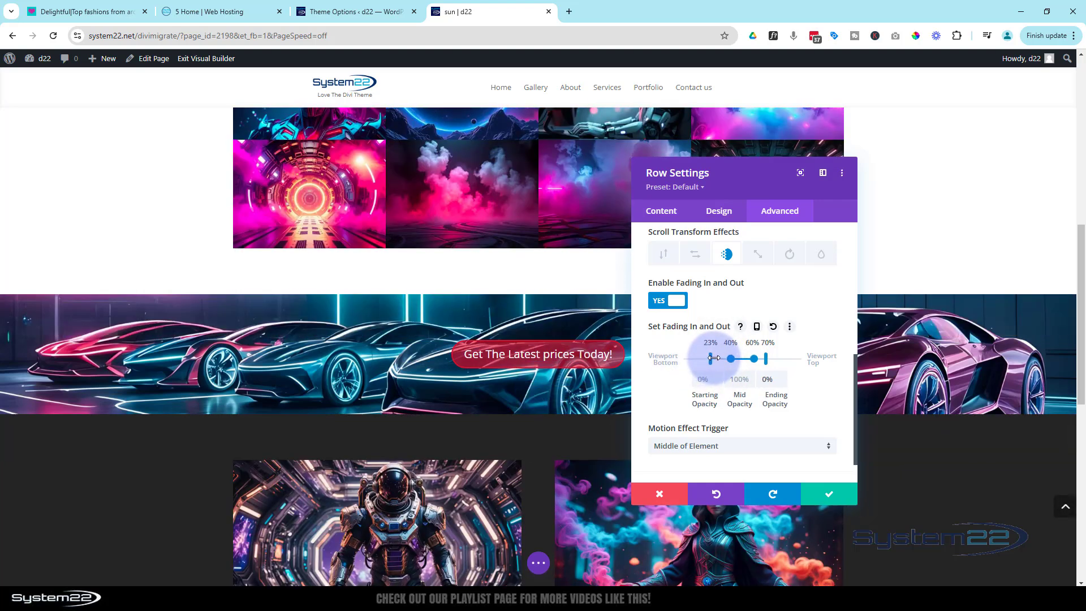
pyautogui.moveTo(732, 360); pyautogui.dragTo(717, 357)
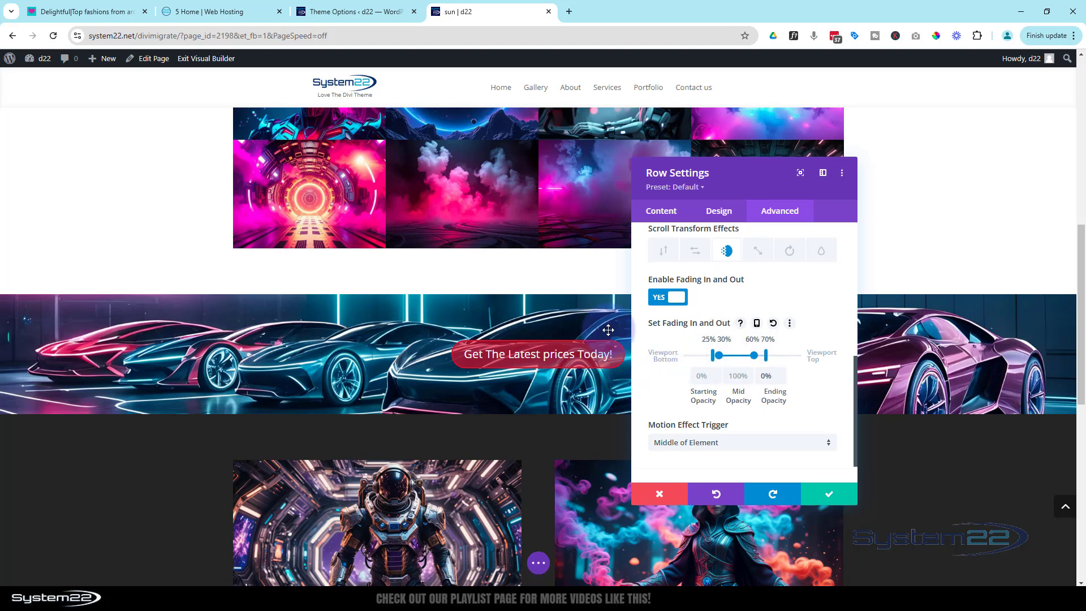
# Examine how the button fades in and out over the parallax banner while moving through the page both ways.
pyautogui.scroll(-3, 626, 337)
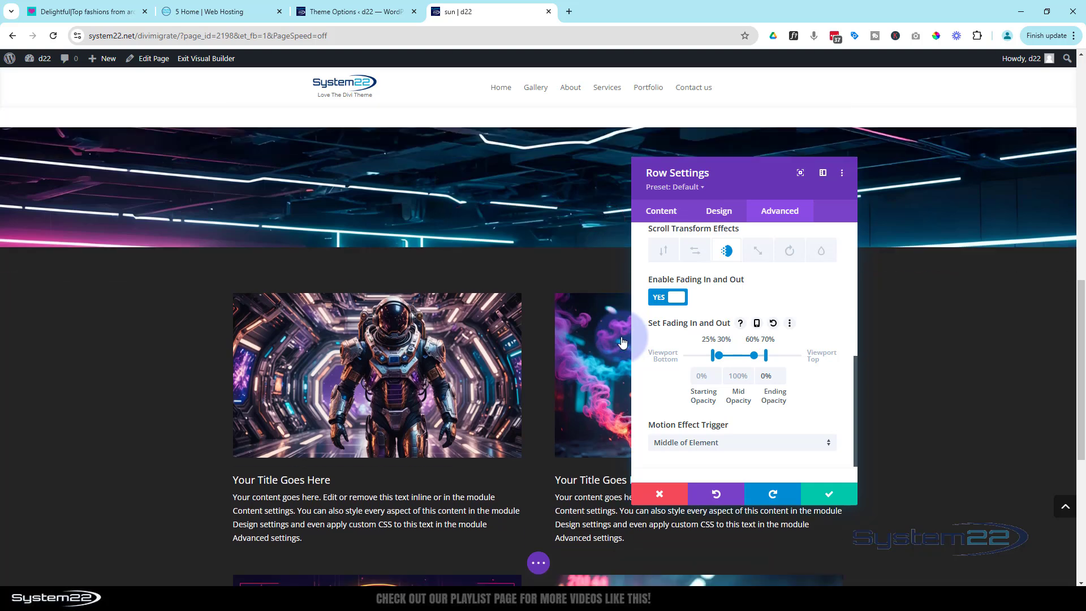
pyautogui.scroll(5, 622, 342)
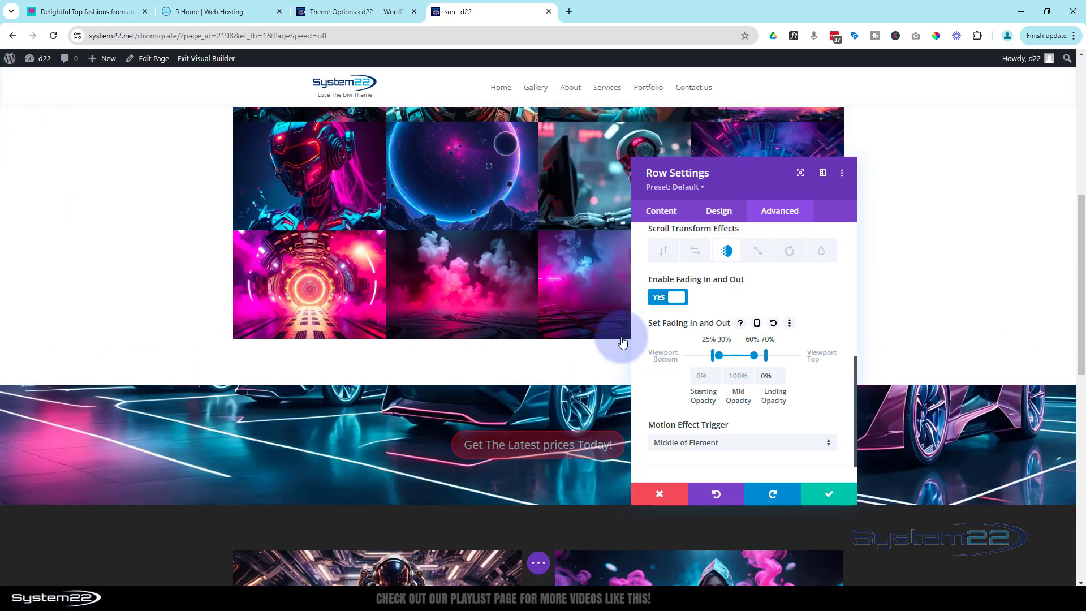
pyautogui.scroll(2, 622, 342)
pyautogui.scroll(-2, 623, 342)
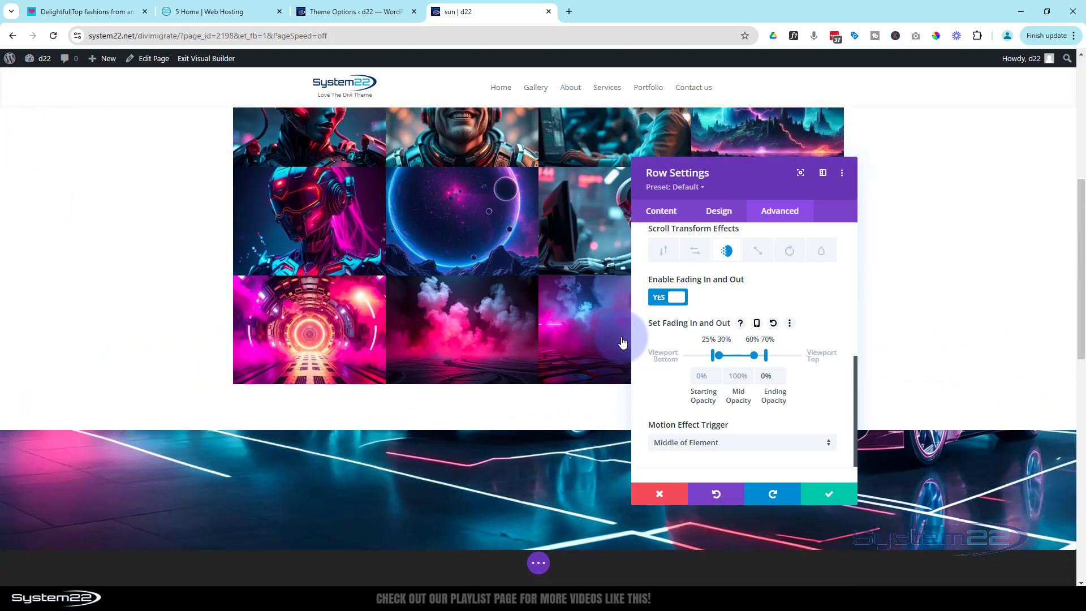
pyautogui.scroll(-2, 622, 342)
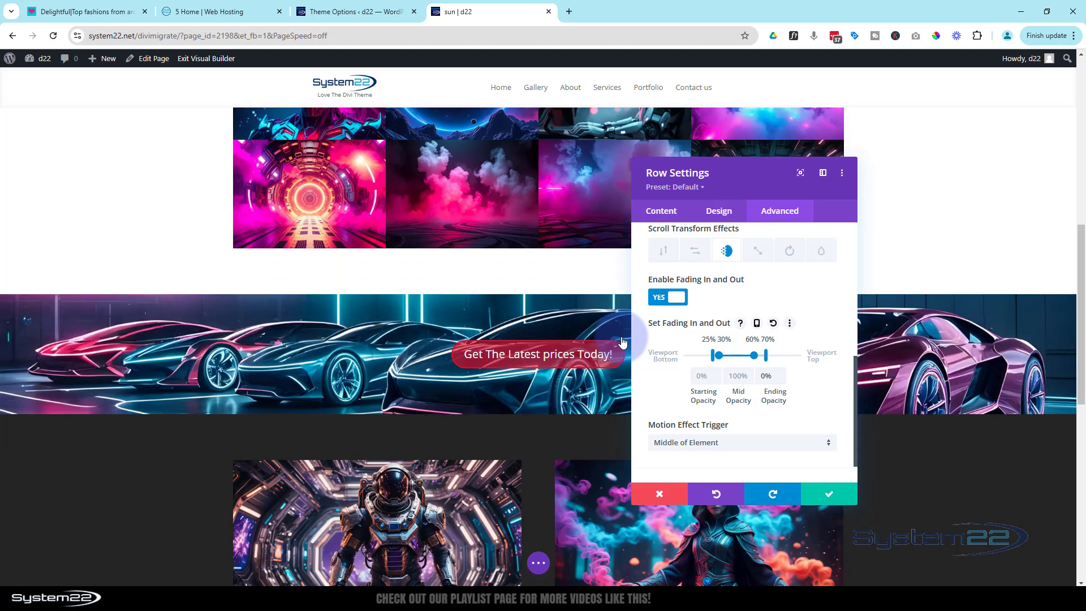
pyautogui.scroll(1, 622, 342)
pyautogui.scroll(-5, 622, 340)
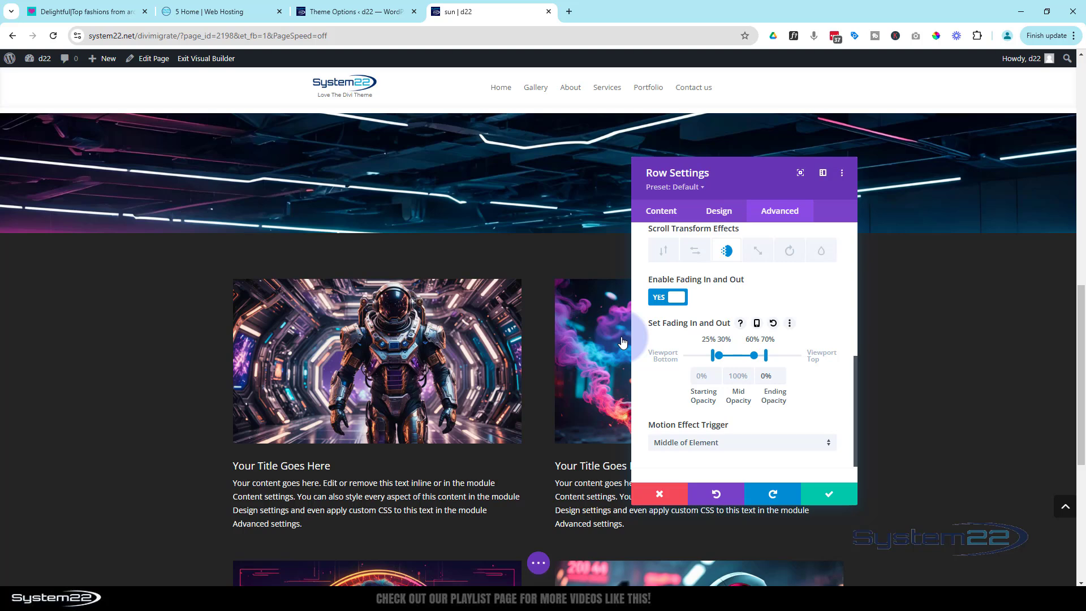
pyautogui.scroll(12, 623, 342)
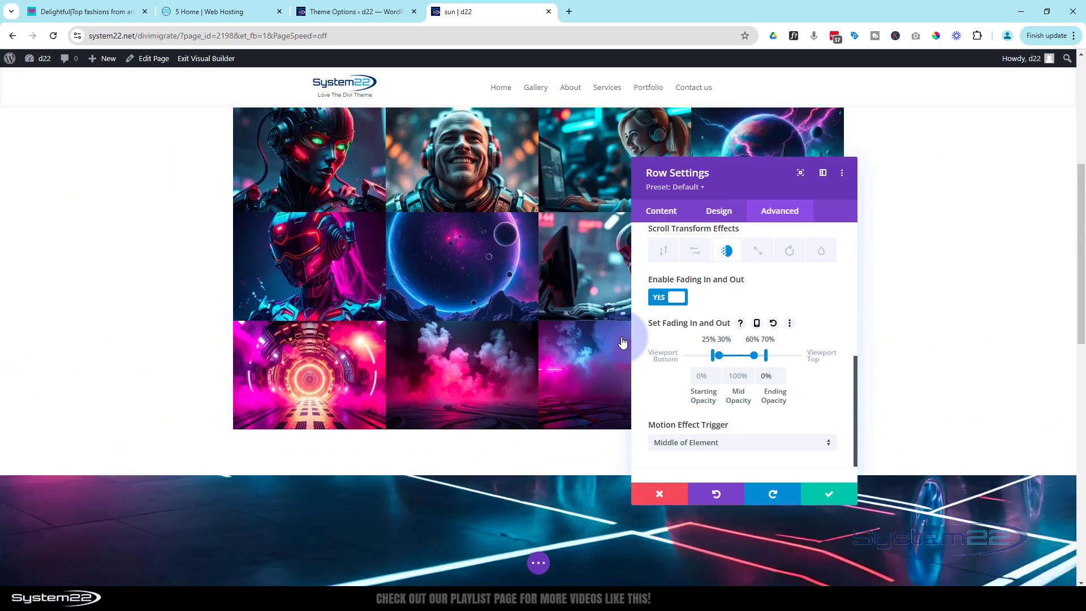
pyautogui.scroll(-4, 622, 342)
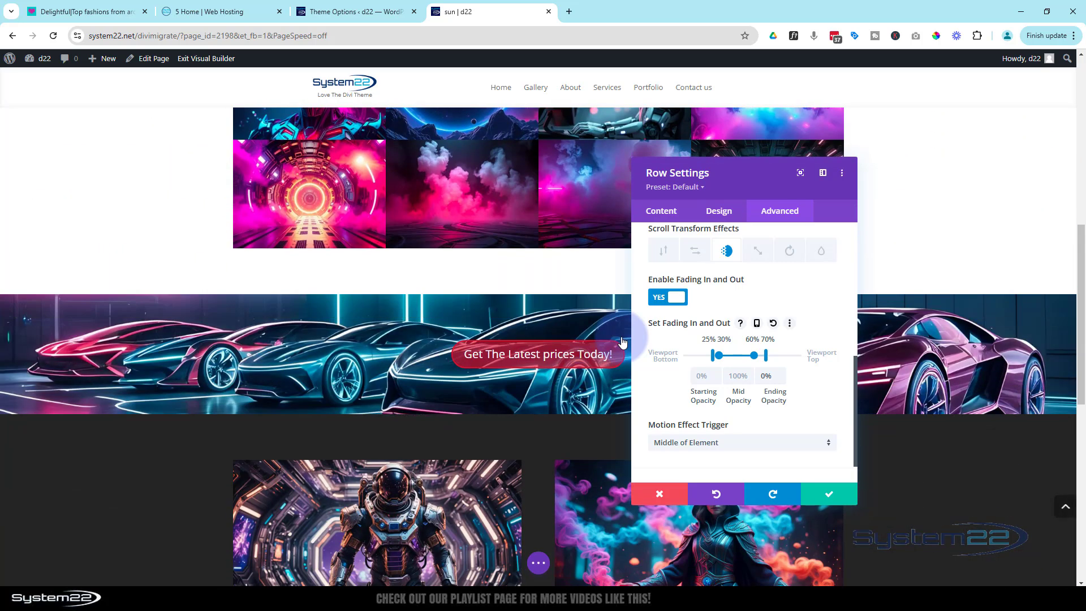
pyautogui.scroll(-6, 306, 355)
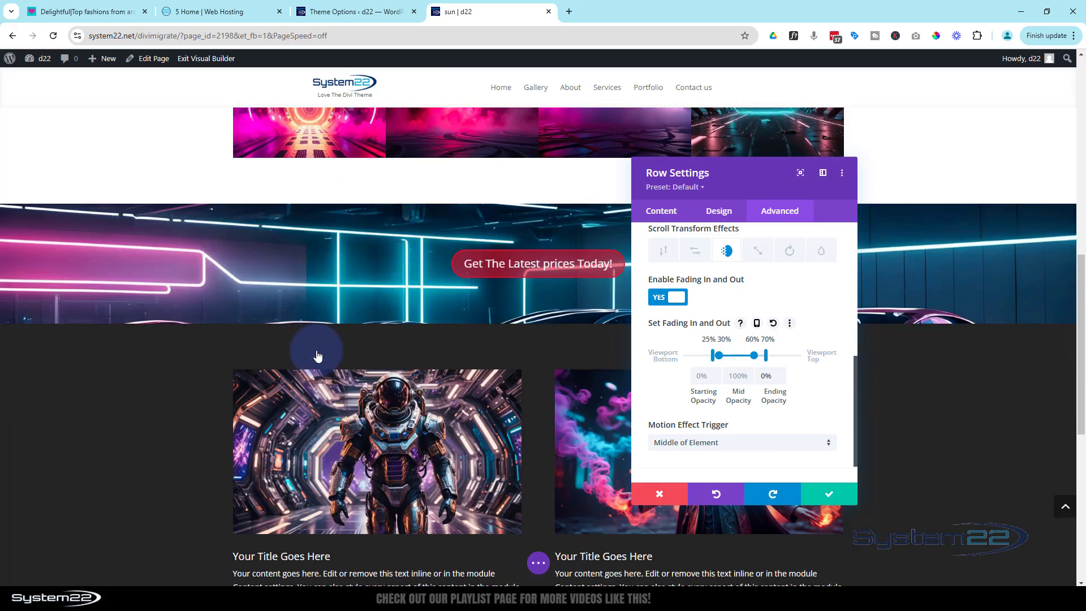
pyautogui.scroll(3, 318, 356)
pyautogui.scroll(-1, 317, 355)
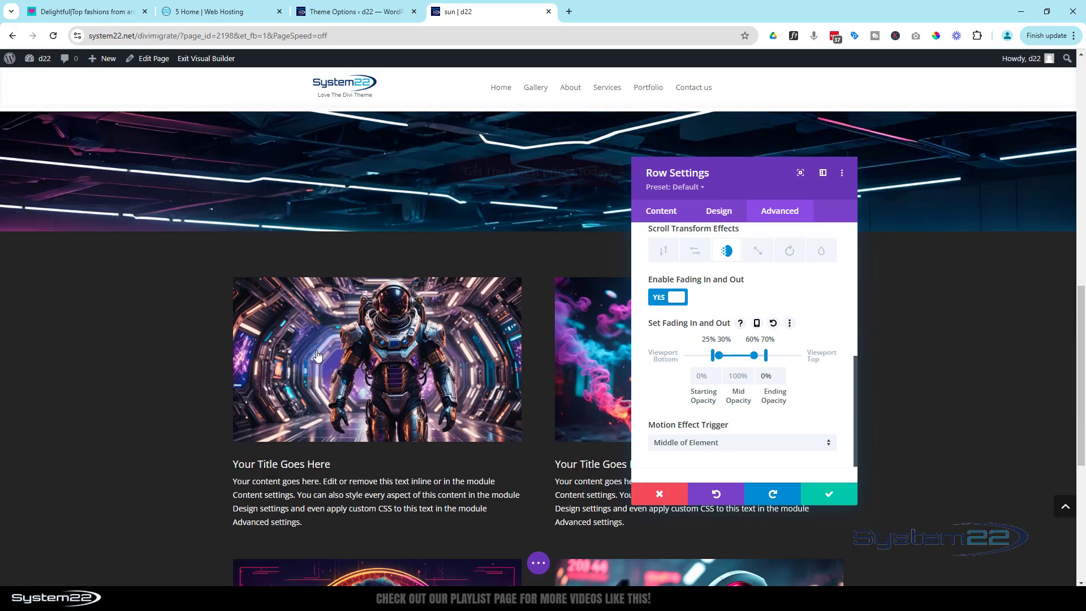
pyautogui.scroll(3, 318, 355)
pyautogui.scroll(6, 317, 356)
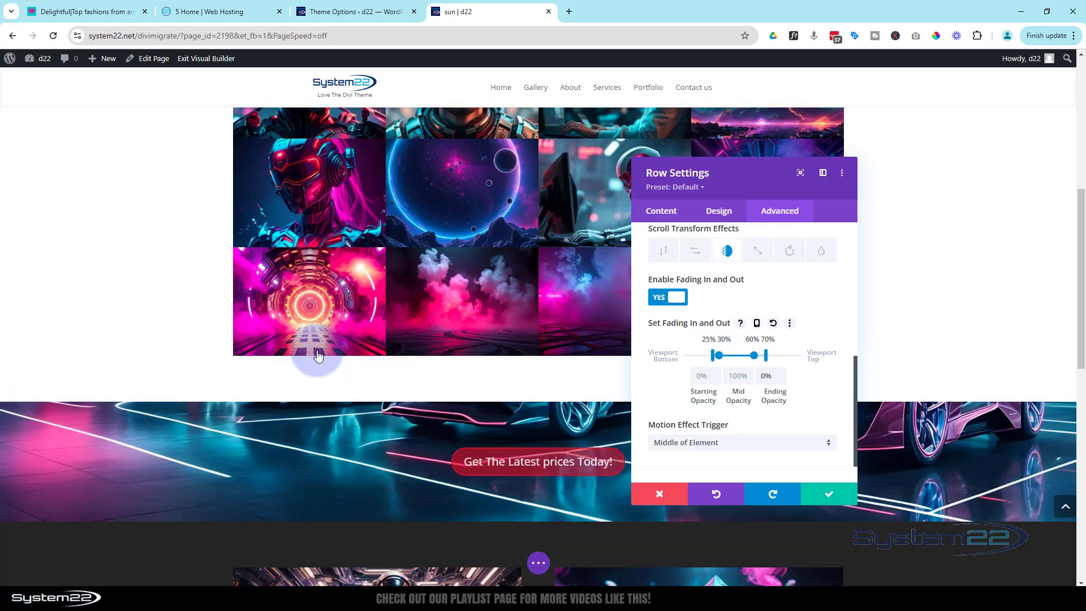
pyautogui.scroll(-5, 320, 355)
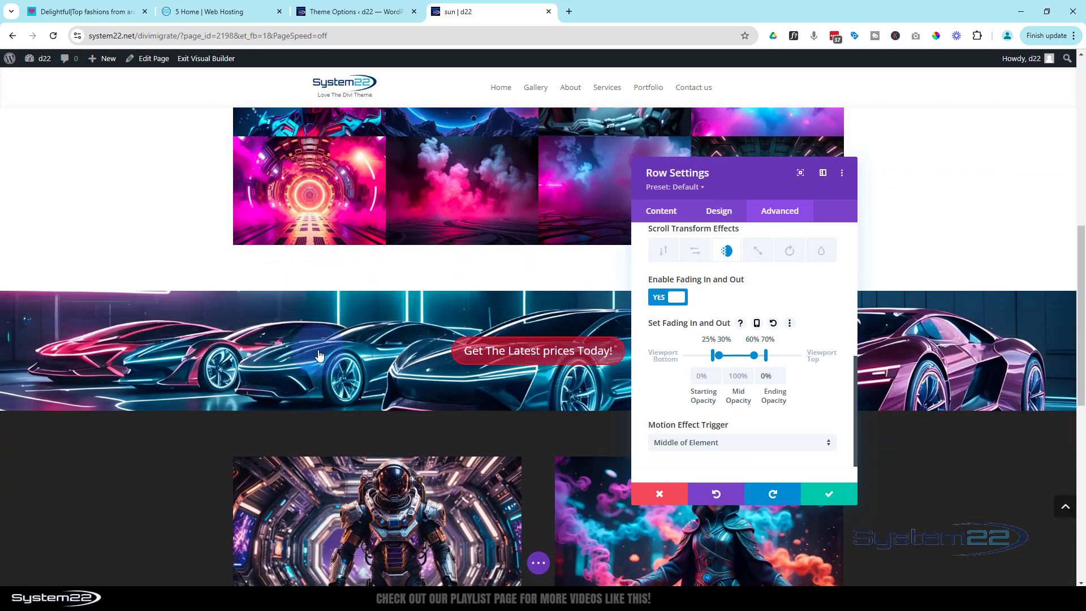
pyautogui.scroll(-3, 320, 355)
pyautogui.scroll(3, 322, 355)
pyautogui.scroll(2, 325, 351)
pyautogui.scroll(-2, 325, 352)
# Save the row's fade settings and the page draft, leaving the Visual Builder for the live page.
pyautogui.click(827, 498)
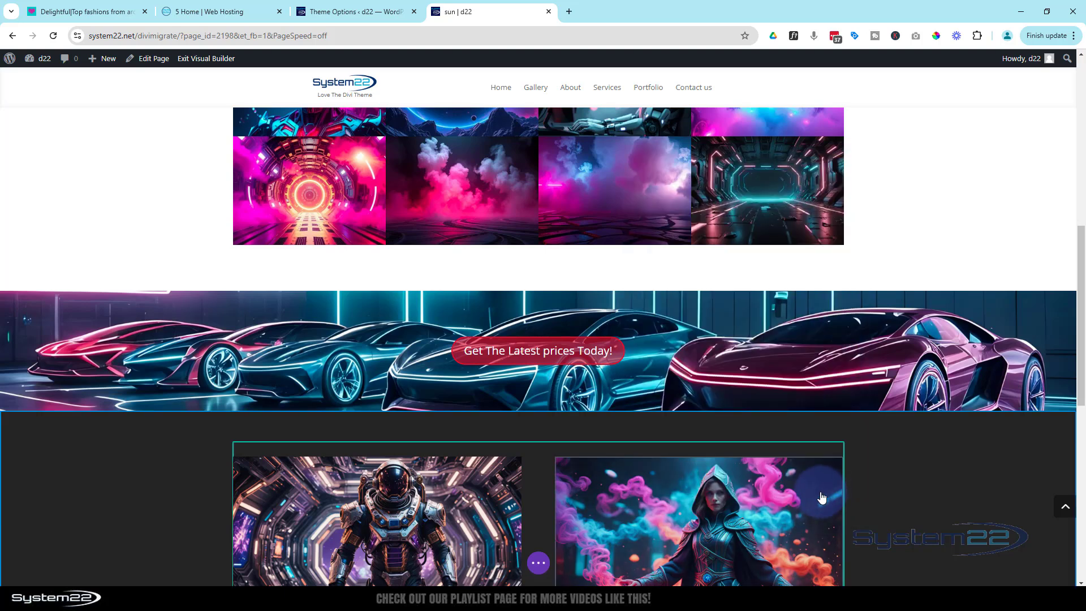
pyautogui.click(538, 563)
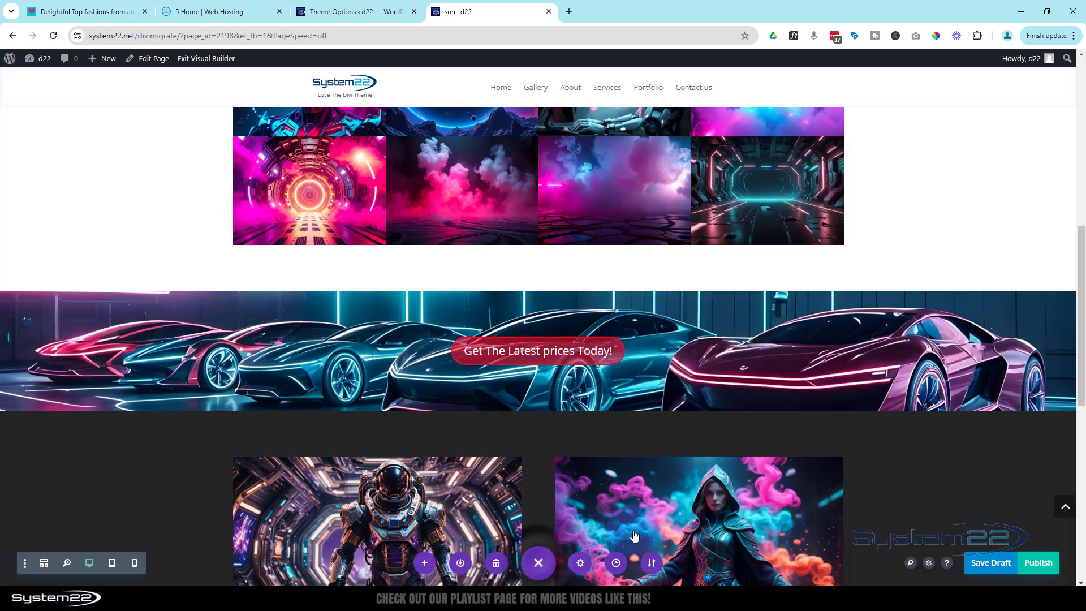
pyautogui.click(987, 564)
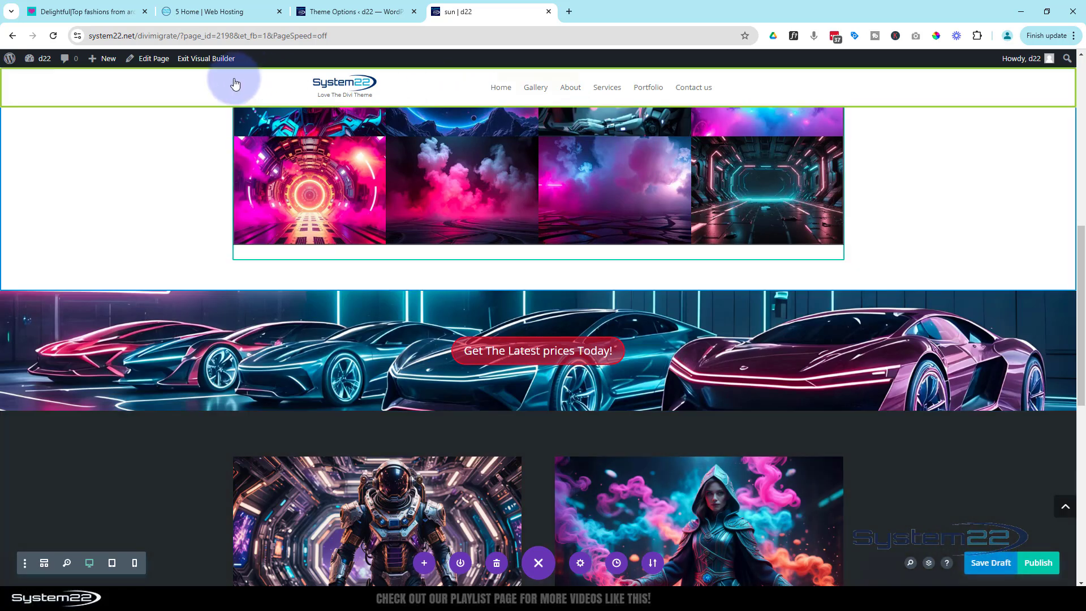
pyautogui.click(216, 61)
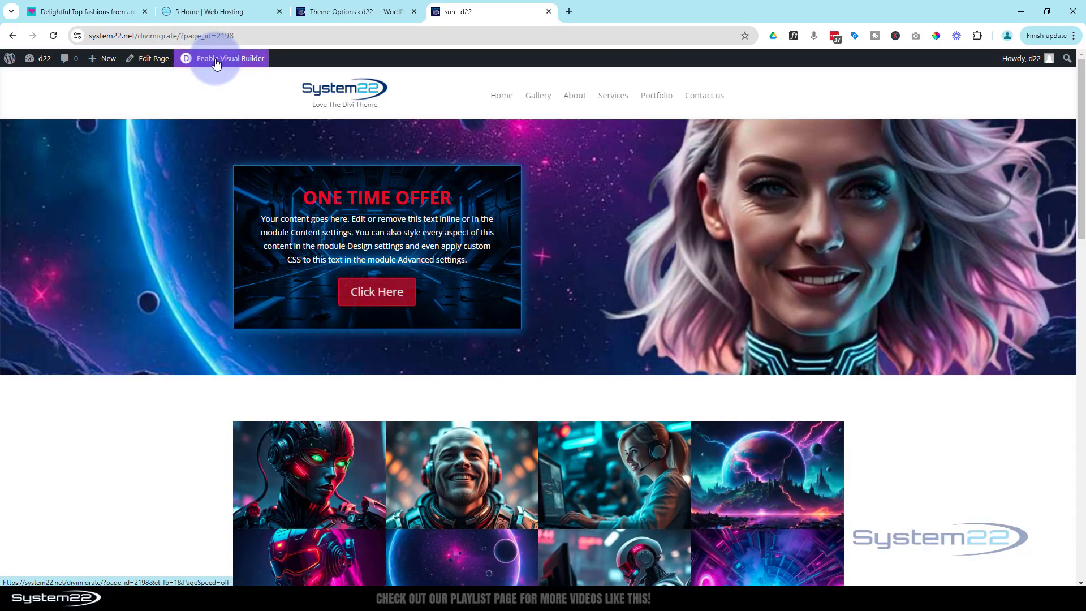
# Examine the parallax car banner and the fading of its "Get The Latest prices Today!" button on the live page in both scroll directions.
pyautogui.scroll(-3, 698, 300)
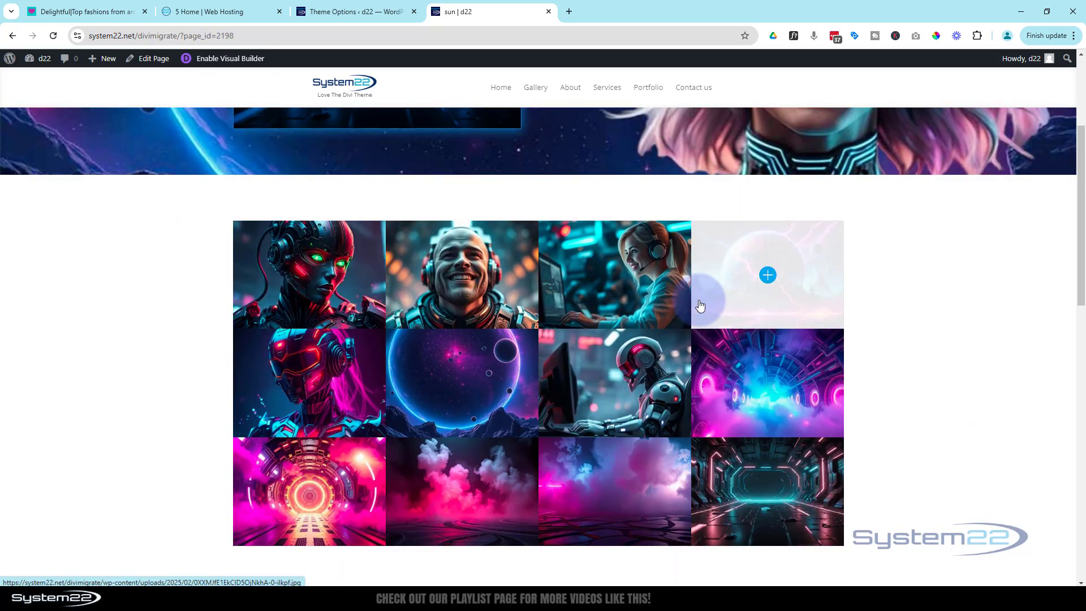
pyautogui.scroll(-3, 700, 305)
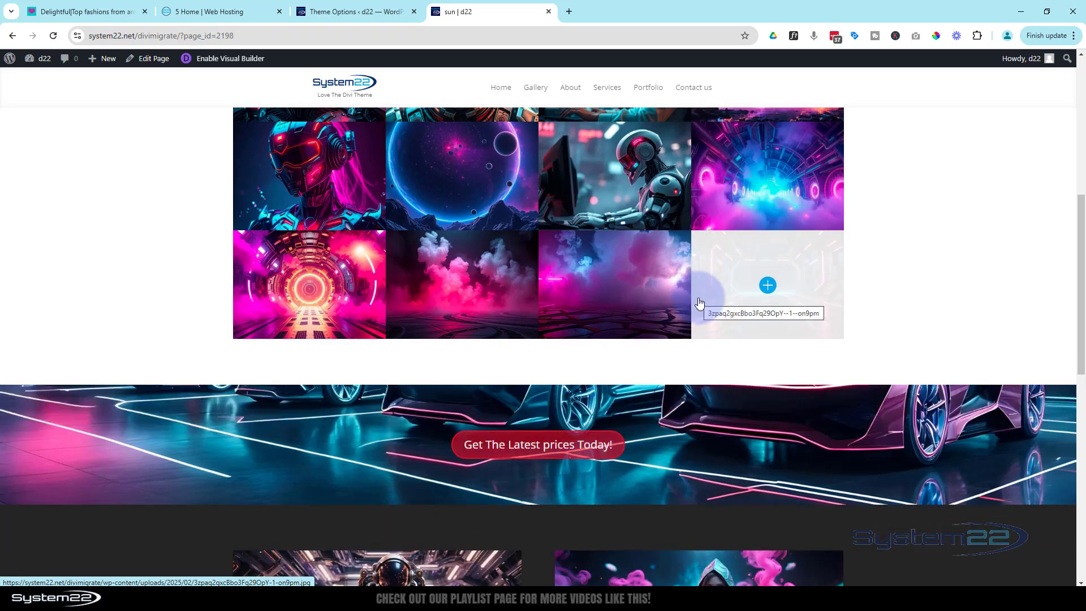
pyautogui.scroll(-2, 700, 304)
pyautogui.scroll(-2, 698, 297)
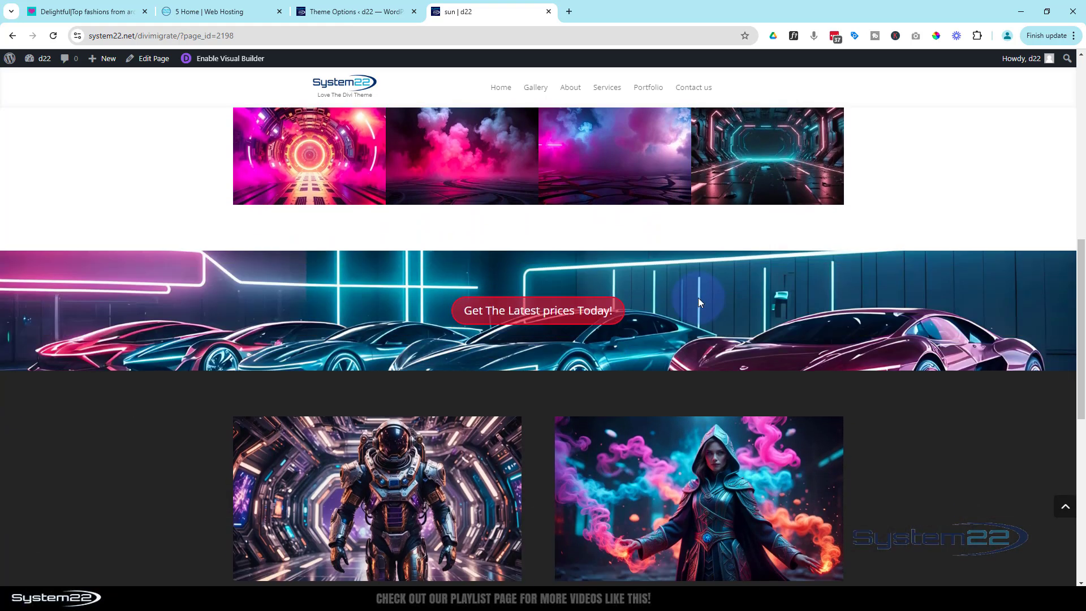
pyautogui.scroll(2, 698, 297)
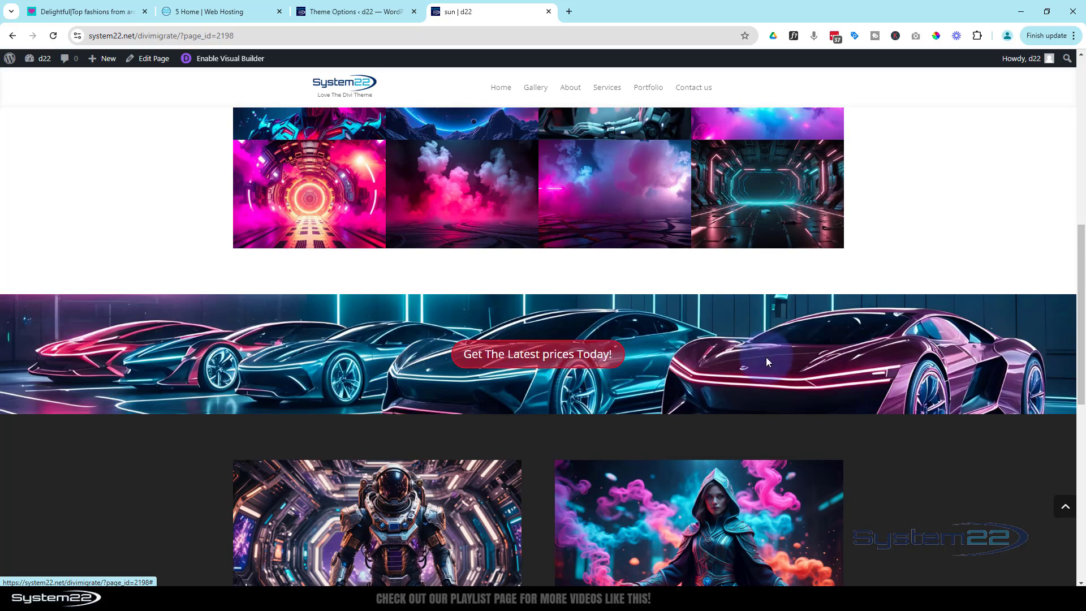
pyautogui.scroll(3, 767, 359)
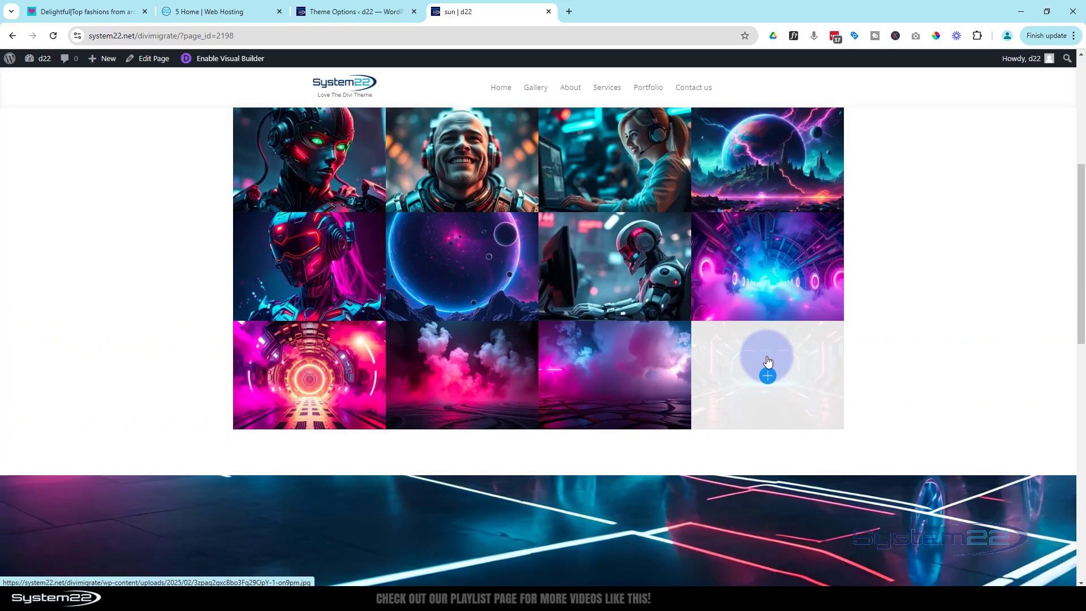
pyautogui.scroll(-5, 767, 360)
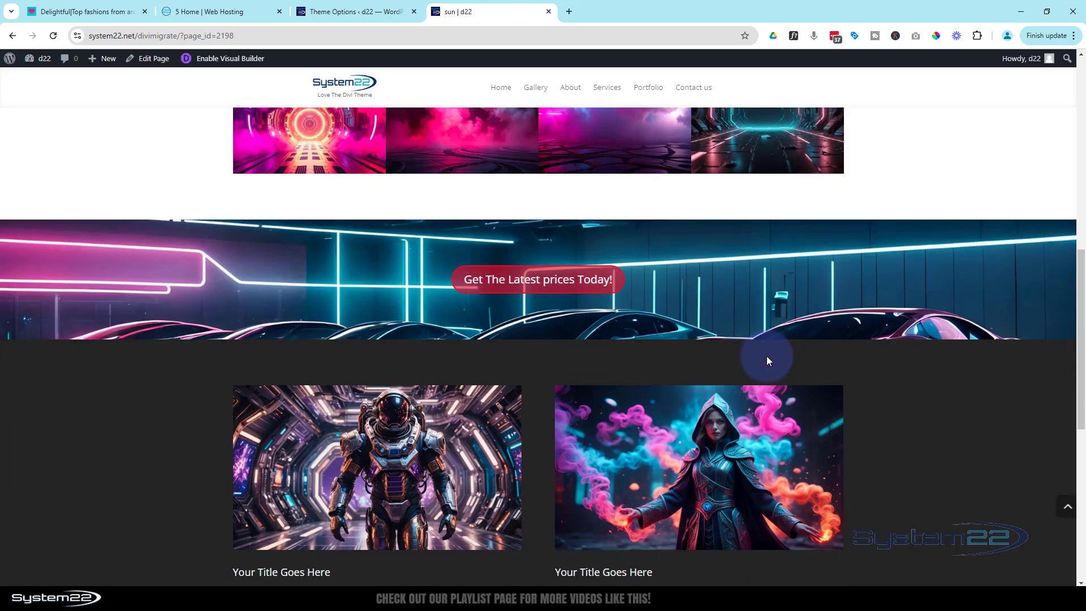
pyautogui.scroll(4, 767, 360)
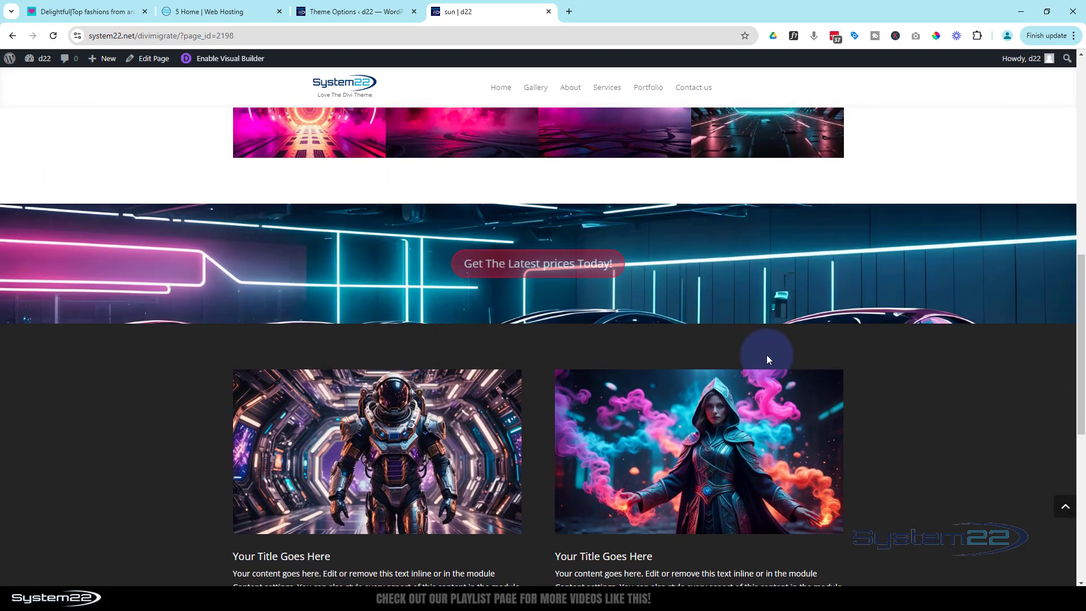
pyautogui.scroll(2, 767, 360)
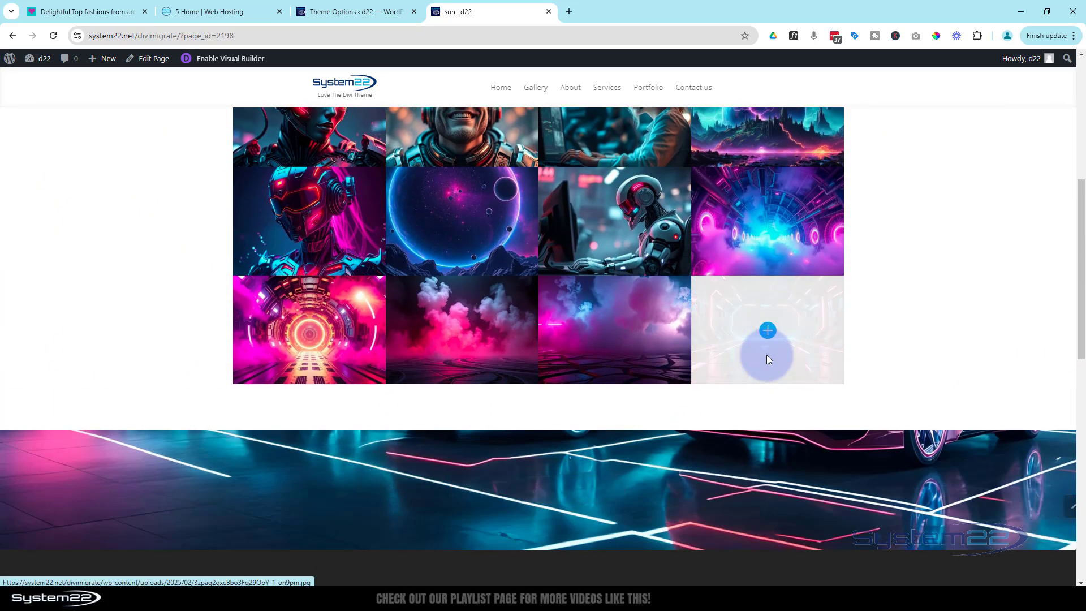
pyautogui.scroll(-3, 768, 360)
pyautogui.scroll(-2, 768, 360)
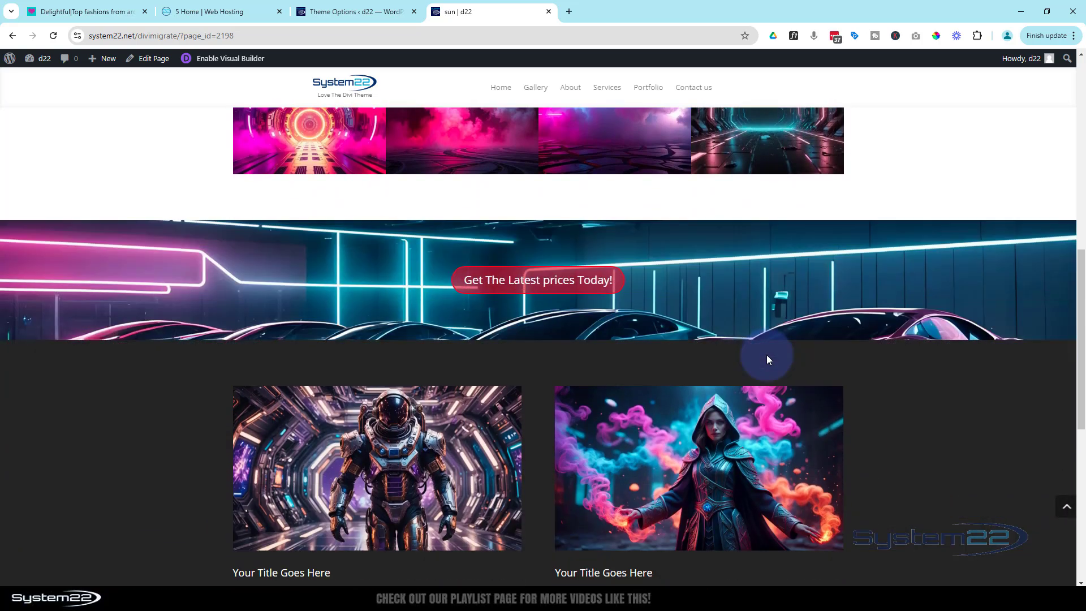
pyautogui.scroll(-1, 767, 358)
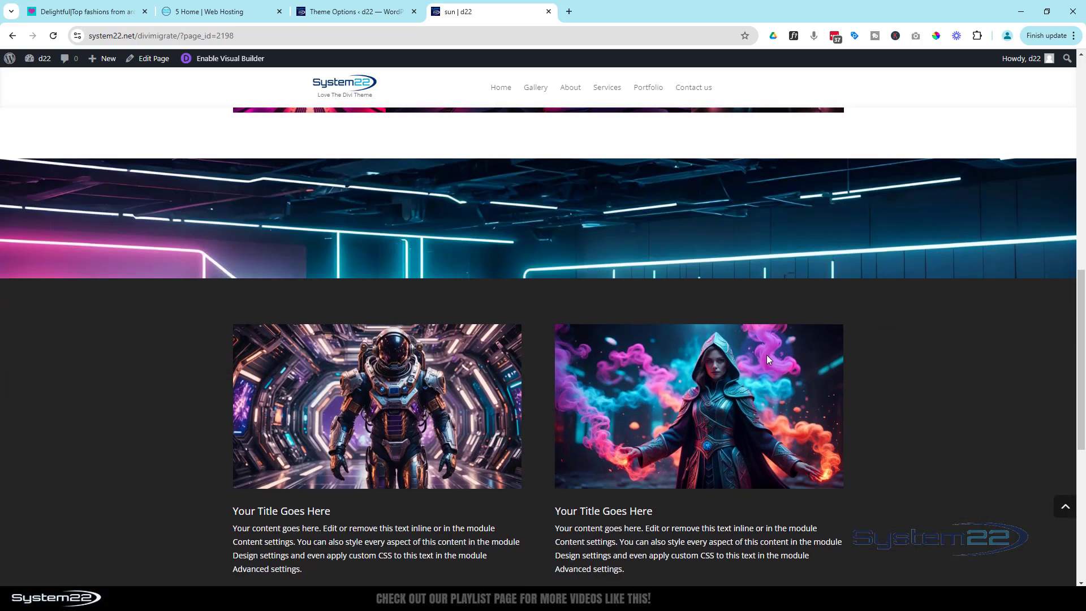
pyautogui.scroll(2, 767, 359)
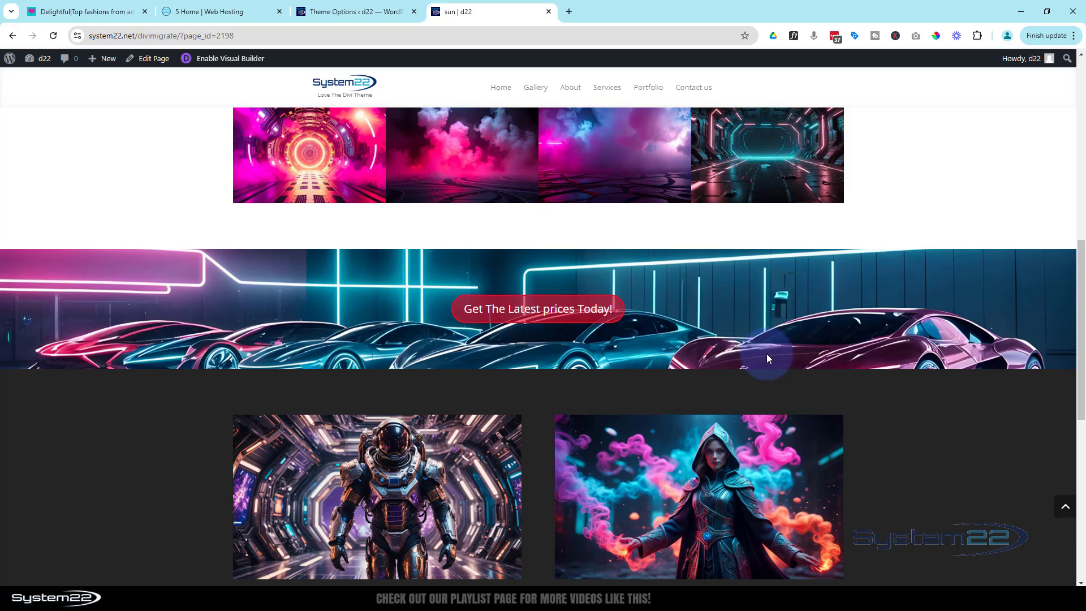
pyautogui.scroll(3, 767, 356)
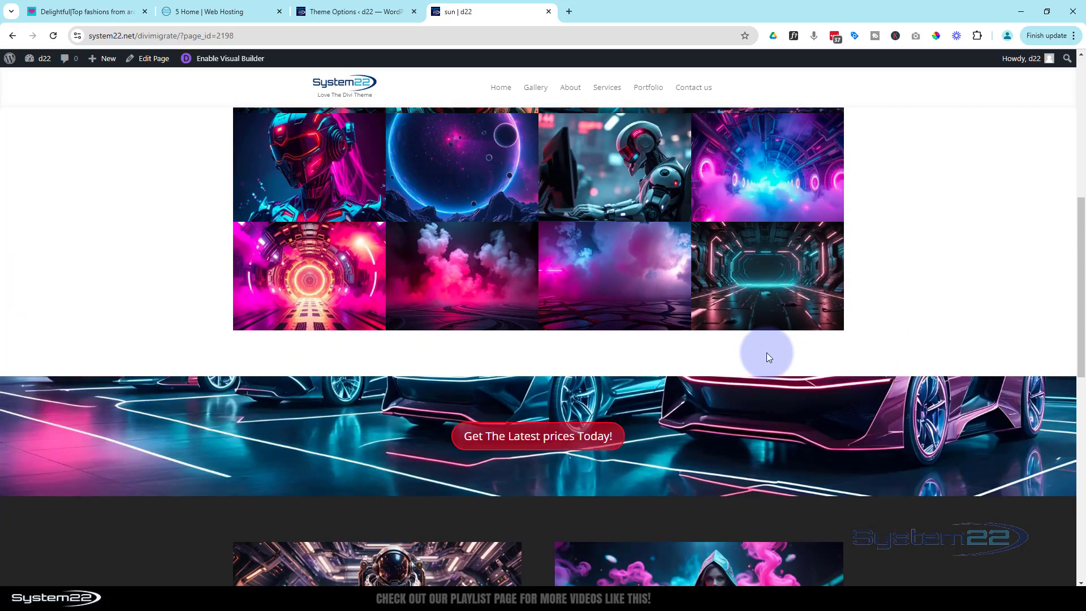
pyautogui.scroll(3, 767, 357)
pyautogui.scroll(-4, 767, 355)
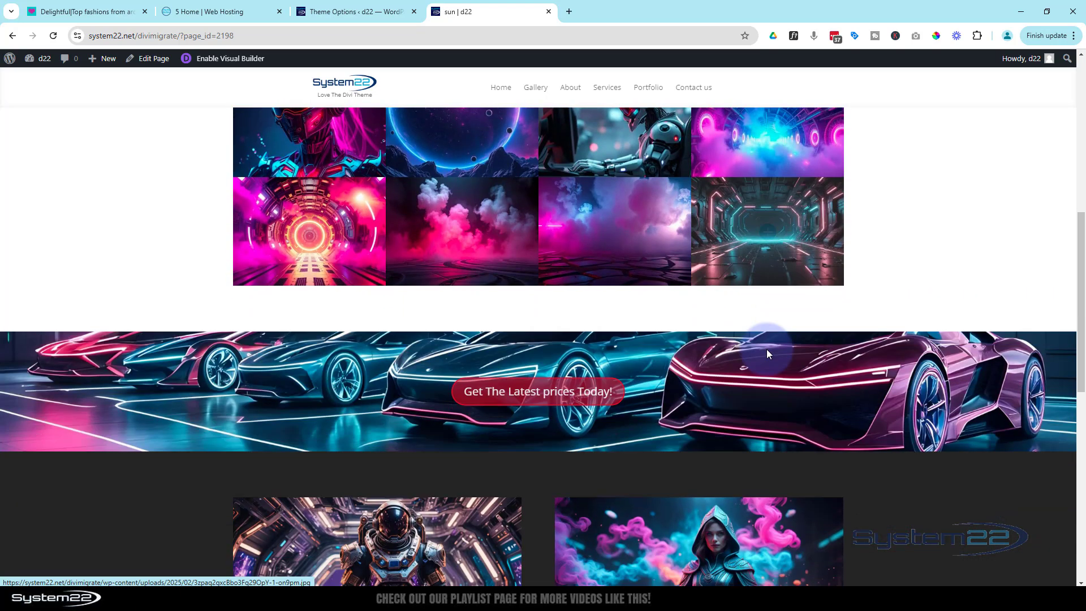
pyautogui.scroll(-5, 767, 351)
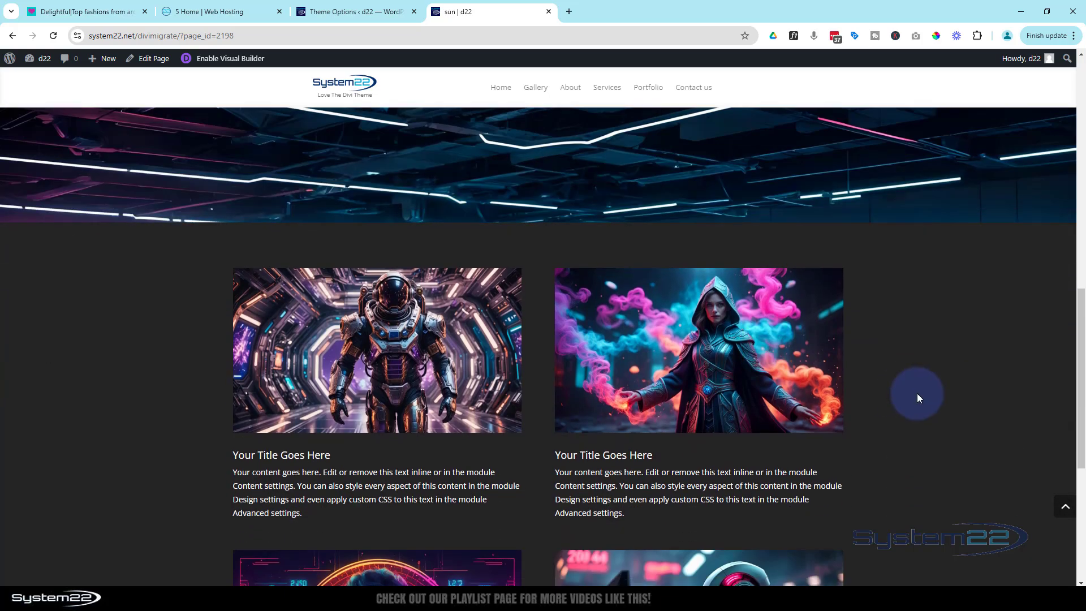
pyautogui.scroll(2, 918, 396)
pyautogui.scroll(2, 918, 395)
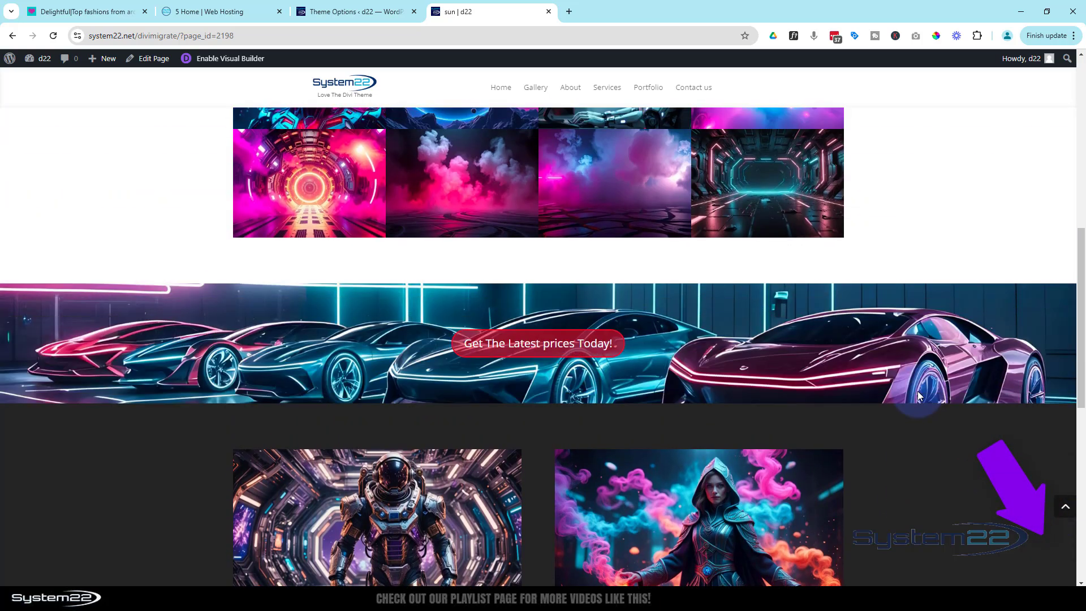
pyautogui.scroll(2, 917, 394)
pyautogui.scroll(2, 917, 395)
pyautogui.scroll(-2, 918, 395)
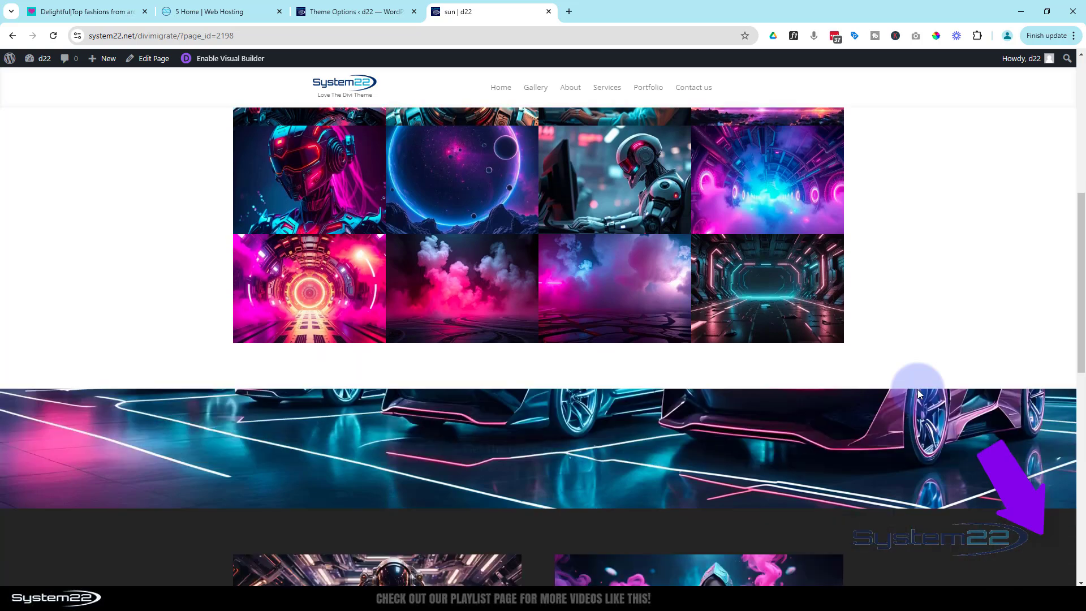
pyautogui.scroll(-1, 918, 394)
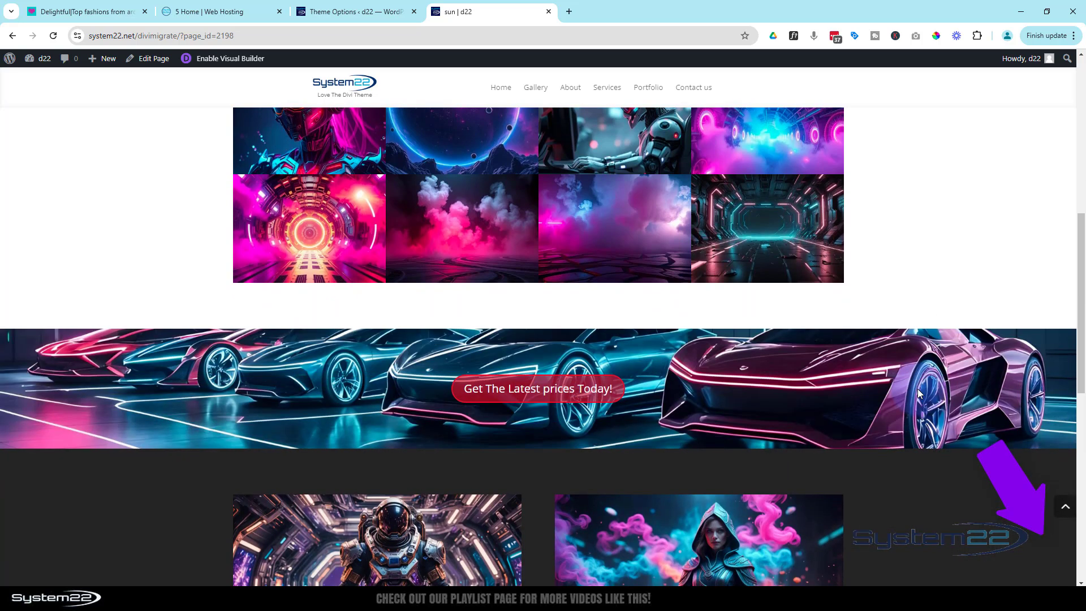
pyautogui.scroll(-3, 919, 395)
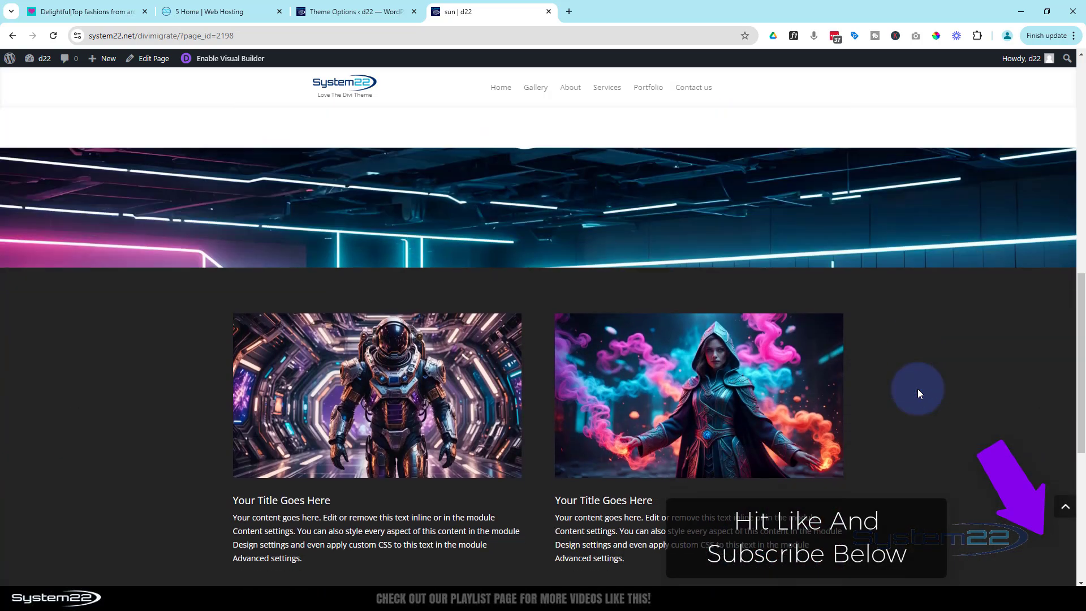
pyautogui.scroll(2, 917, 389)
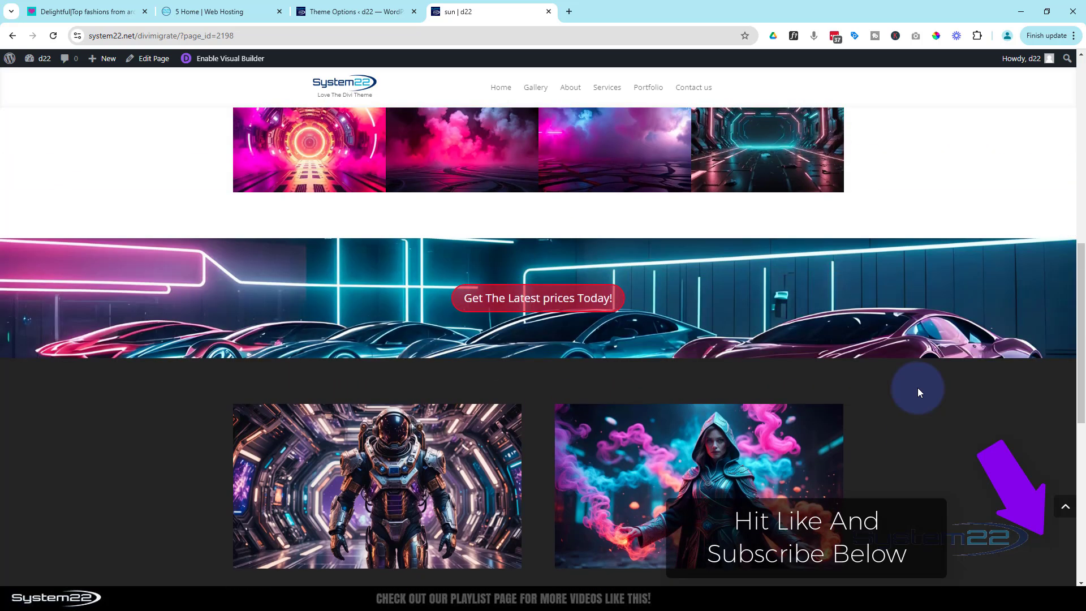
pyautogui.scroll(1, 918, 391)
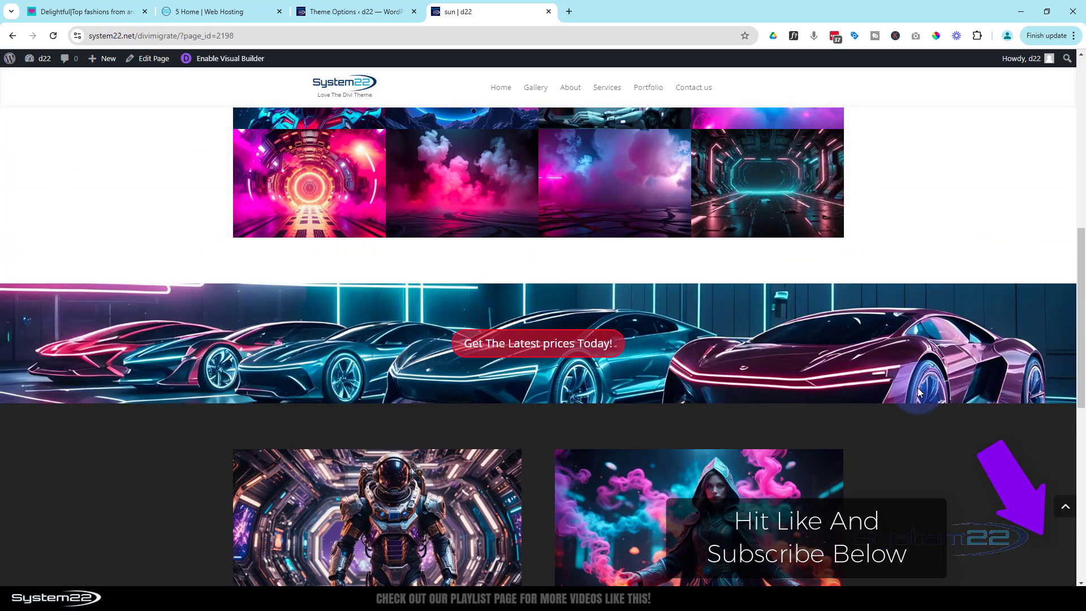
pyautogui.scroll(1, 918, 392)
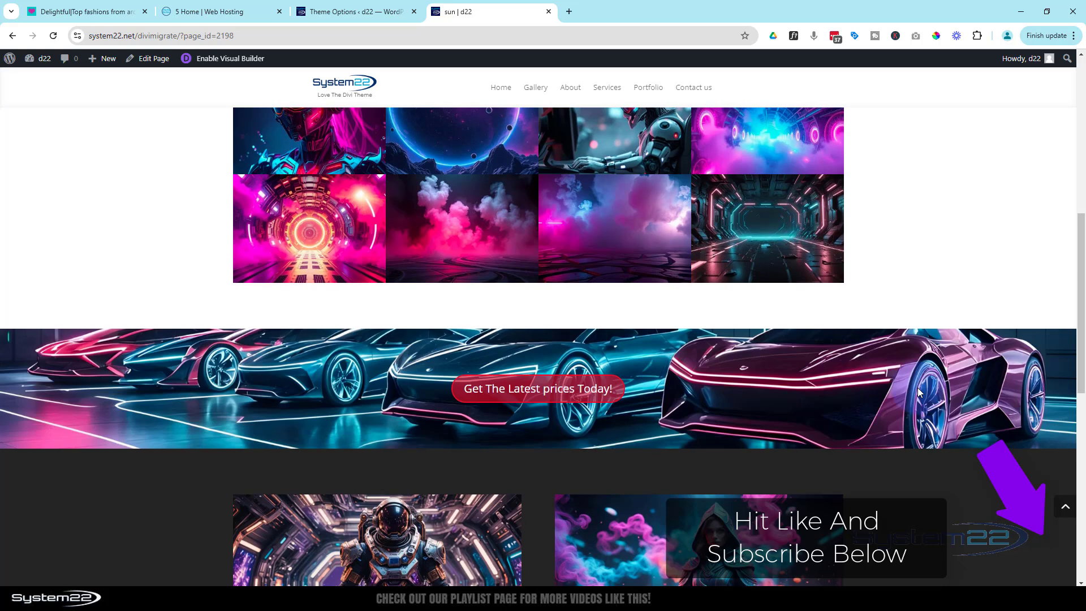
pyautogui.scroll(3, 919, 392)
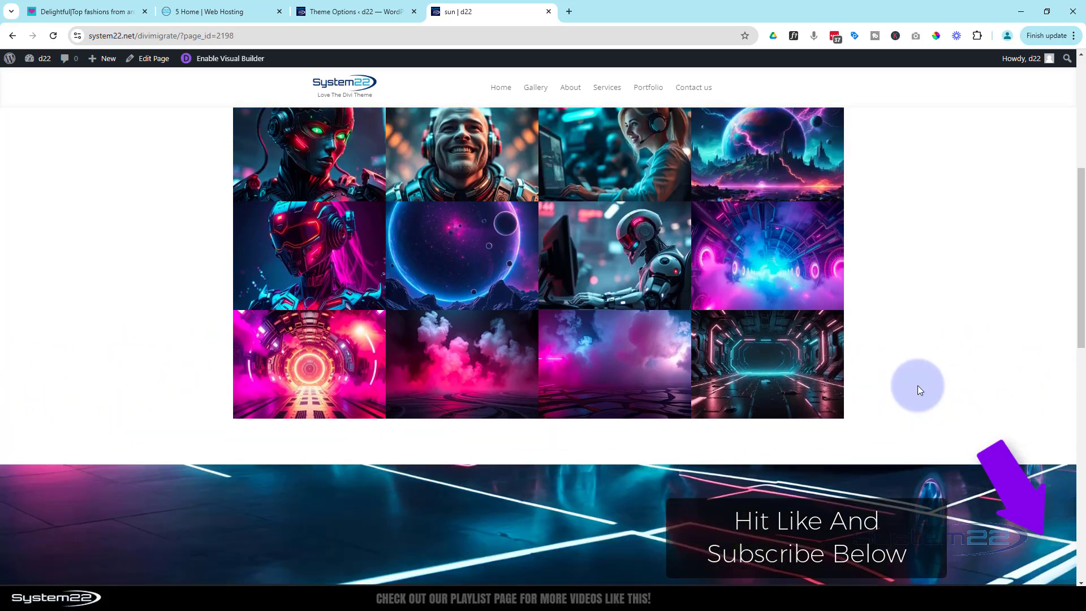
pyautogui.scroll(-4, 917, 391)
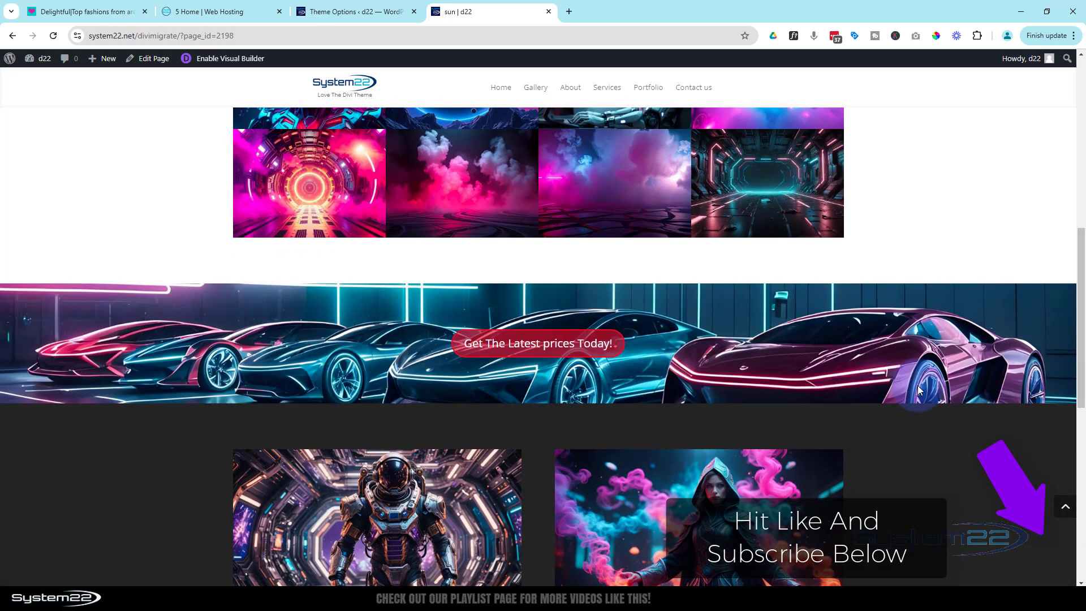
pyautogui.scroll(-1, 917, 389)
pyautogui.scroll(-3, 917, 385)
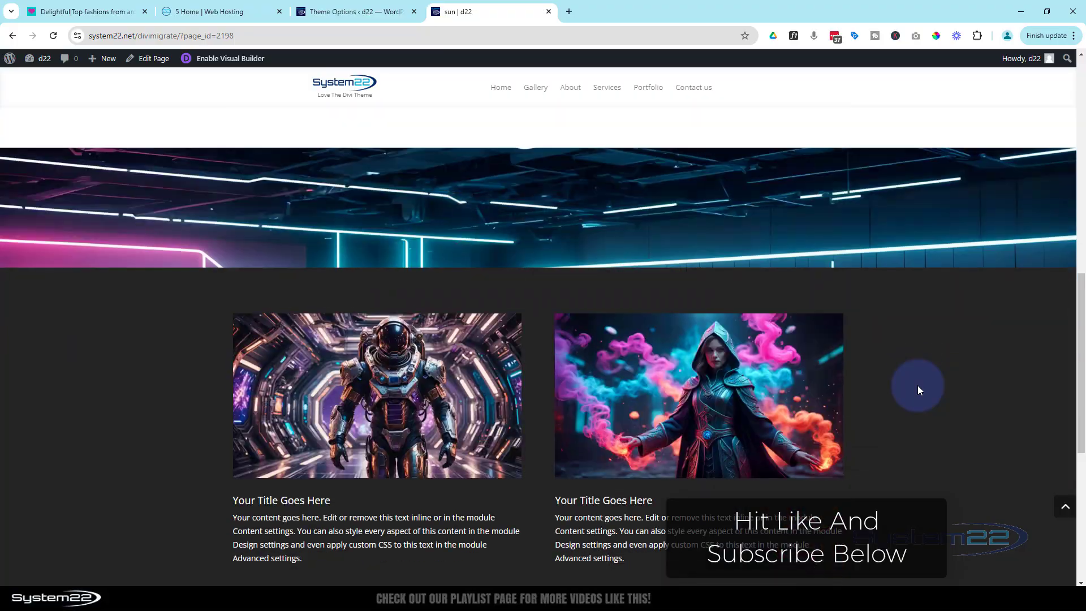